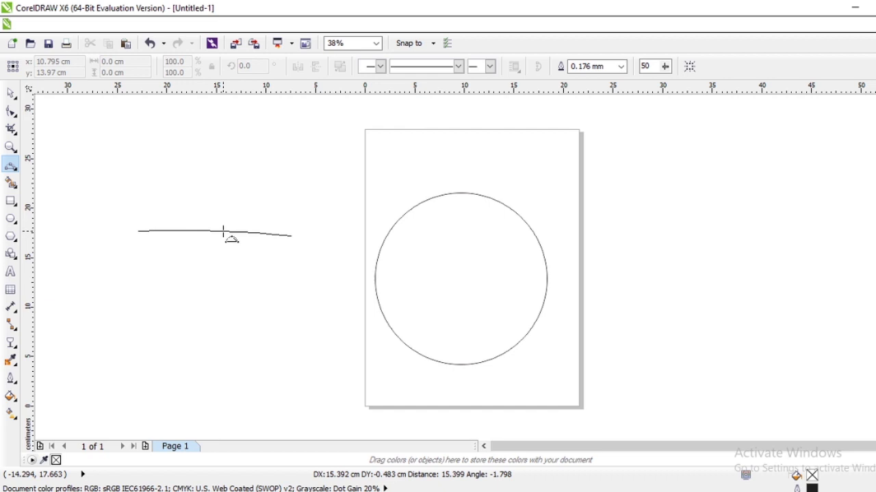
Step: Draw a thin closed sliver about 15.5 cm wide with the 3-Point Curve tool, beside the page
left_click(223, 233)
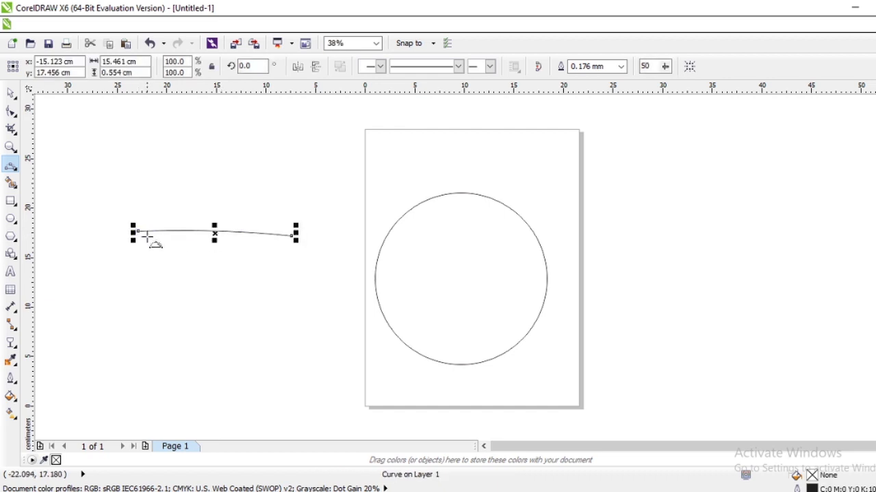
left_click_drag(140, 233, 293, 238)
left_click(294, 239)
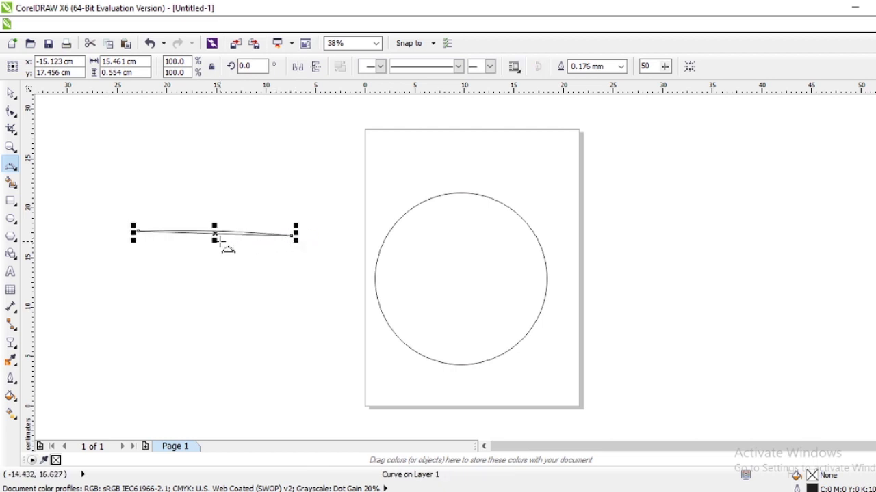
Step: Adjust the sliver's node handles so both edges bend into an S-shaped wavy band with pointed ends
left_click(10, 92)
scroll(174, 232, "up", 2)
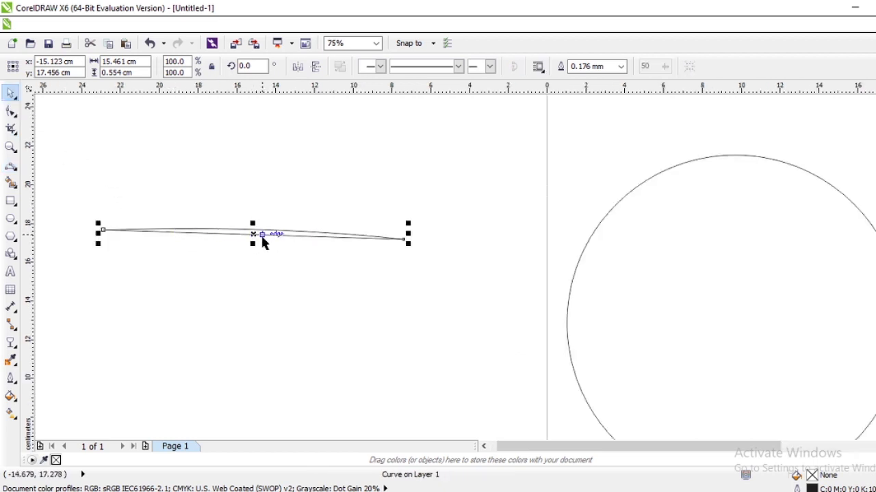
double_click(254, 234)
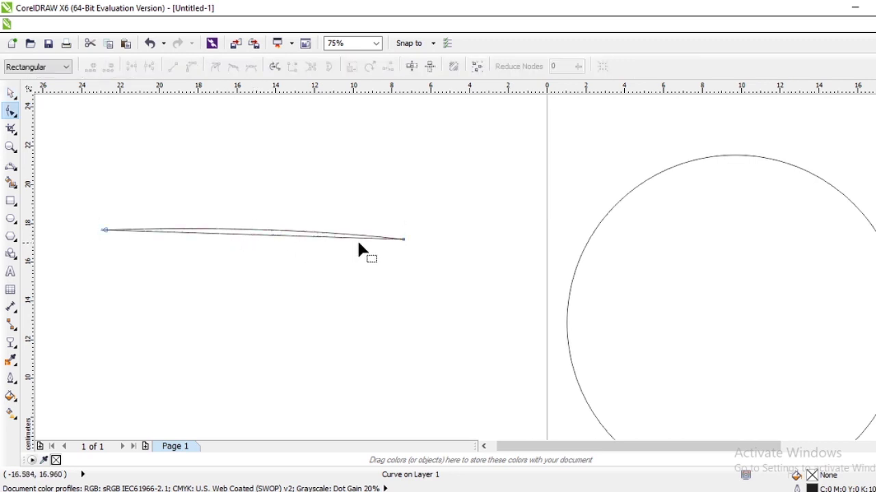
left_click(402, 240)
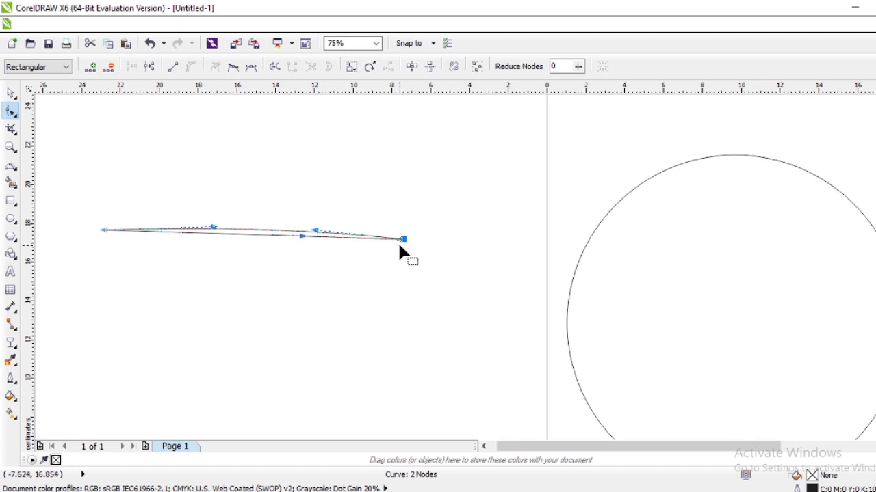
left_click_drag(399, 241, 340, 331)
left_click_drag(213, 228, 198, 204)
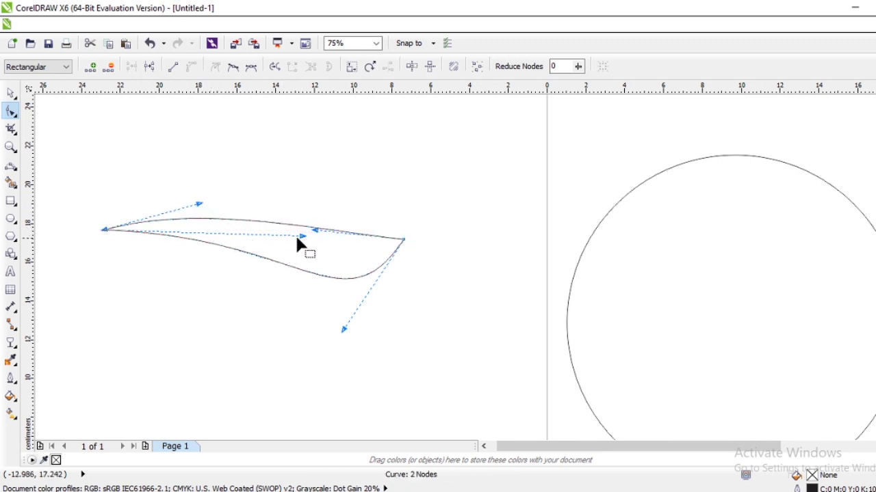
left_click_drag(305, 236, 159, 115)
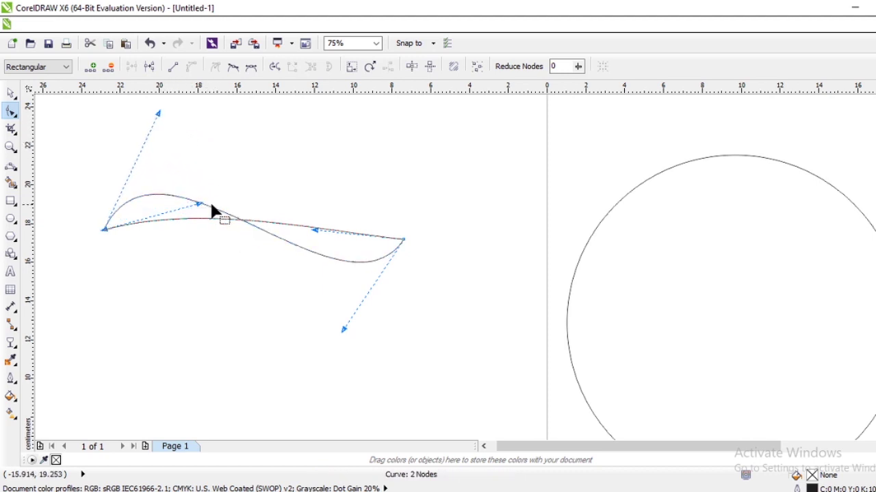
left_click_drag(197, 205, 127, 116)
left_click_drag(314, 232, 351, 306)
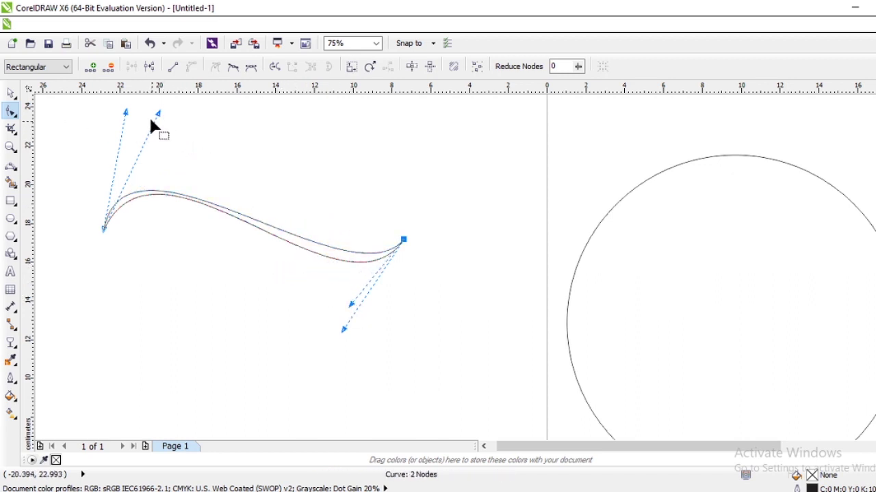
left_click_drag(125, 113, 140, 135)
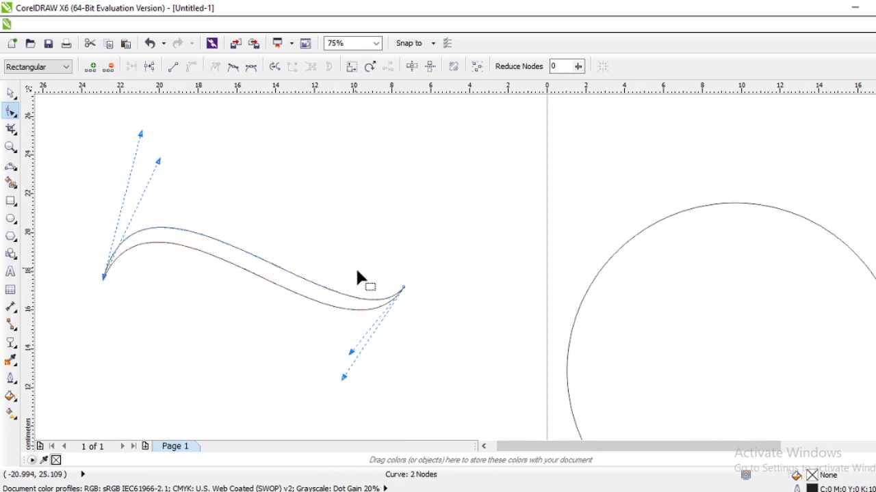
Step: Move the wavy band onto the circle and enlarge it to about 20.6 cm wide so both ends extend beyond the outline
scroll(302, 312, "down", 1)
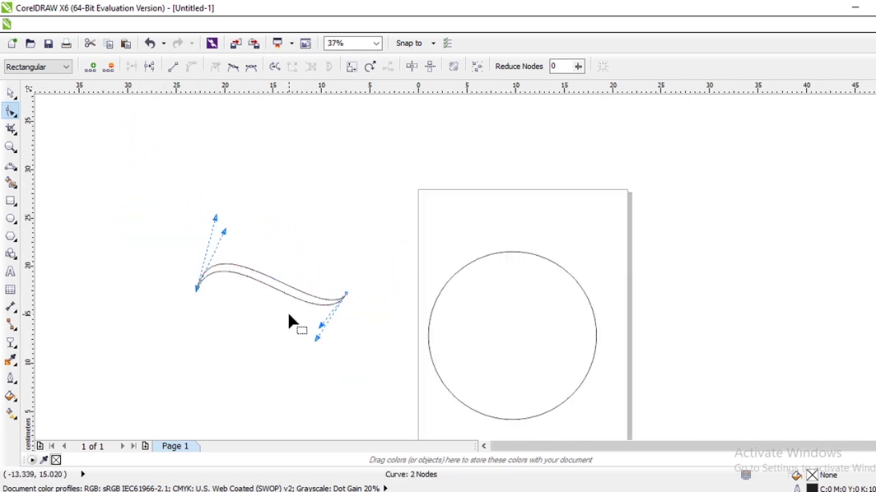
left_click(11, 93)
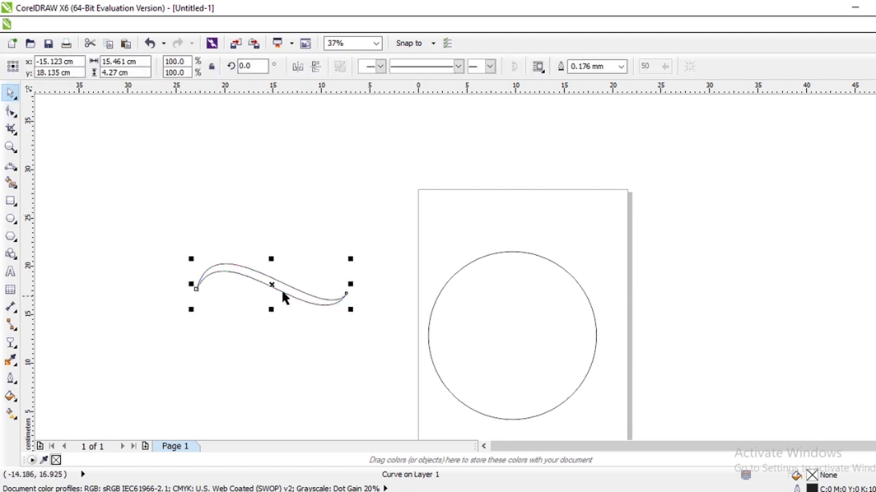
left_click_drag(283, 284, 517, 336)
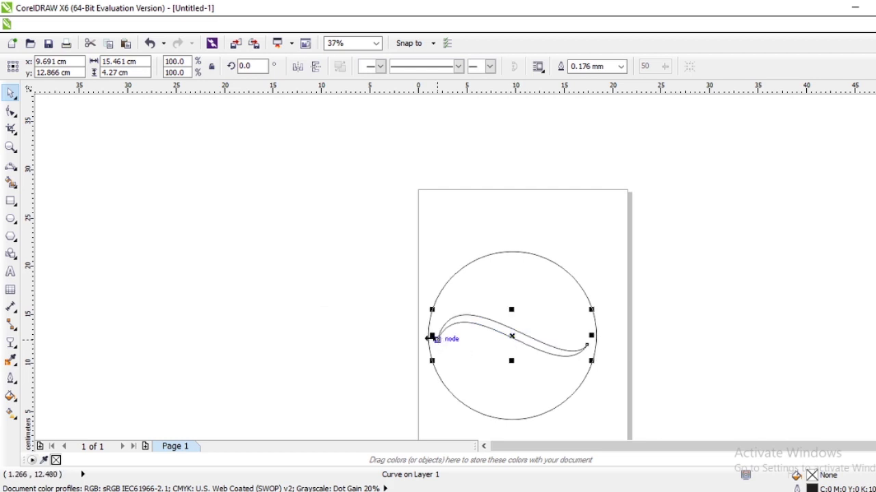
left_click_drag(432, 311, 363, 297)
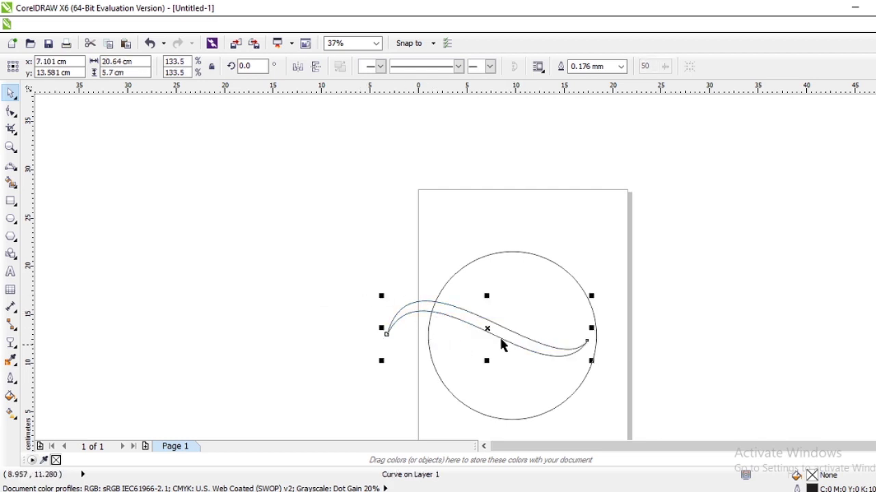
left_click_drag(487, 333, 520, 329)
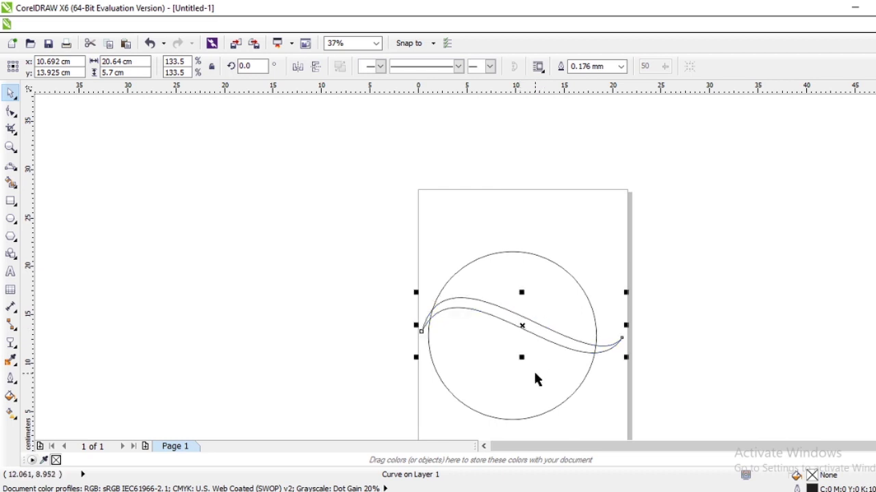
Step: Mirror the wavy band horizontally over the circle and rotate it clockwise by about 8°
left_click(297, 66)
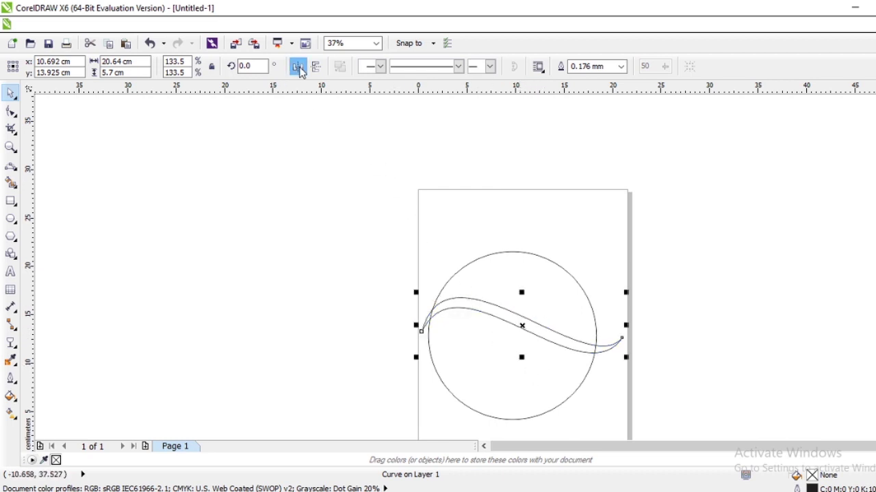
left_click(664, 347)
left_click(521, 327)
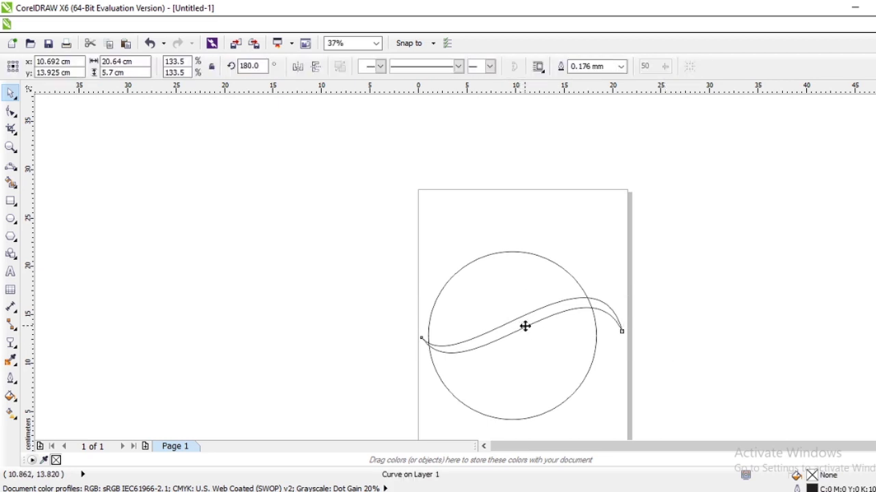
left_click_drag(524, 325, 508, 328)
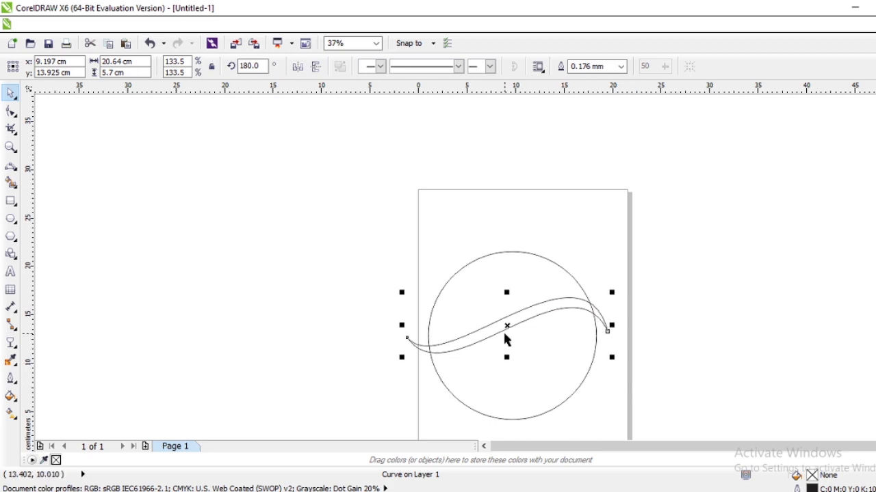
left_click(504, 327)
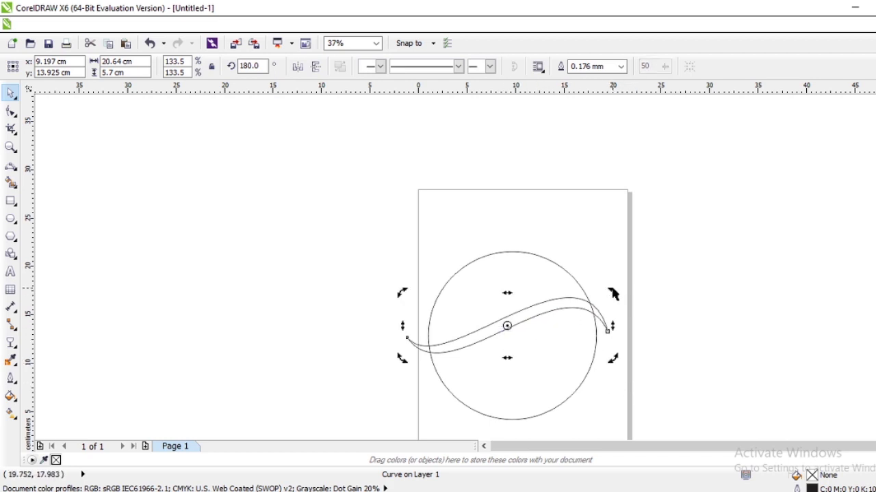
left_click_drag(612, 293, 618, 313)
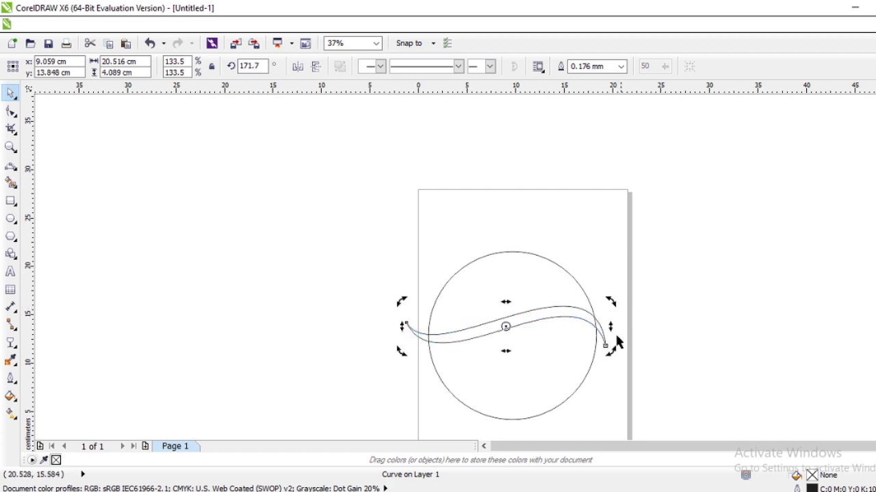
Step: Split the circle into two separate pieces by trimming it with the wavy band and breaking it apart, and delete the band
left_click_drag(322, 201, 614, 365)
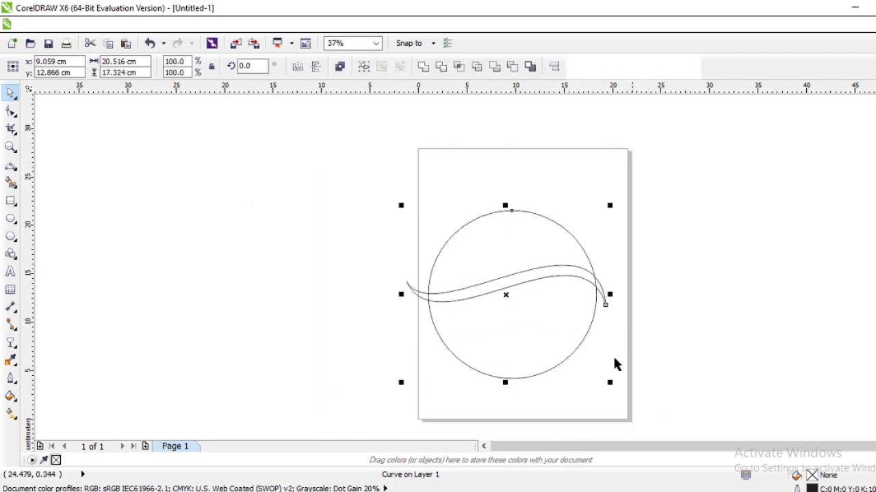
left_click(441, 67)
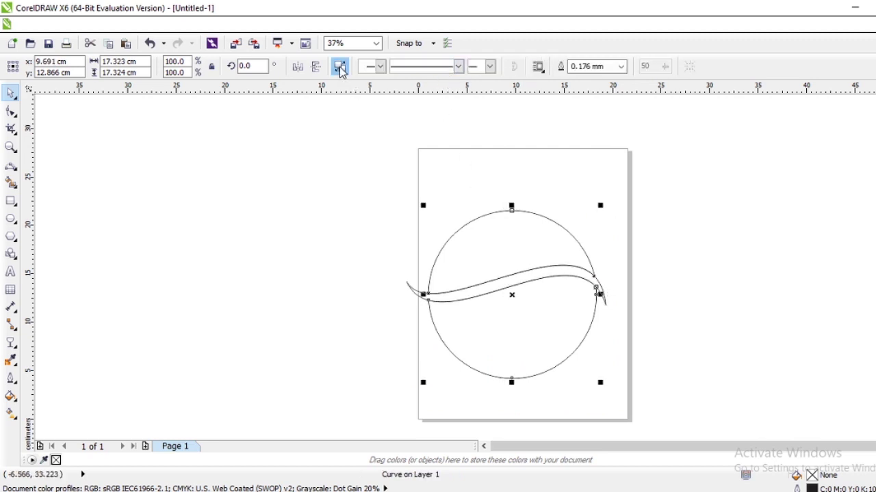
left_click(464, 264)
left_click(499, 278)
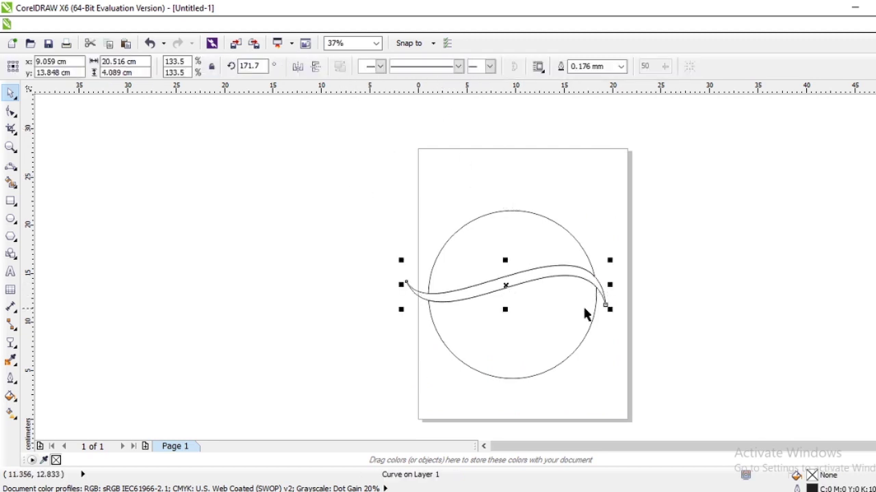
key("Delete")
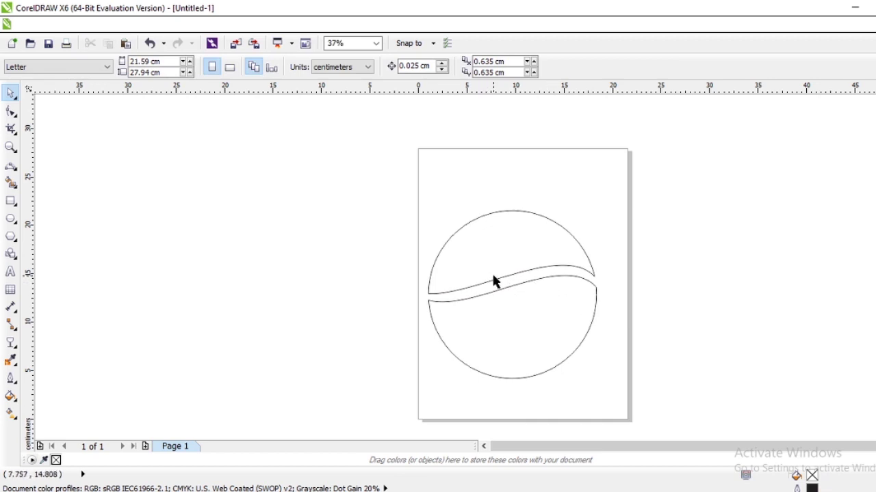
Step: Fill the upper piece of the circle with green and the lower piece with dark blue
left_click(526, 332)
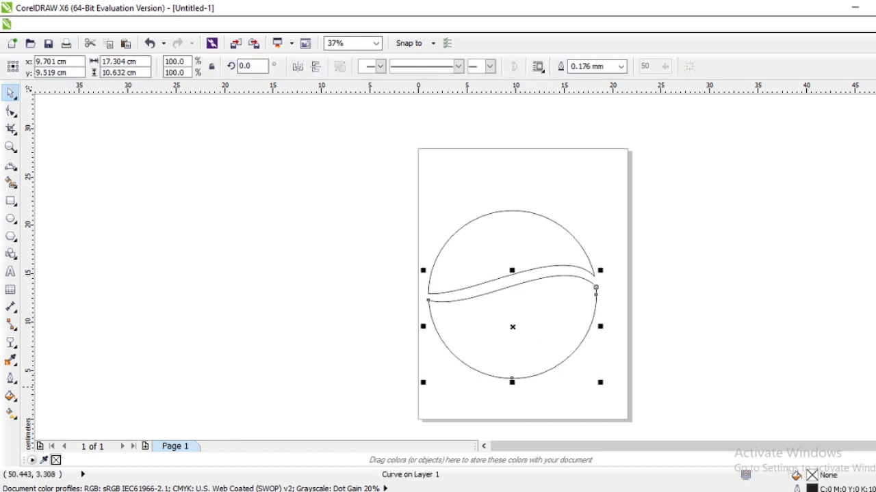
left_click(665, 331)
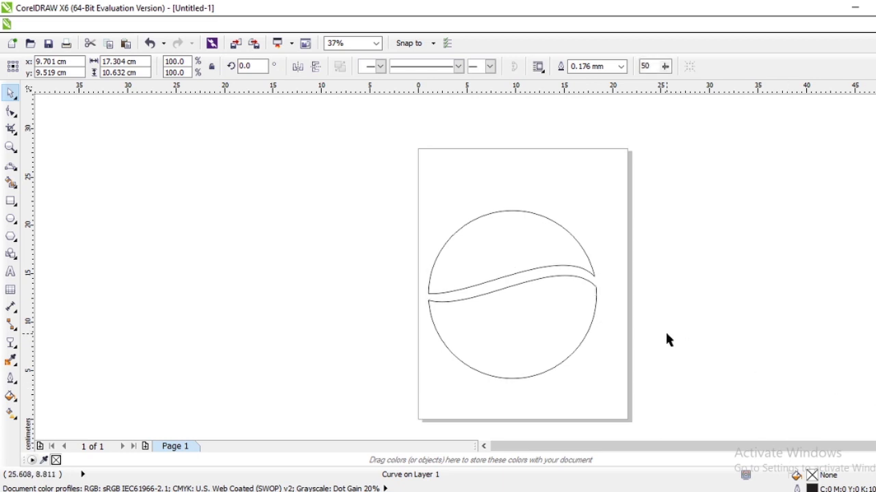
left_click(513, 254)
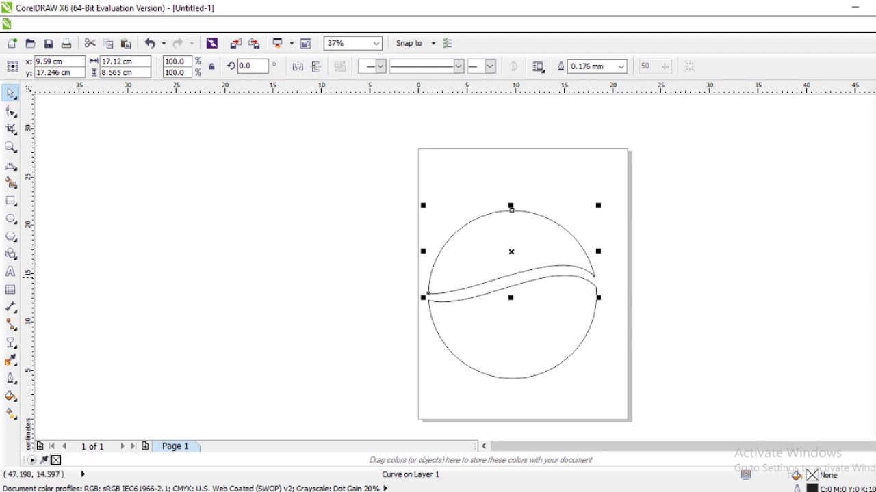
left_click(875, 287)
left_click(772, 292)
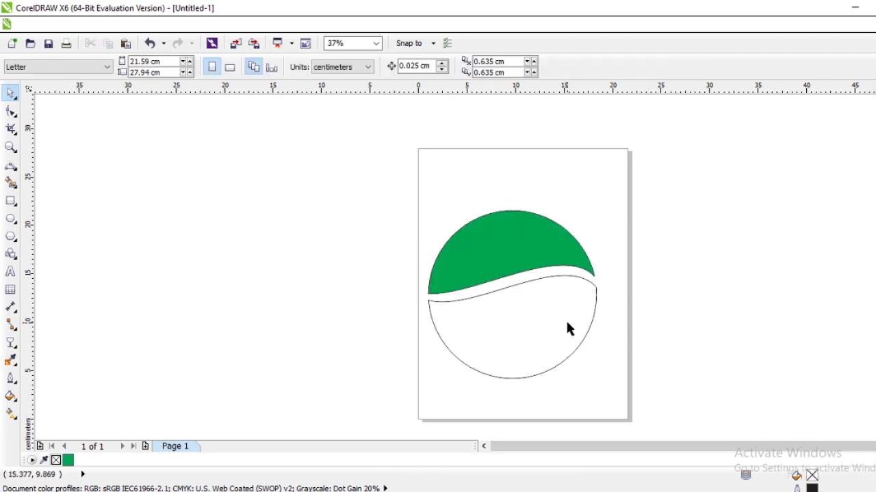
left_click(567, 322)
left_click(875, 332)
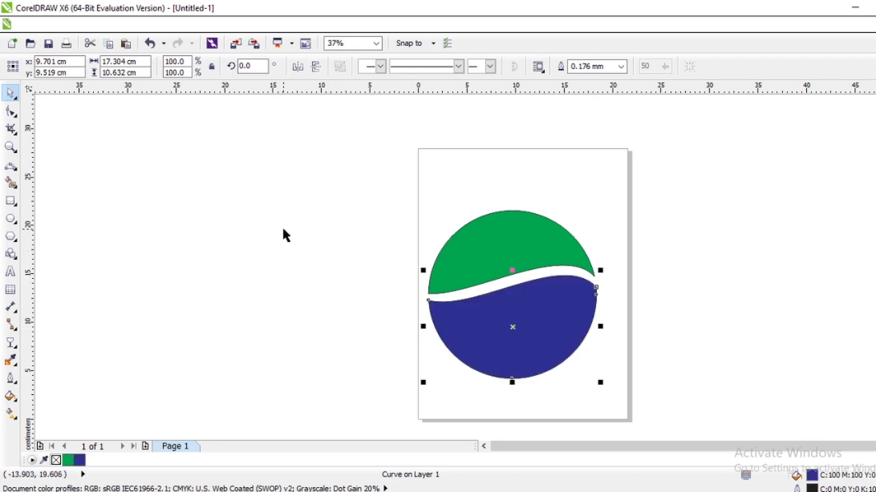
left_click(252, 234)
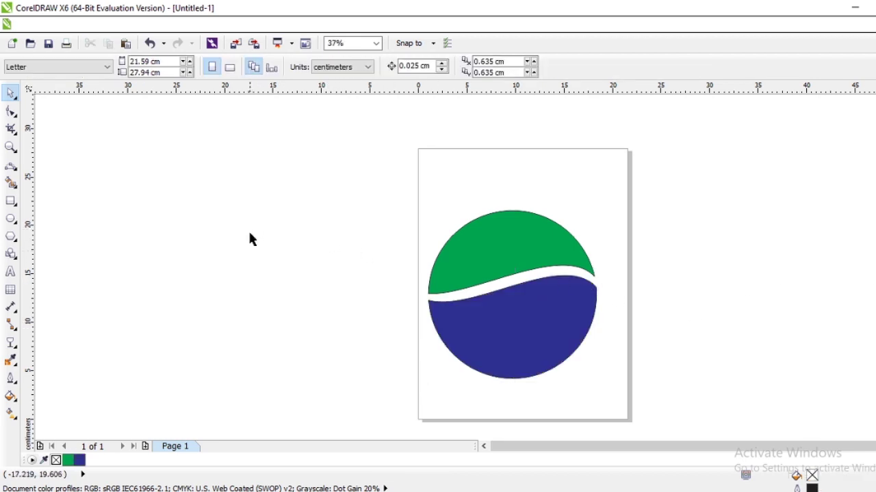
Step: Draw a three-sided polygon about 17.6 cm wide and 2.4 cm high, and place it across the green piece
left_click(11, 237)
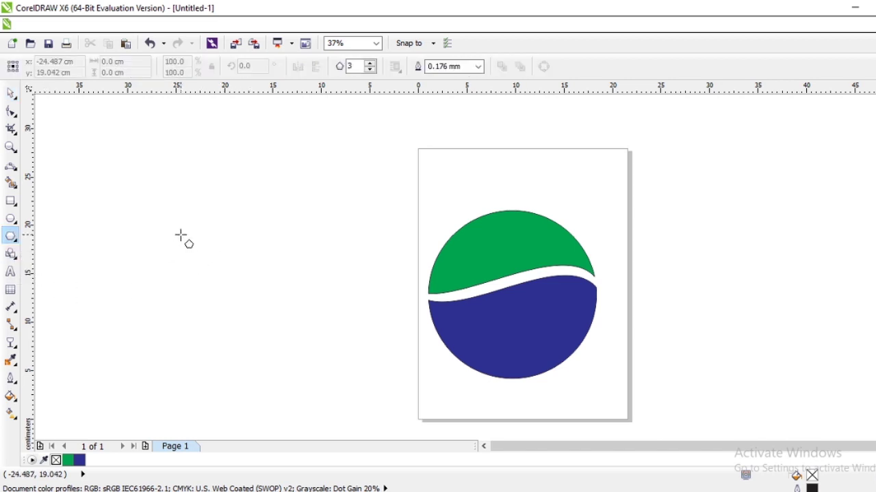
left_click_drag(182, 236, 385, 307)
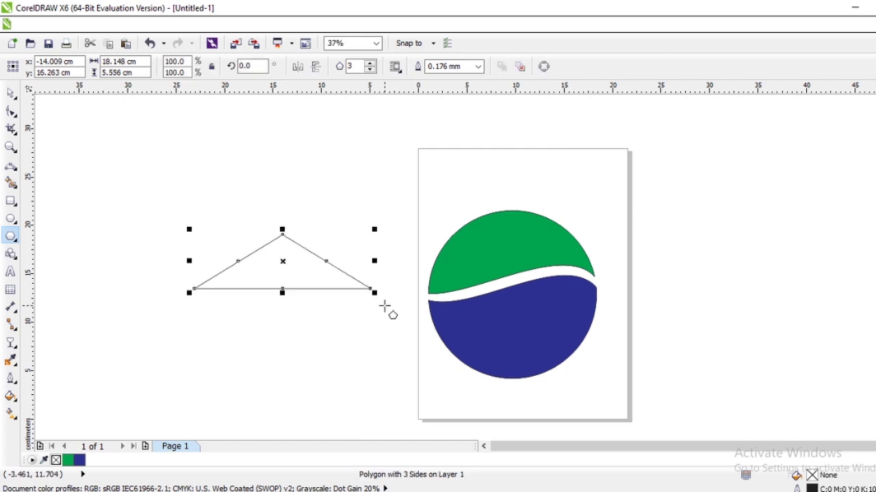
key("ctrl+z")
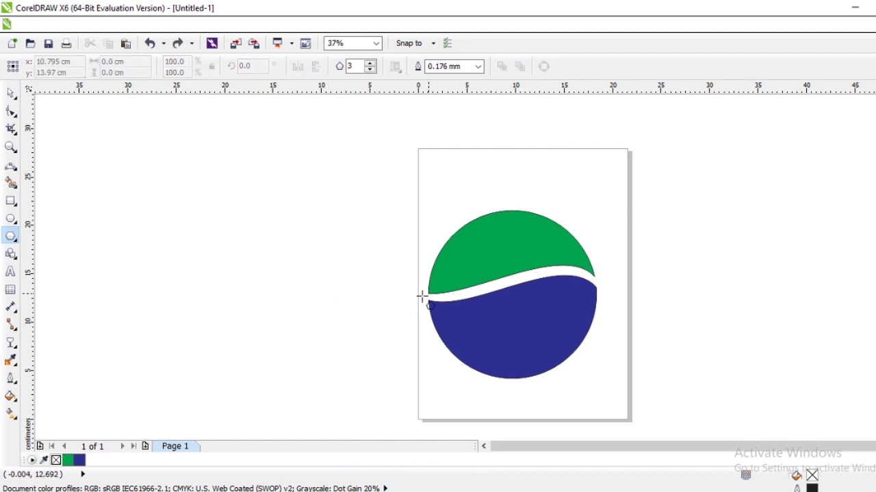
left_click_drag(426, 296, 625, 263)
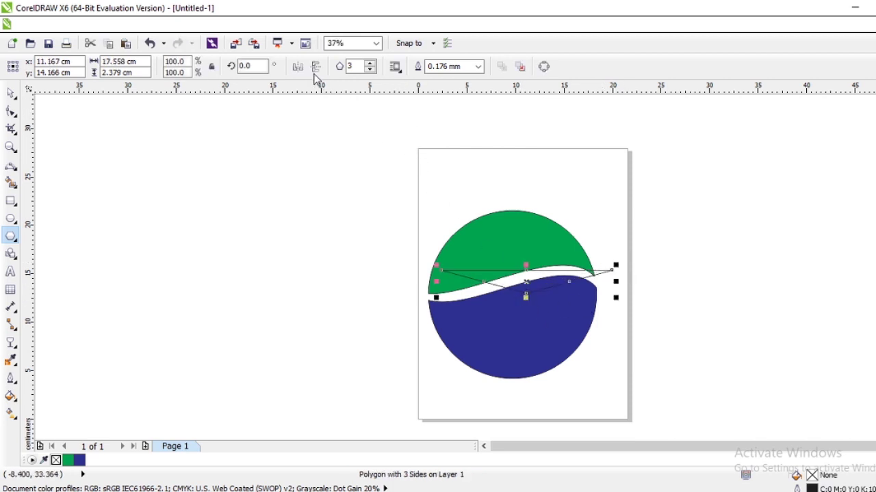
scroll(512, 282, "up", 2)
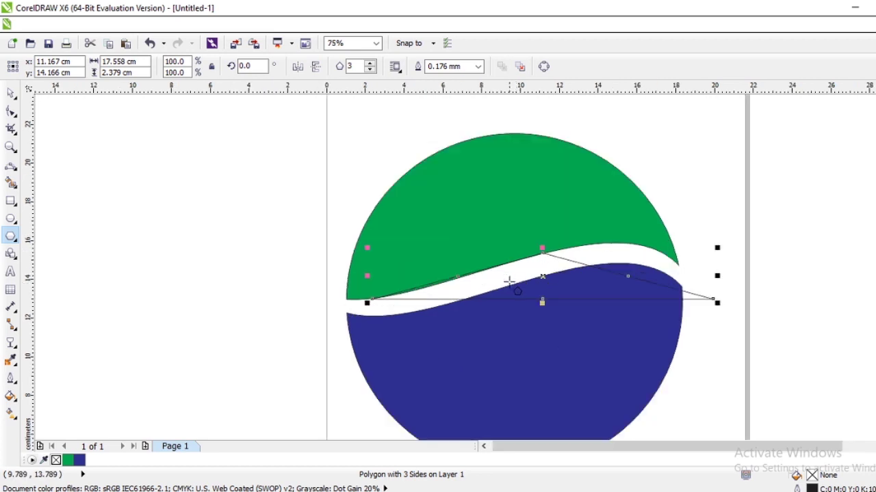
left_click_drag(542, 279, 517, 238)
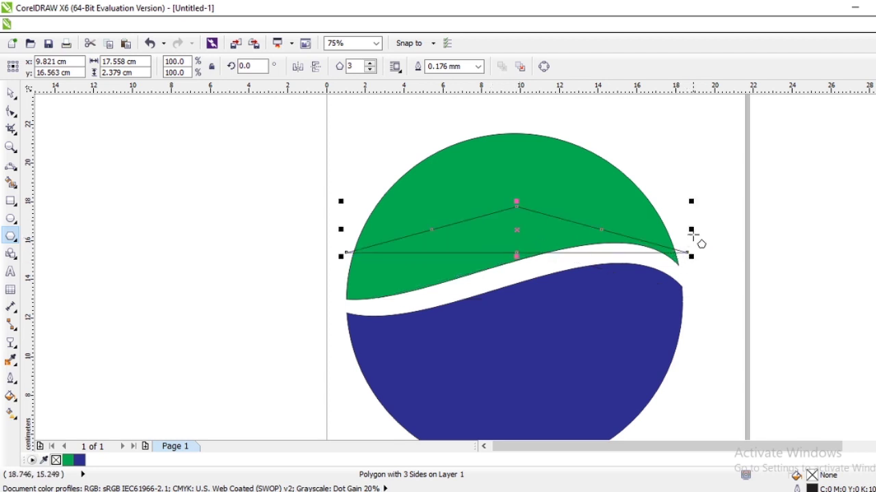
Step: Narrow the triangle to about 16.4 cm wide and shift it slightly sideways to centre it within the circle
left_click_drag(690, 231, 669, 230)
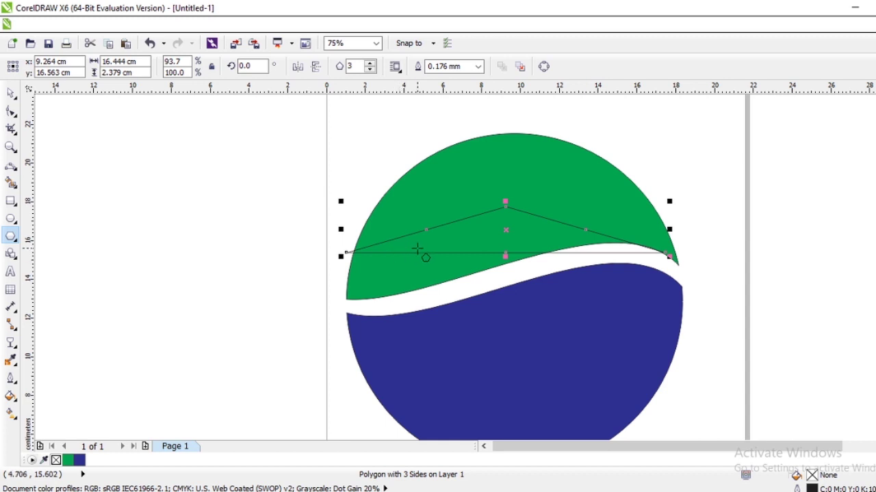
left_click(11, 92)
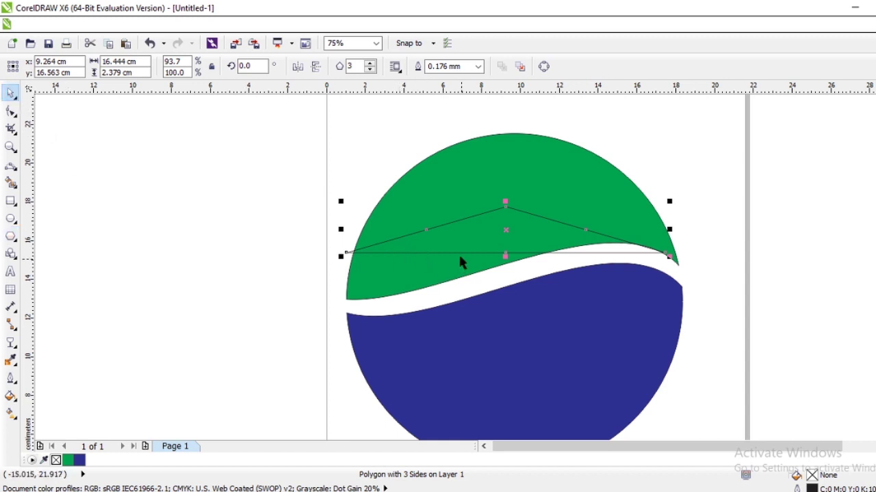
left_click_drag(447, 242, 451, 242)
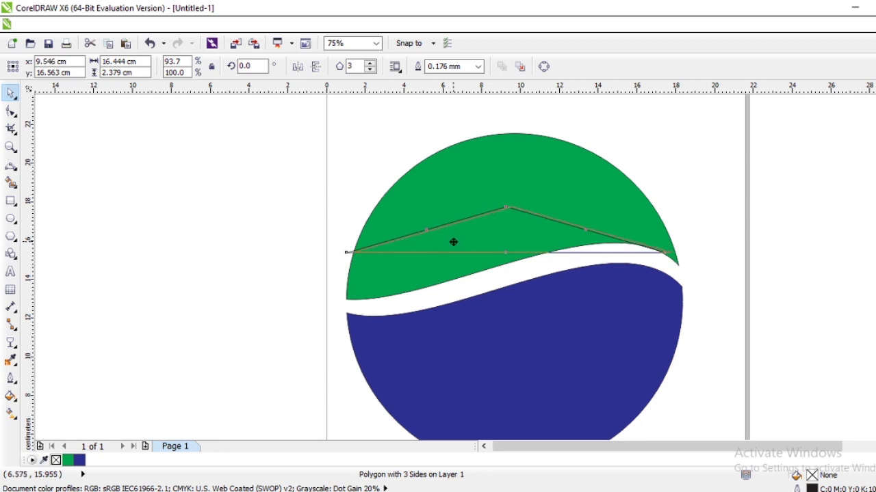
left_click_drag(454, 242, 453, 243)
Step: Trim the green piece with the triangle and break the trimmed result apart
scroll(428, 267, "down", 1)
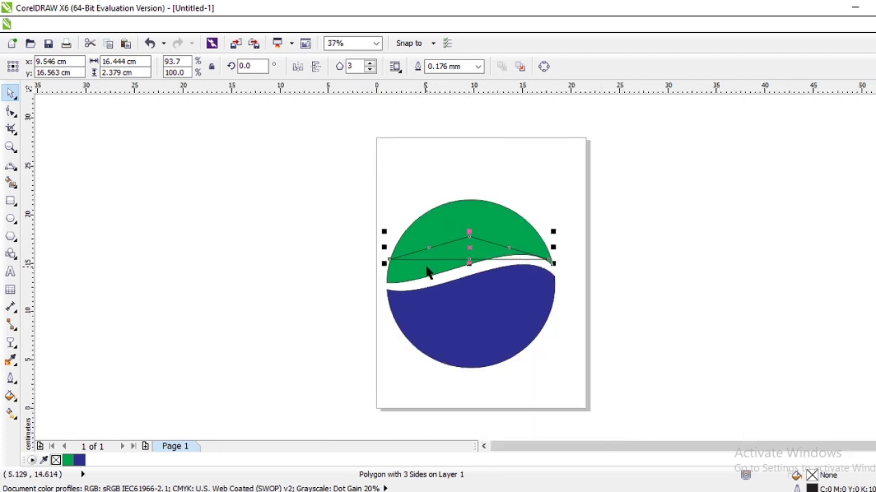
left_click_drag(347, 191, 601, 312)
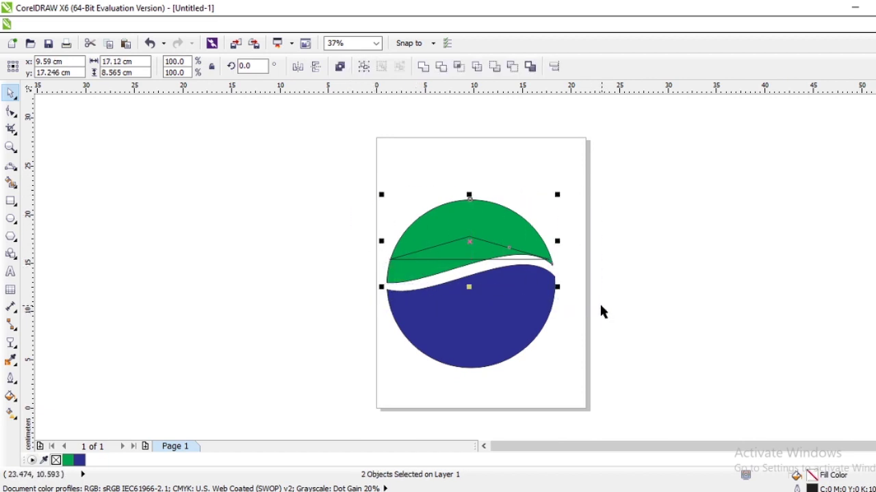
left_click(443, 68)
left_click(613, 230)
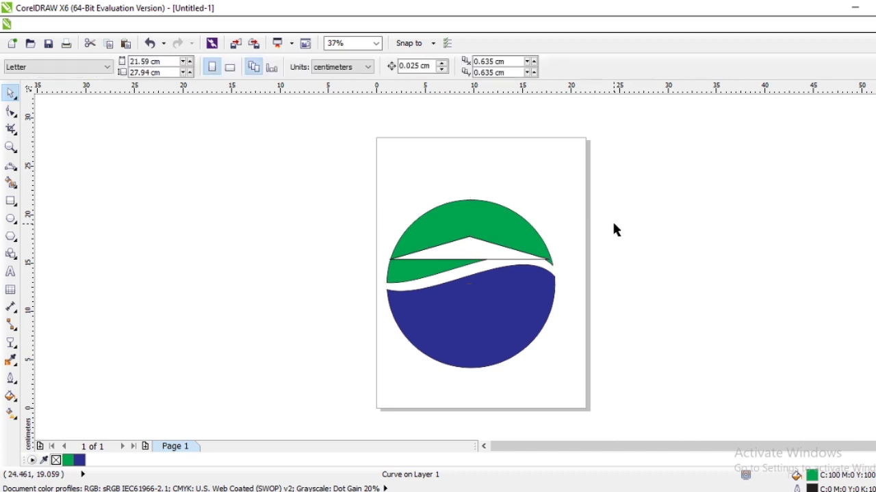
left_click(473, 227)
left_click(340, 66)
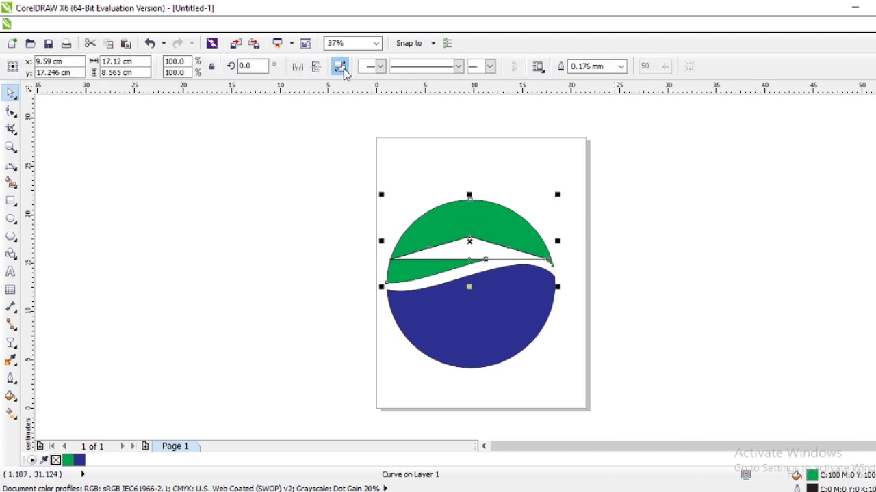
left_click(372, 138)
Step: Delete the lower green fragment and the triangle outline
left_click(404, 284)
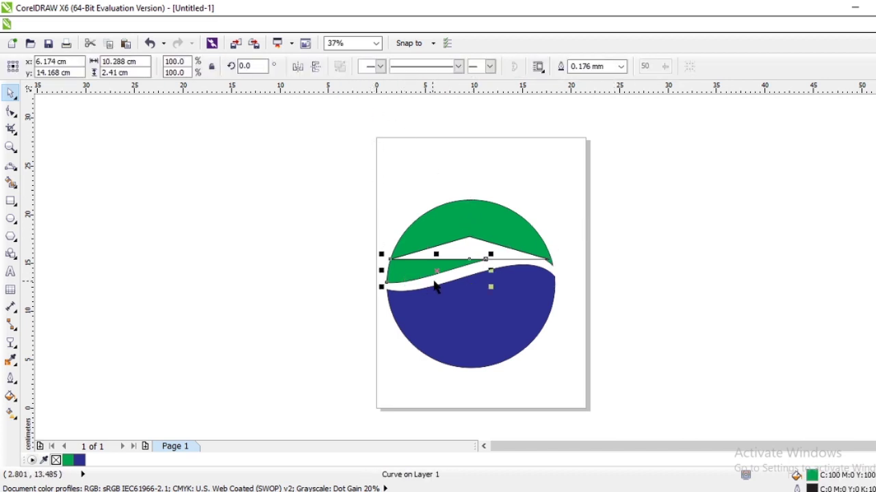
key("Delete")
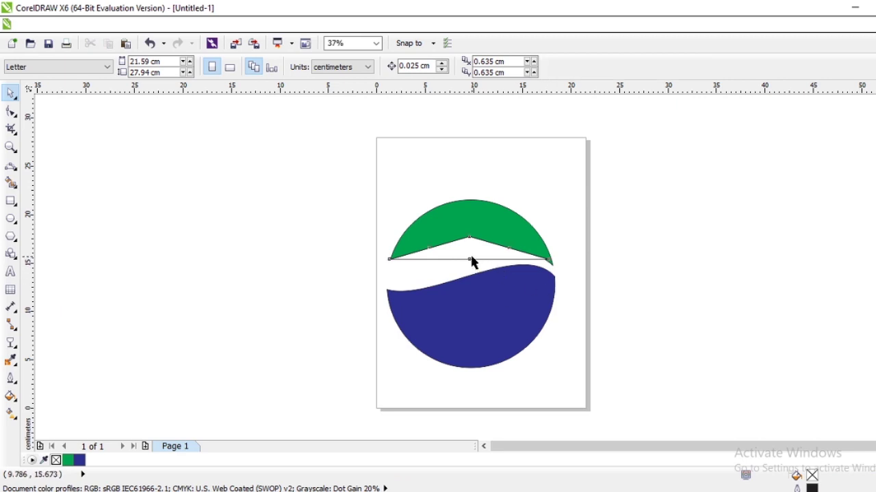
left_click(469, 258)
left_click(475, 268)
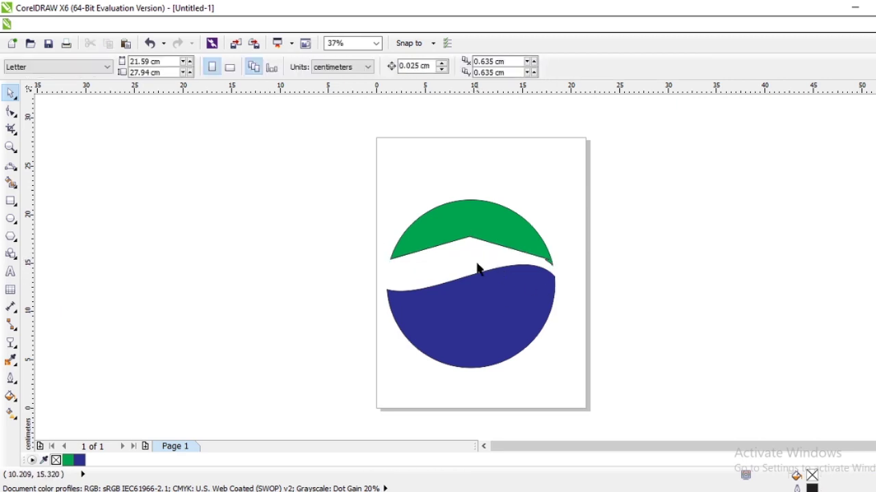
left_click(478, 267)
Step: Undo the deletions, the break-apart and the trim of the green piece
key("ctrl+z")
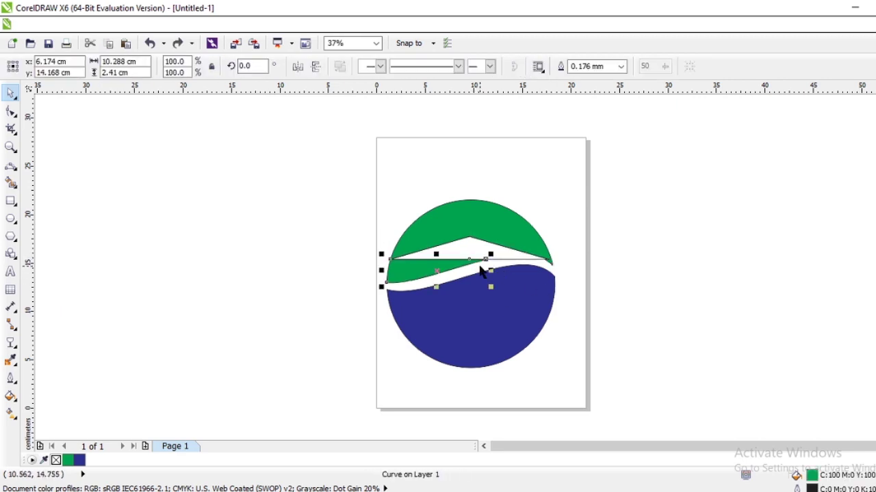
left_click(622, 290)
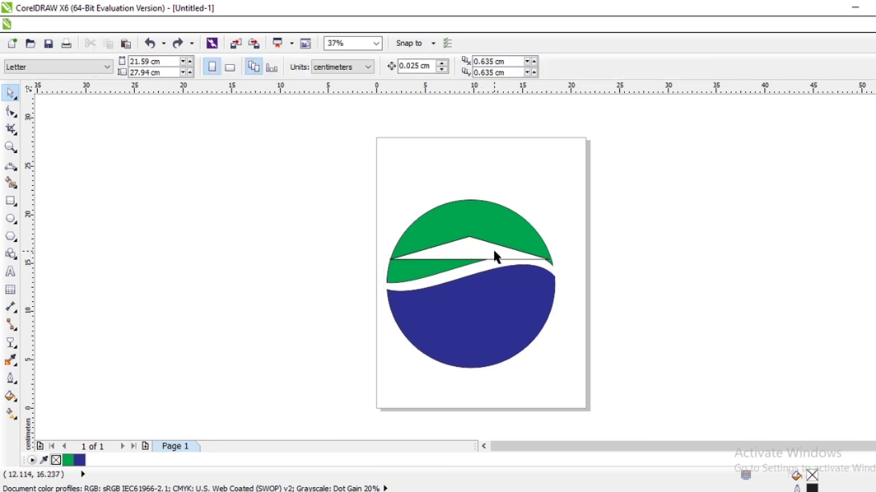
left_click(495, 257)
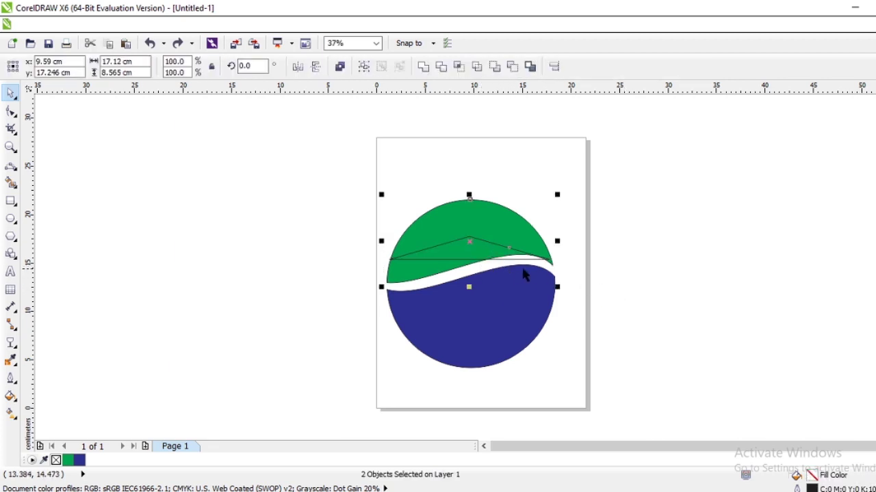
left_click(595, 270)
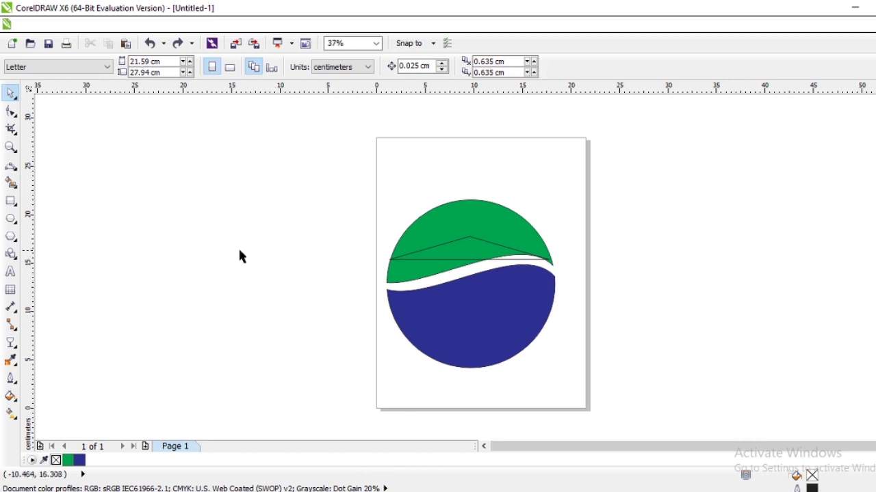
Step: Draw a rectangle about 1.8 cm wide and 1.5 cm high across the triangle's right slope as a chimney
left_click(11, 201)
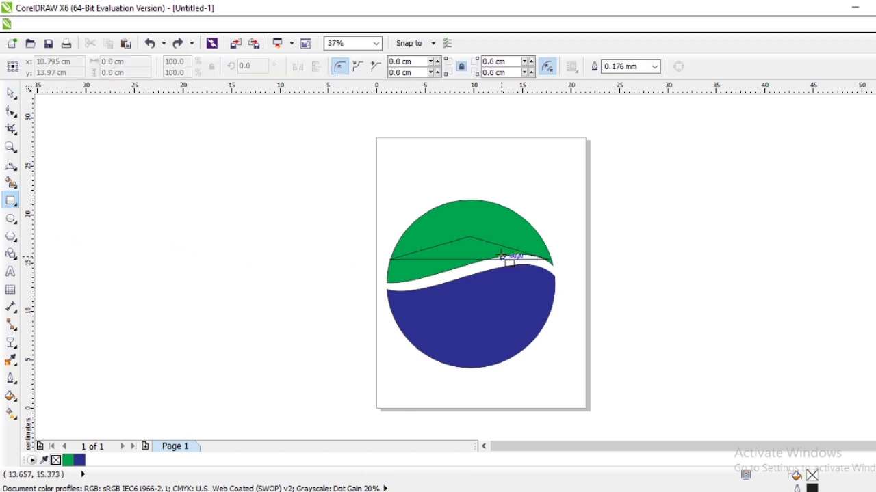
mouse_move(502, 249)
left_mouse_down()
mouse_move(520, 238)
mouse_move(505, 266)
left_mouse_up()
scroll(519, 244, "up", 2)
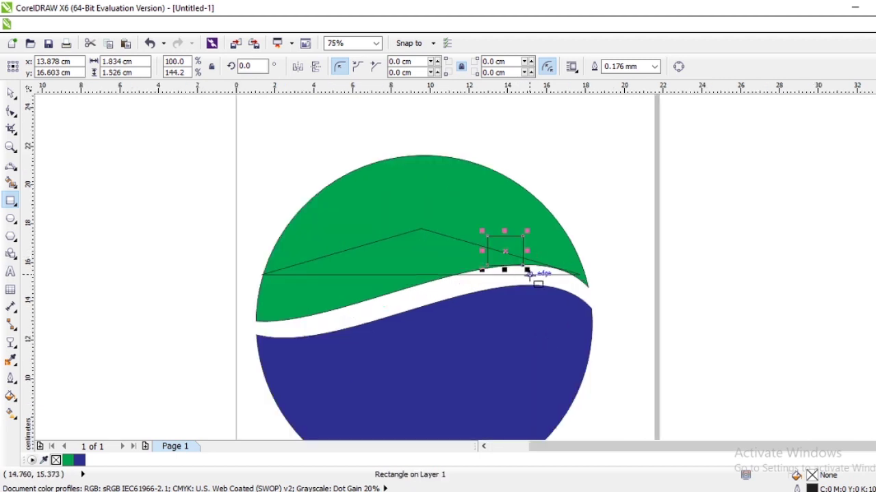
scroll(530, 274, "down", 2)
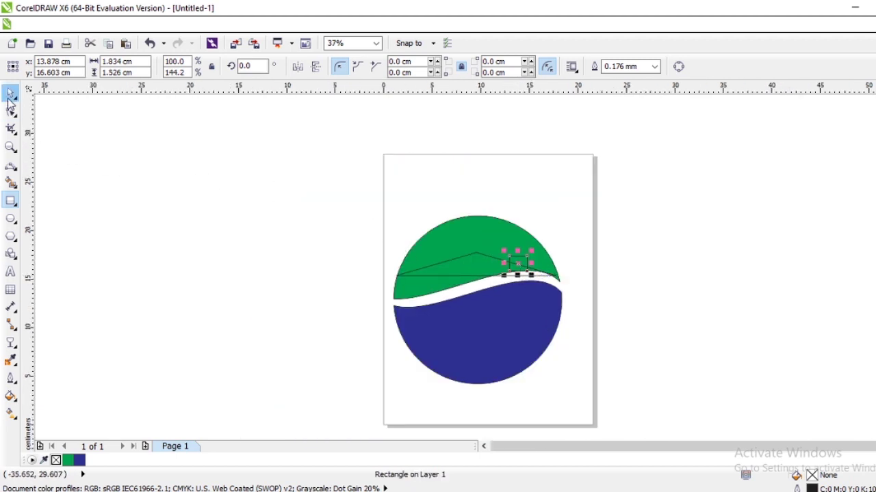
Step: Weld the chimney rectangle and the triangle into one roof shape
key("space")
left_click_drag(346, 239, 609, 297)
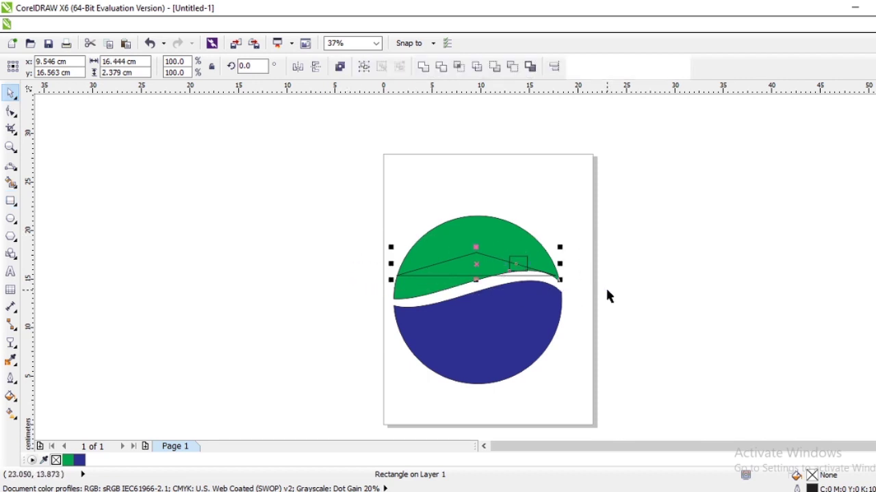
left_click(423, 66)
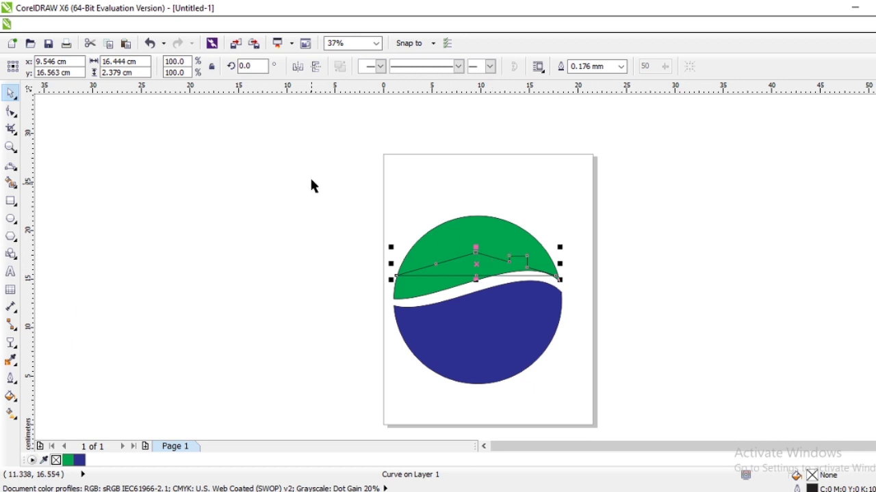
Step: Trim the green piece with the roof shape and break the trimmed result apart
left_click_drag(312, 173, 648, 321)
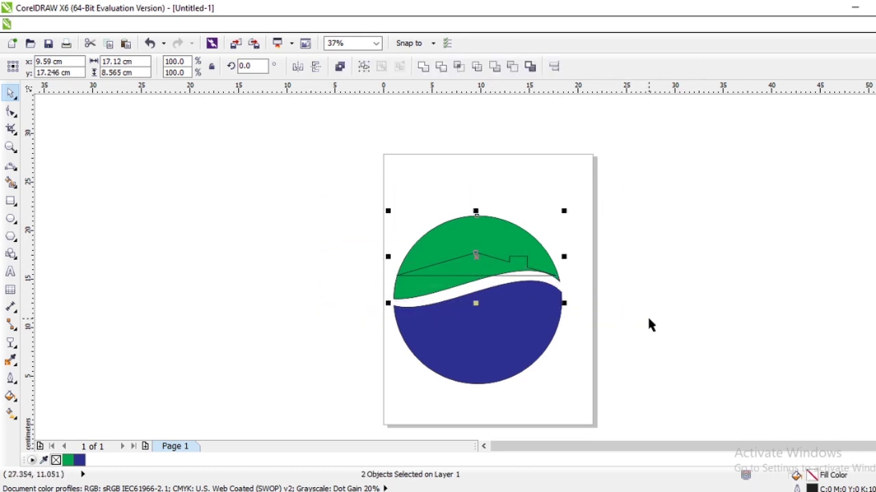
left_click(442, 67)
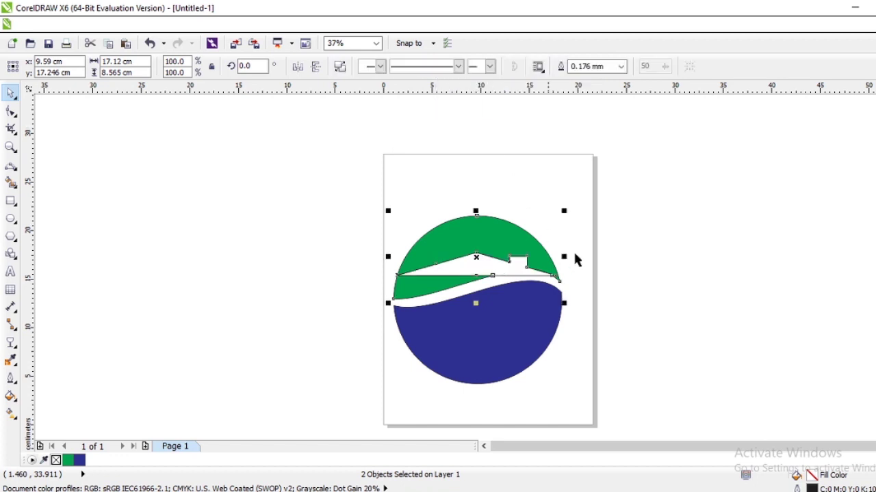
left_click(343, 68)
left_click(624, 236)
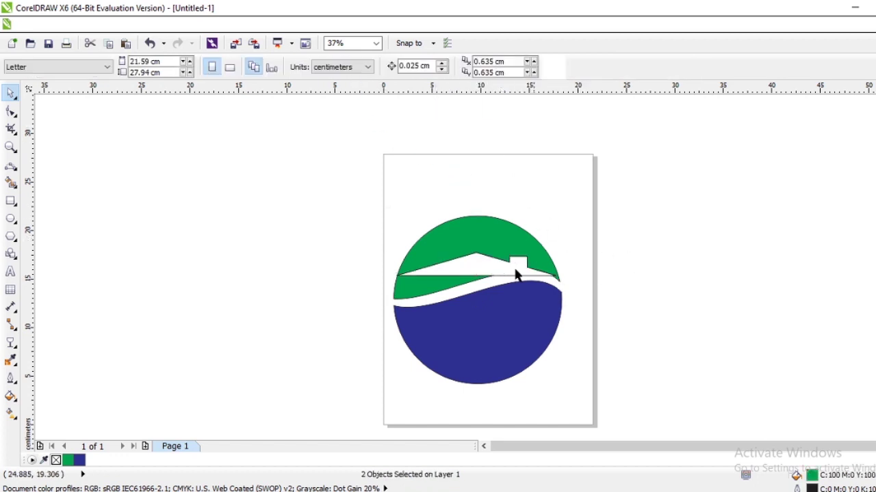
Step: Delete the green fragment below the roof and the leftover roof outline
left_click(449, 290)
key("Delete")
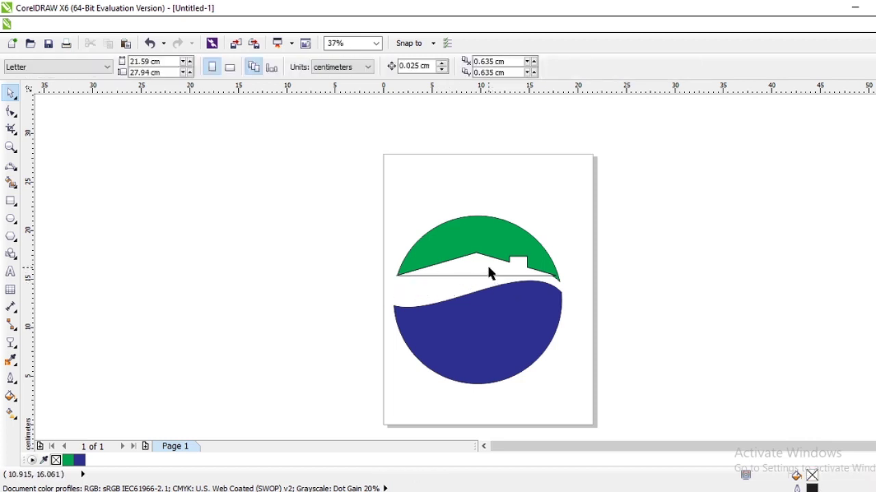
left_click(488, 274)
key("Delete")
scroll(516, 286, "up", 2)
scroll(514, 287, "down", 2)
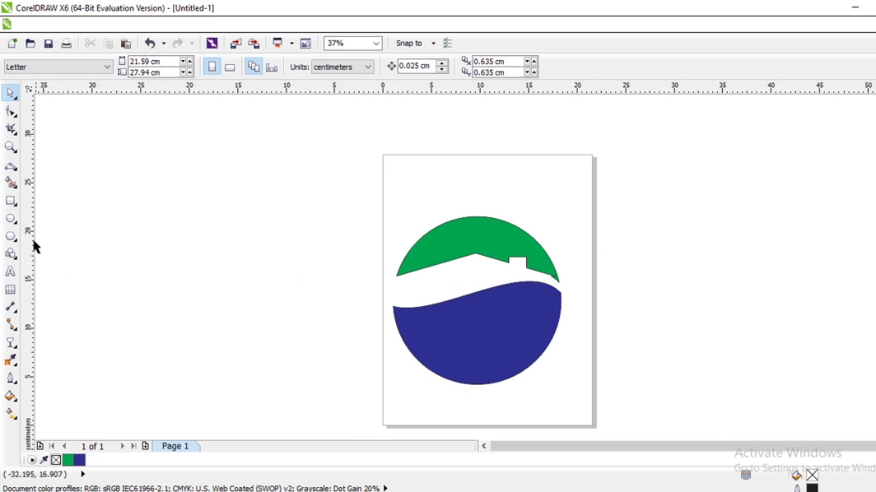
Step: Draw two 3-point curves between the green piece's left tip and top, one along its outer edge and one slightly inside
left_click(11, 166)
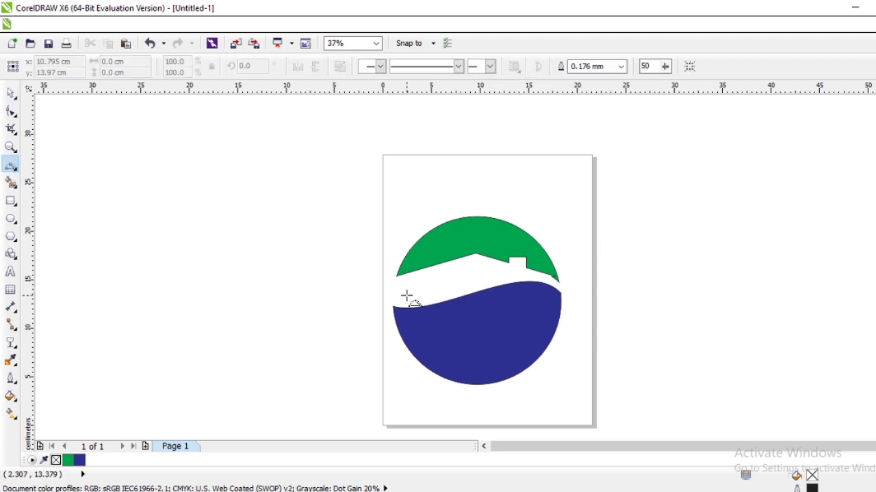
scroll(407, 296, "up", 2)
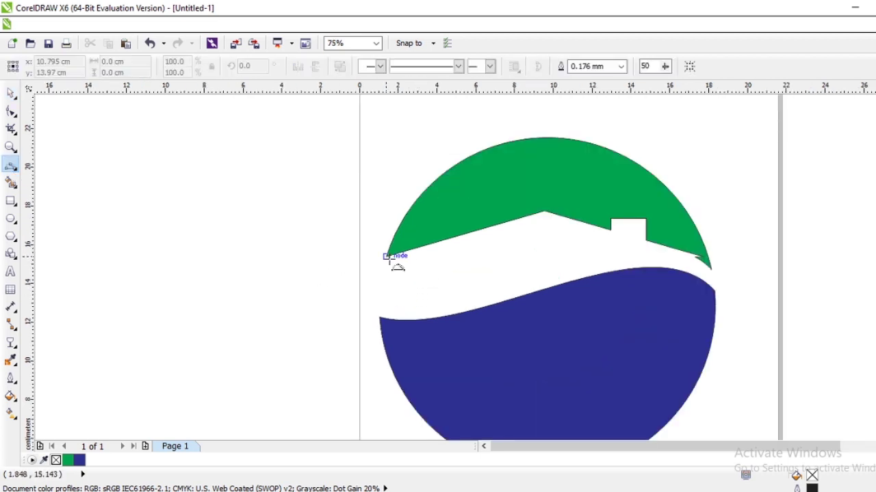
mouse_move(387, 257)
left_mouse_down()
mouse_move(433, 201)
mouse_move(546, 140)
mouse_move(498, 146)
mouse_move(445, 172)
left_mouse_up()
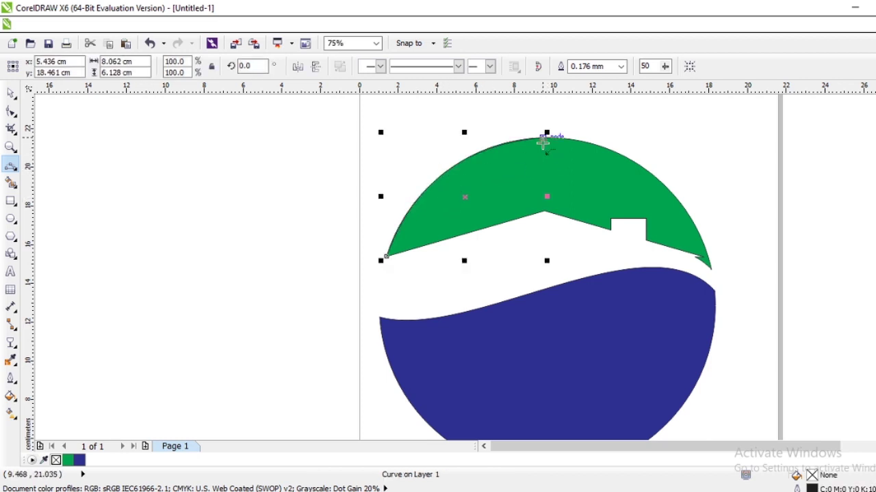
left_click_drag(545, 139, 400, 255)
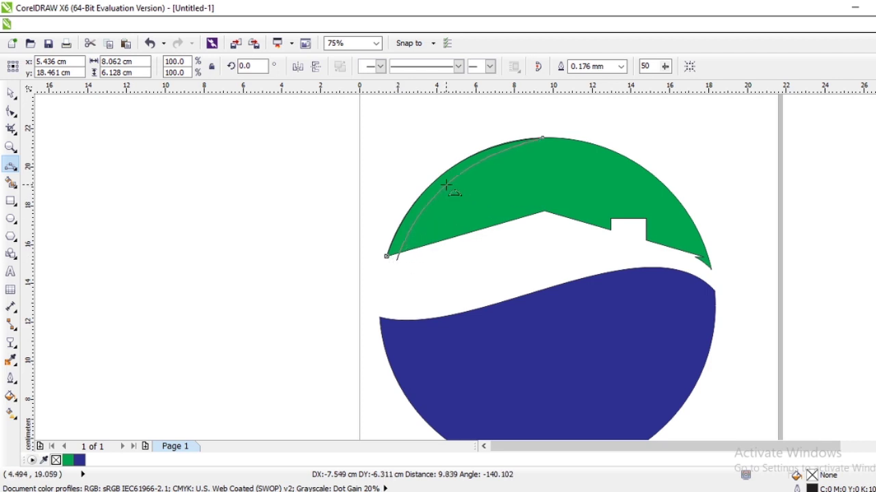
left_click(445, 186)
Step: Join the lower ends of the two curves with short straight segments to close the crescent shape
scroll(391, 250, "up", 3)
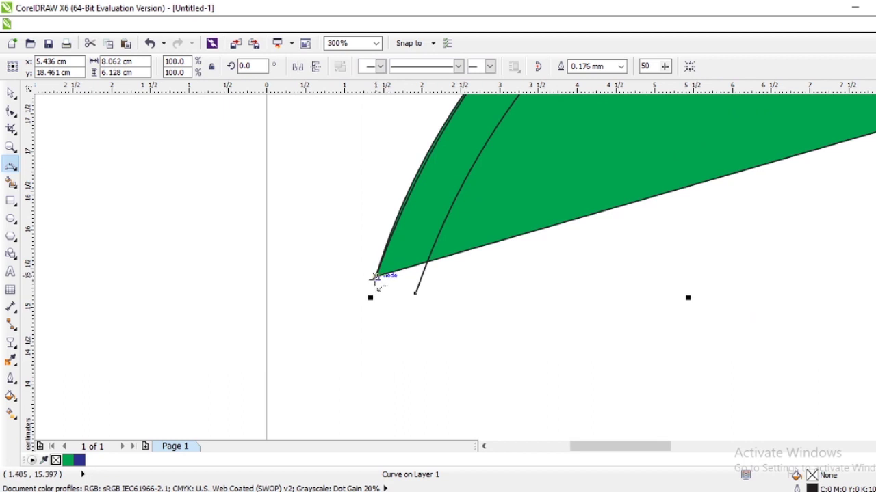
left_click_drag(415, 293, 375, 277)
left_click(371, 303)
left_click(391, 279)
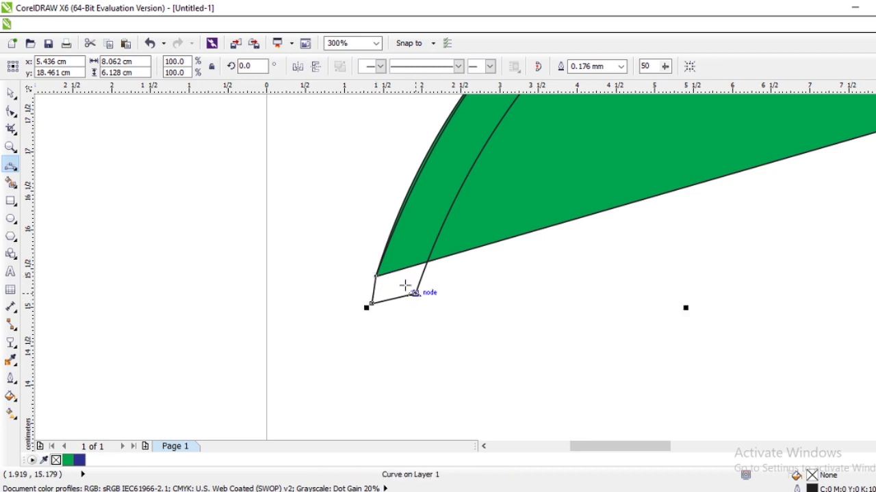
Step: Fill the crescent with light green (C:40 M:0 Y:100) and set its outline width to None
scroll(401, 279, "down", 1)
scroll(472, 283, "down", 1)
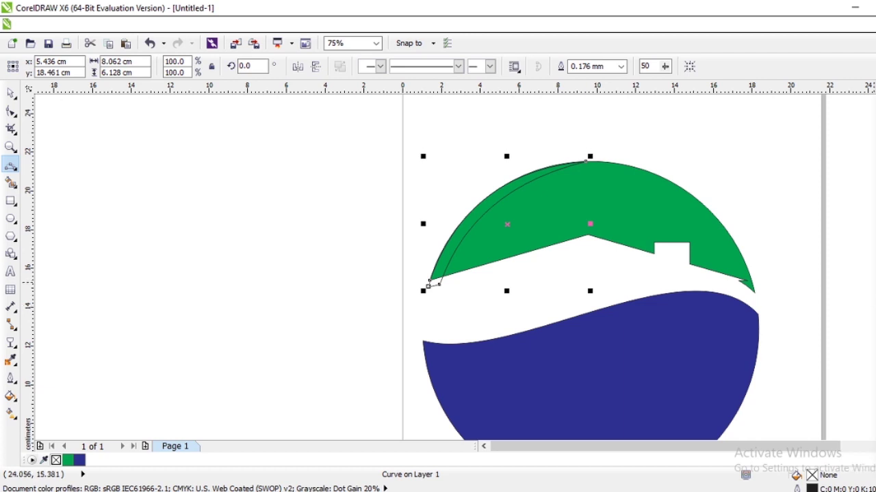
left_click(875, 283)
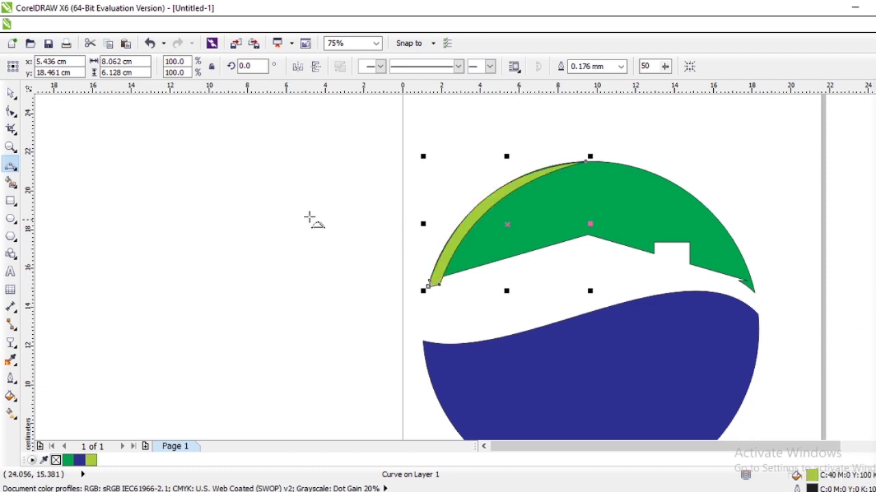
left_click(621, 67)
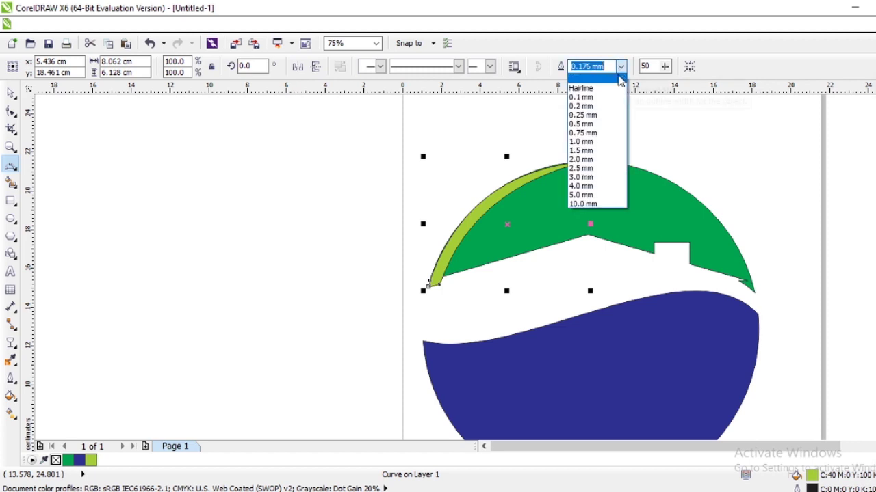
left_click(607, 80)
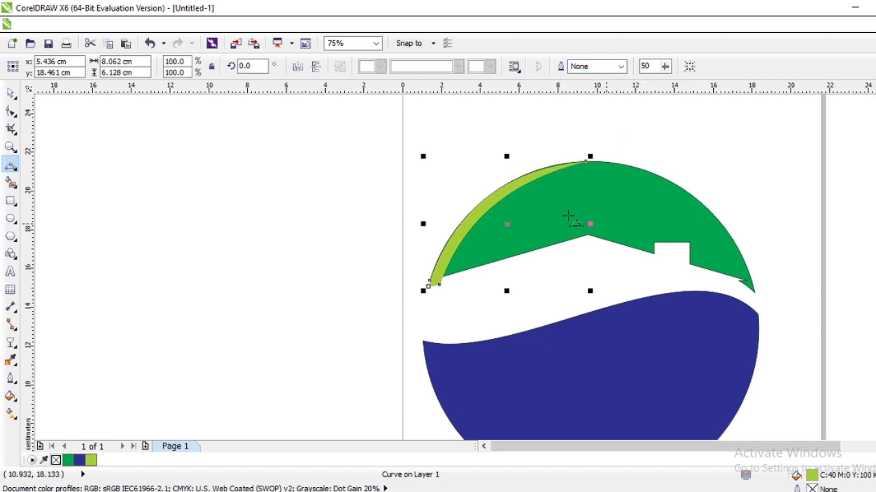
left_click(10, 93)
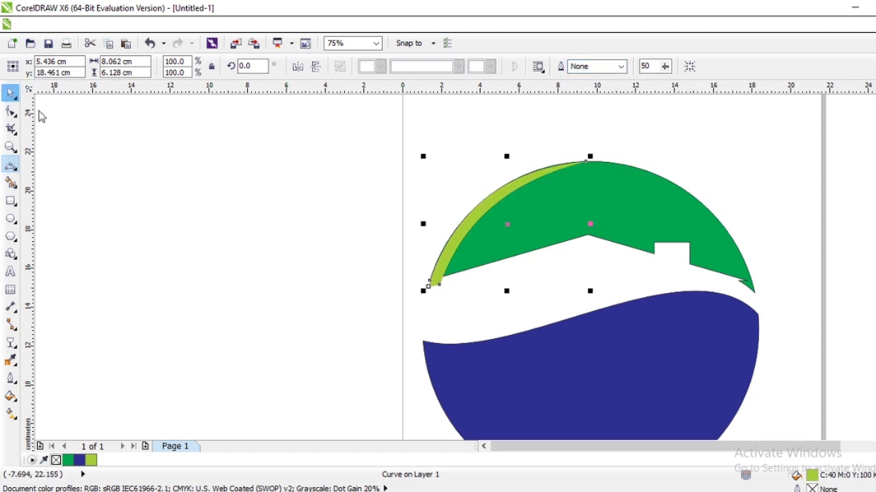
Step: Set the outline width of the green roof piece and the blue wave piece to None
left_click(457, 185)
left_click(620, 185)
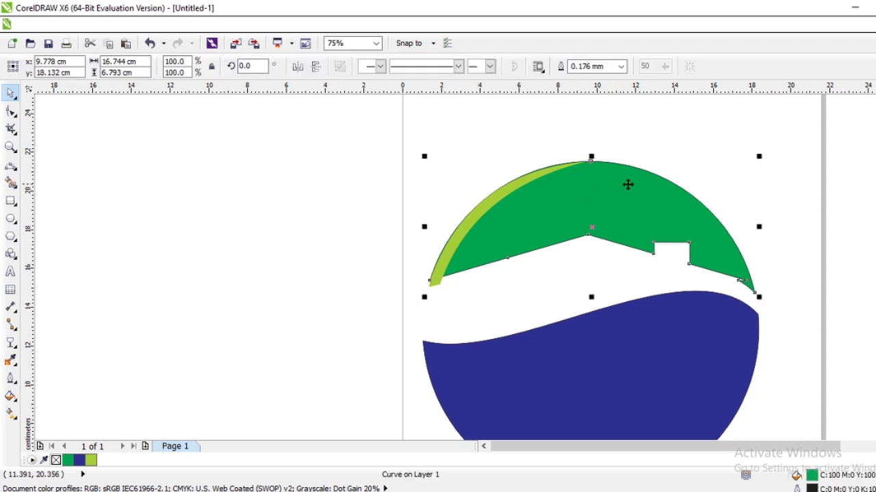
left_click(620, 66)
left_click(588, 78)
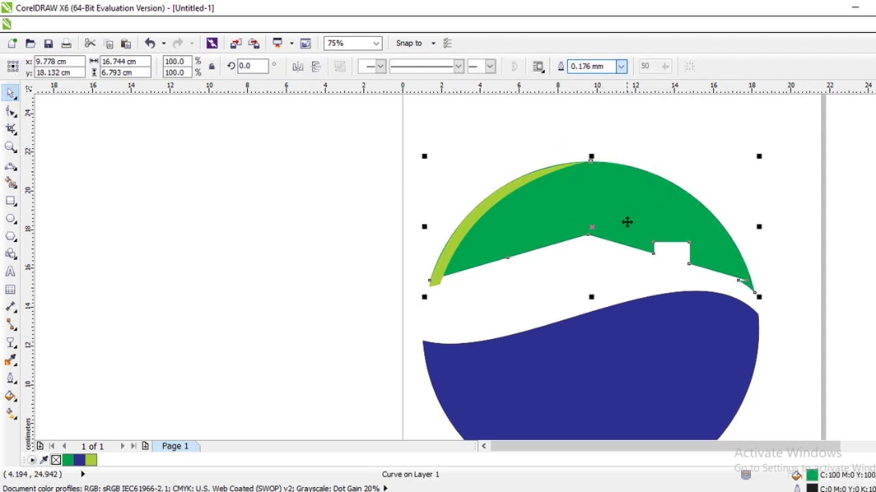
left_click(643, 376)
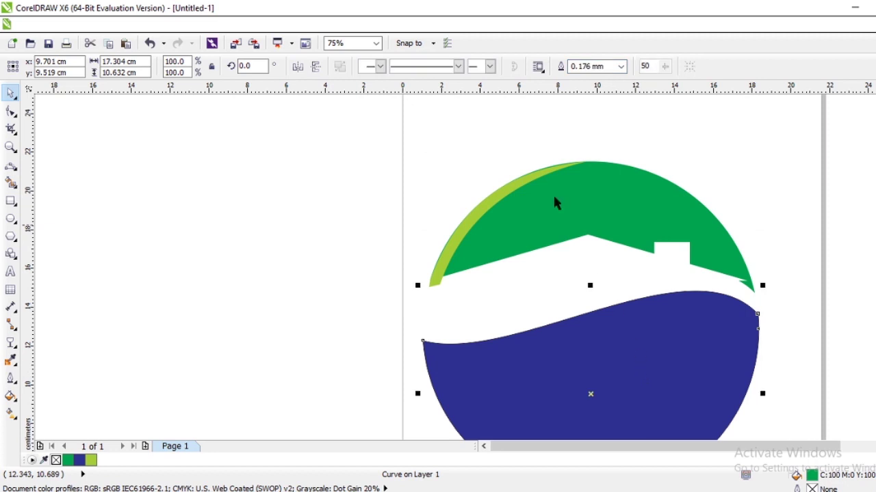
left_click(621, 66)
left_click(587, 78)
Step: Examine the crescent's edge up close and the whole logo on the page with nothing selected
scroll(465, 233, "up", 2)
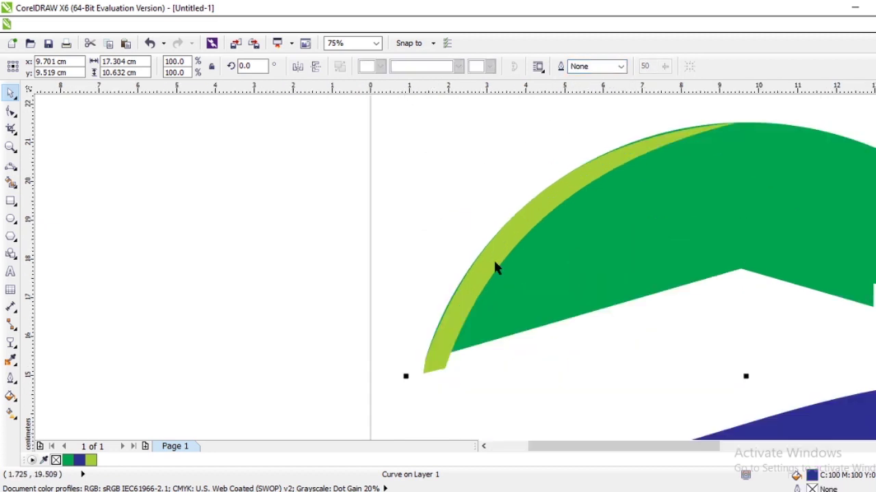
scroll(582, 297, "down", 4)
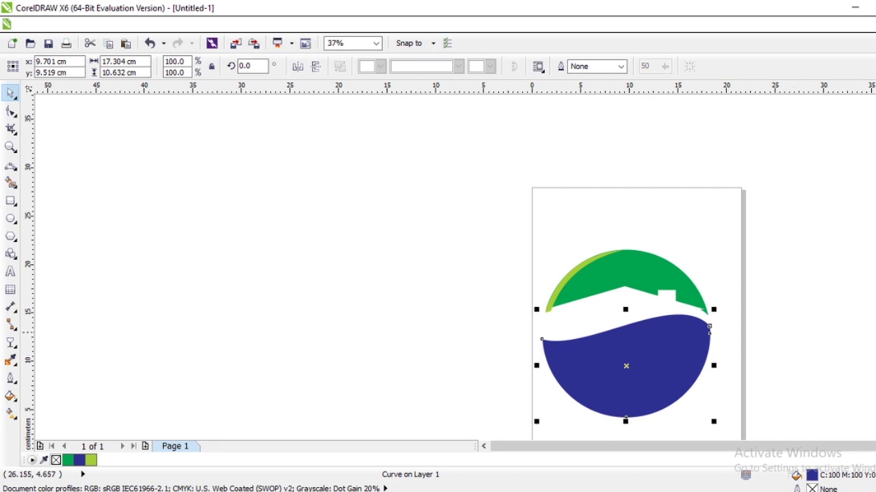
left_click_drag(875, 327, 875, 334)
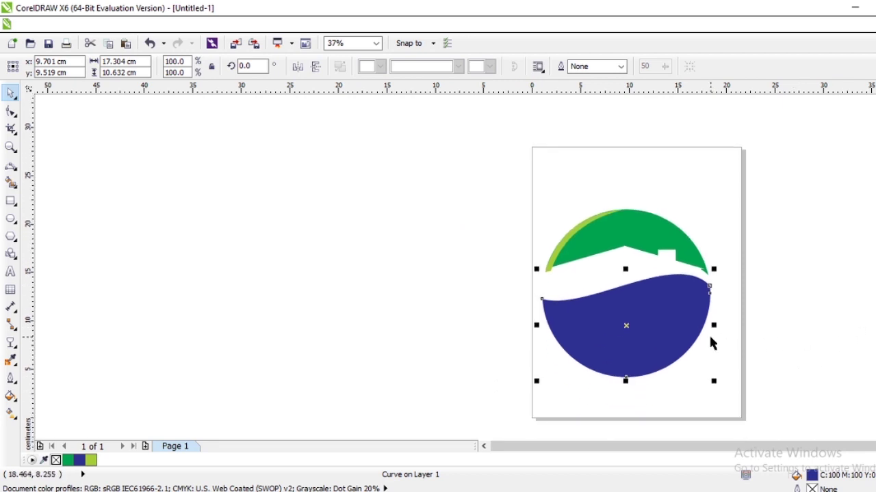
scroll(709, 343, "up", 1)
scroll(465, 137, "down", 1)
left_click(426, 111)
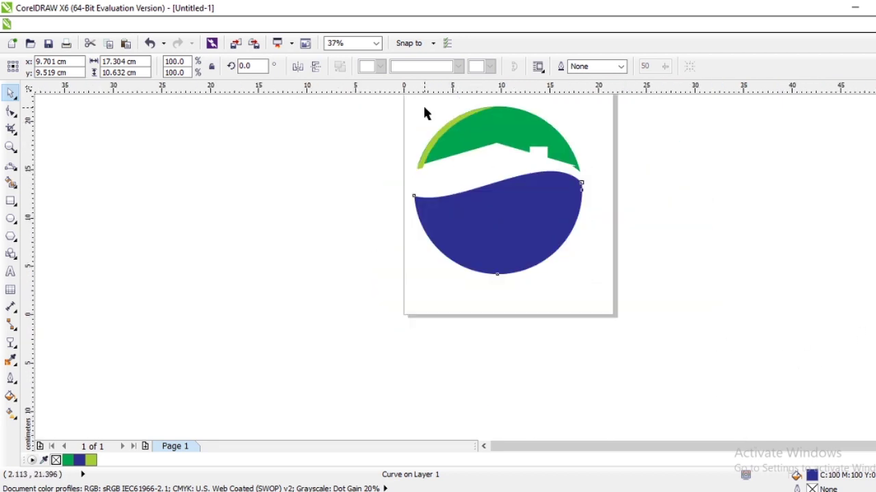
scroll(443, 135, "up", 1)
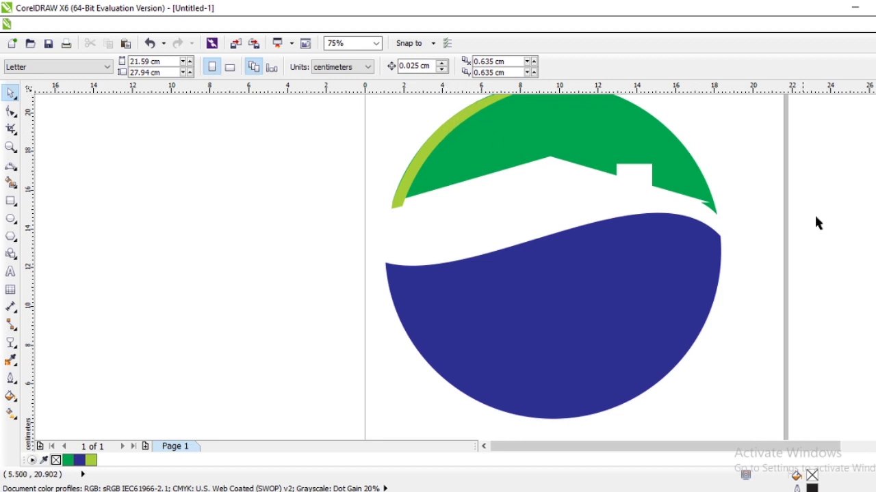
scroll(553, 267, "up", 1)
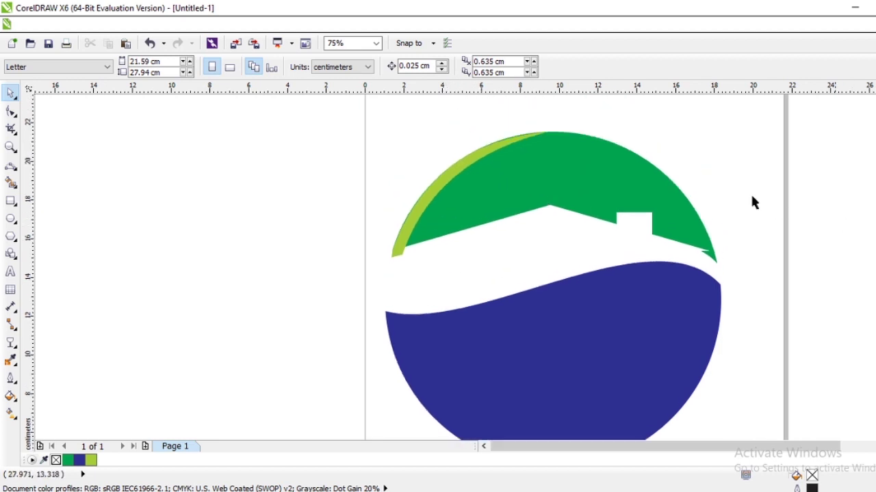
Step: Extend the light green crescent's upper tip past the top of the arc and reshape its outer curve to follow the green piece's edge
left_click(476, 163)
key("F10")
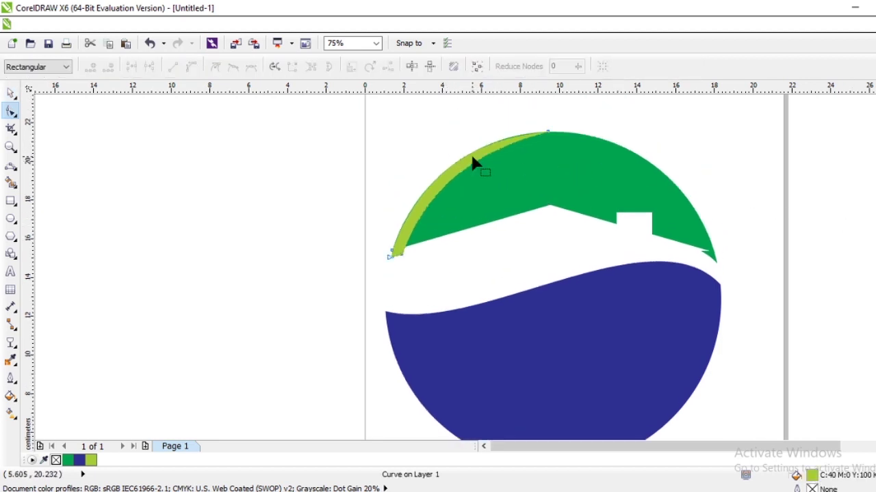
scroll(487, 156, "up", 1)
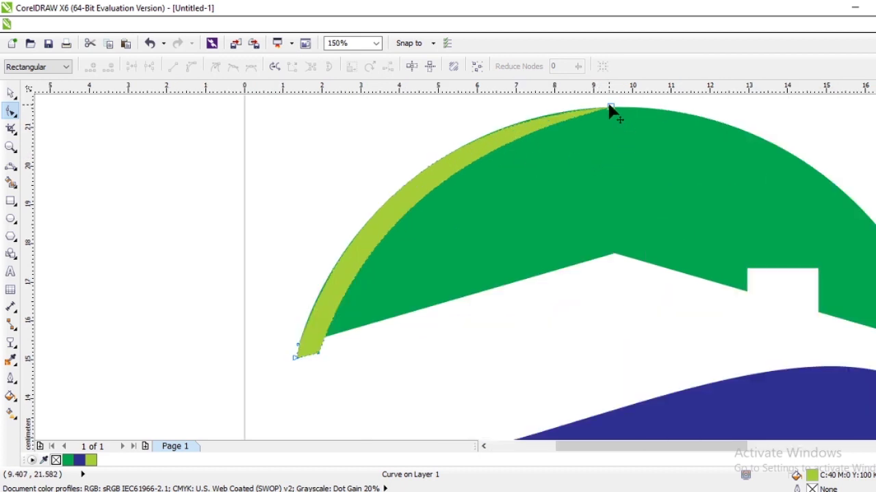
left_click_drag(609, 108, 753, 136)
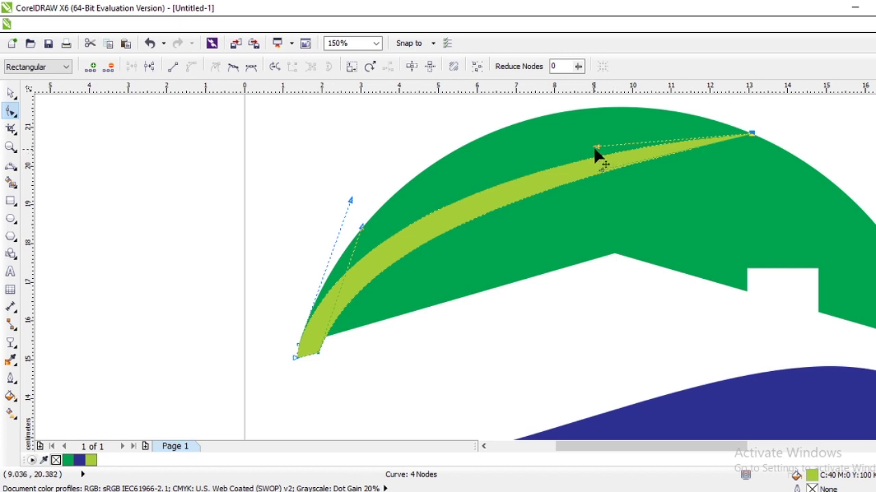
left_click_drag(596, 147, 528, 127)
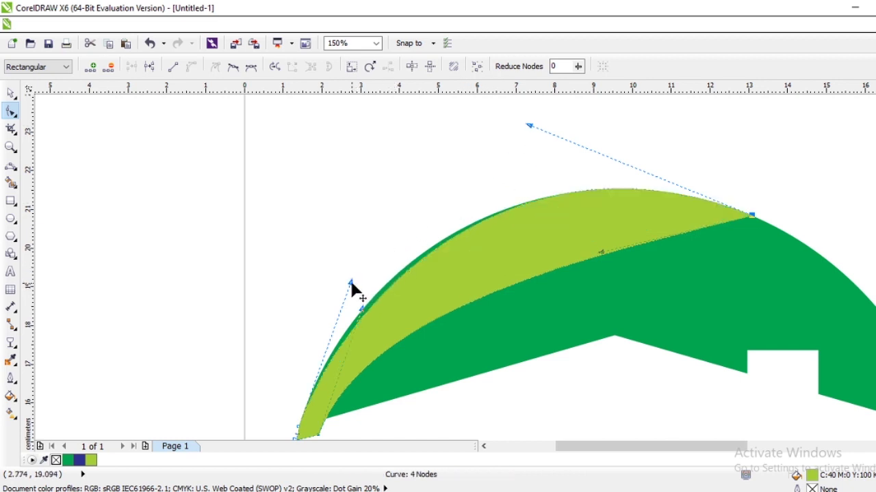
left_click_drag(350, 283, 340, 285)
scroll(597, 366, "down", 2)
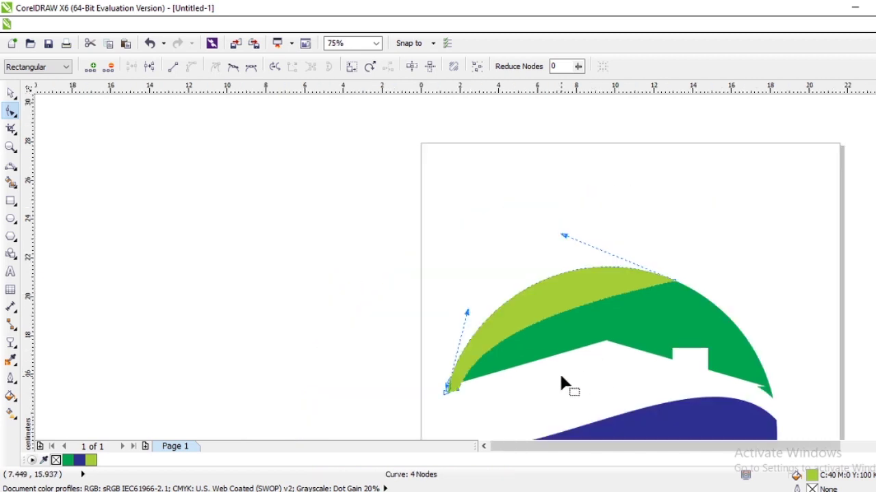
Step: Reshape the crescent's inner curve with its node handles to run close to the outer edge, forming a thin, tapering band
scroll(557, 391, "up", 2)
scroll(539, 372, "down", 1)
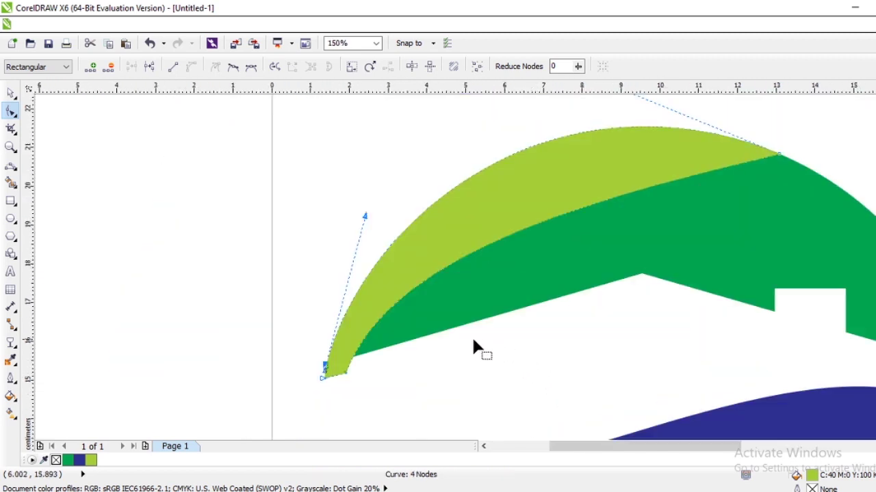
left_click(347, 373)
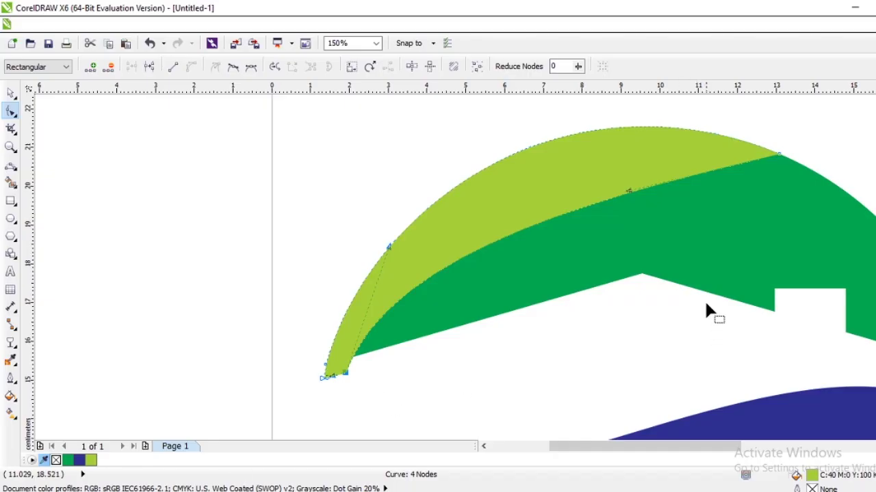
left_click_drag(629, 191, 558, 121)
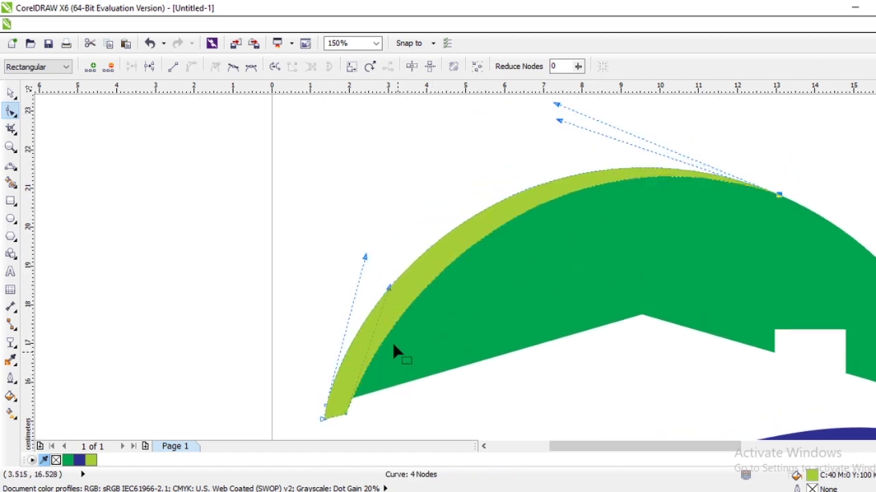
left_click_drag(387, 290, 376, 279)
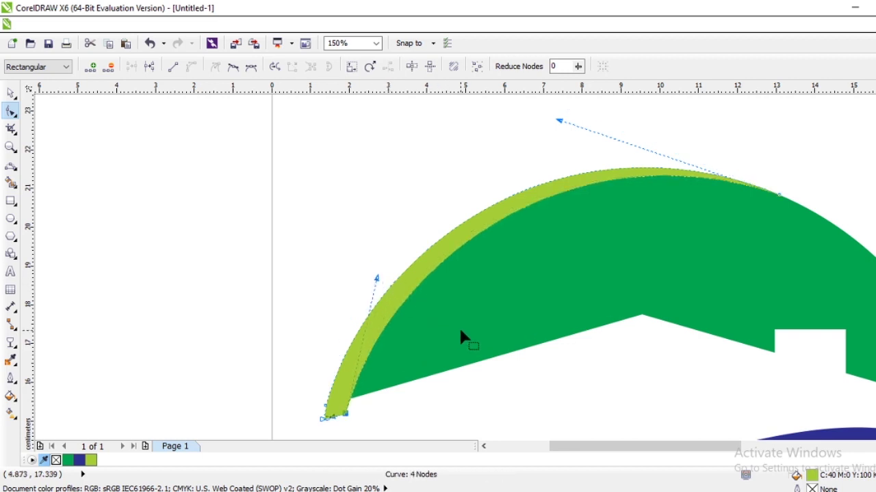
scroll(456, 336, "down", 2)
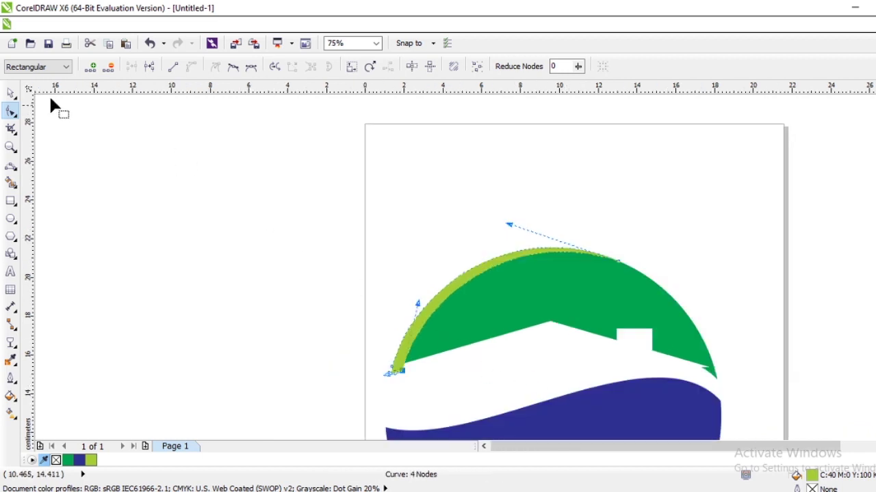
left_click(11, 92)
left_click(322, 256)
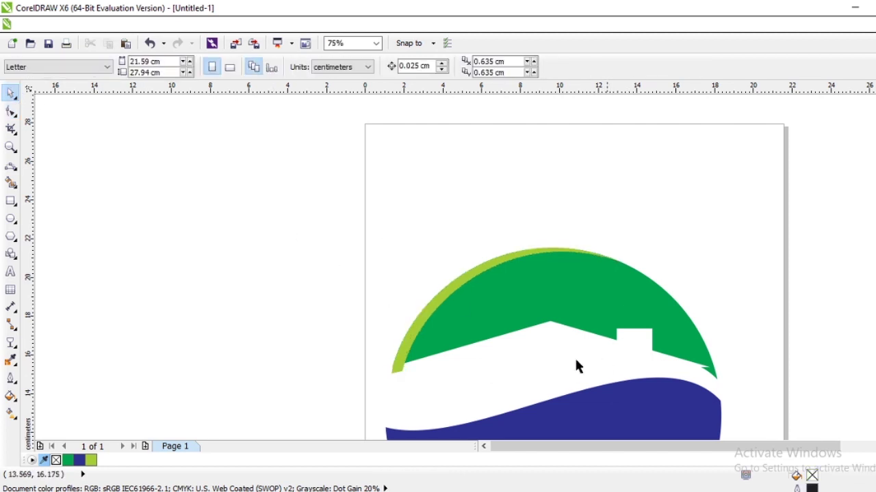
Step: Draw a closed thin triangle about 3.35 by 0.82 cm, from the crescent's inner edge into the green area above the roof
scroll(456, 362, "down", 1)
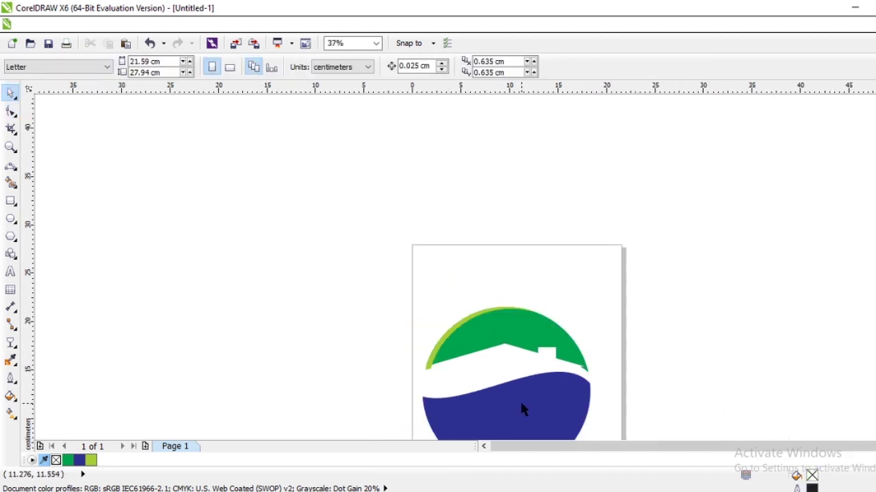
scroll(524, 407, "up", 3)
scroll(305, 327, "down", 2)
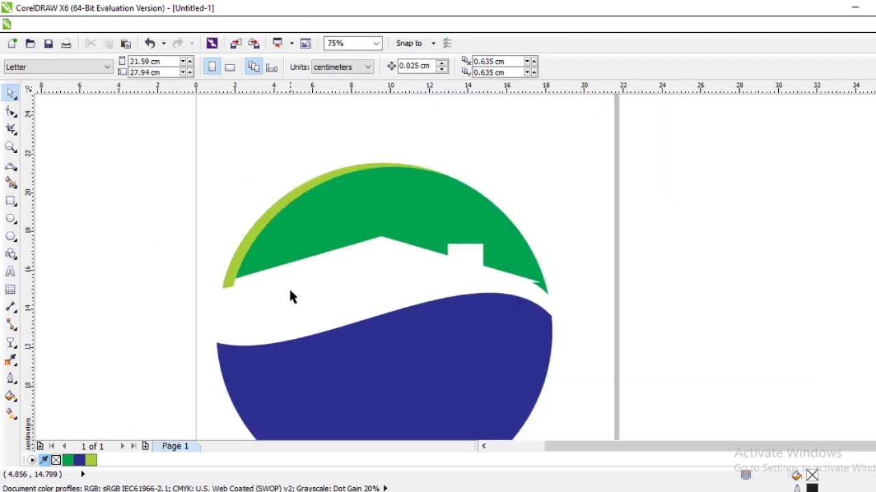
left_click(11, 165)
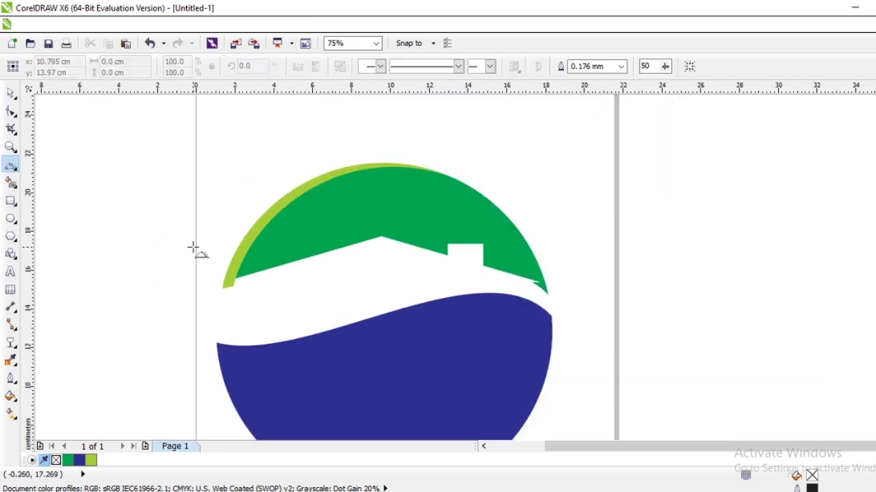
scroll(196, 248, "up", 1)
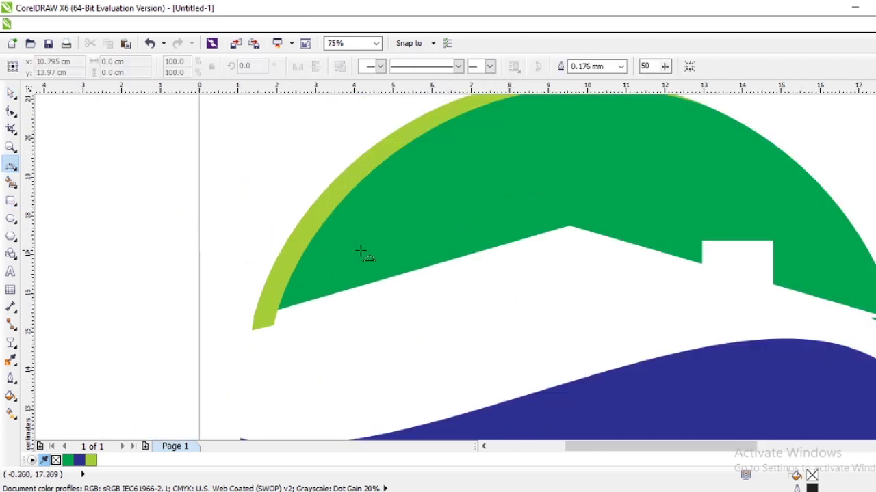
left_click(309, 245)
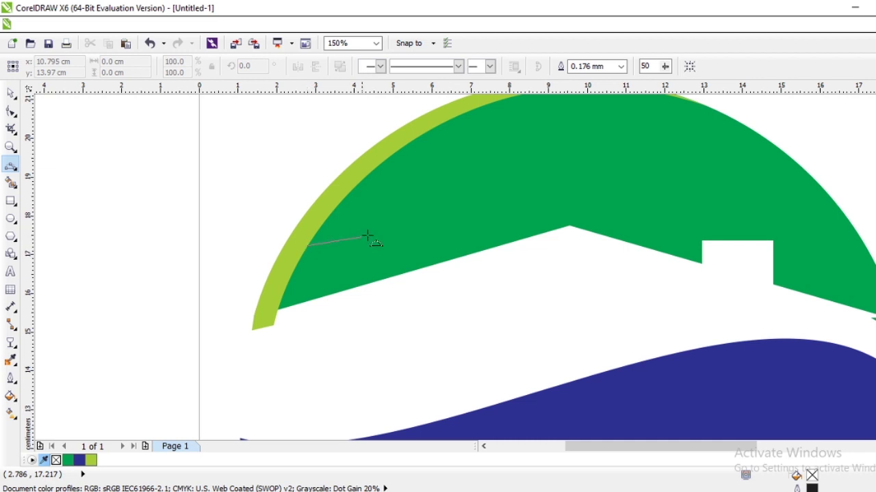
left_click(437, 215)
left_click(438, 214)
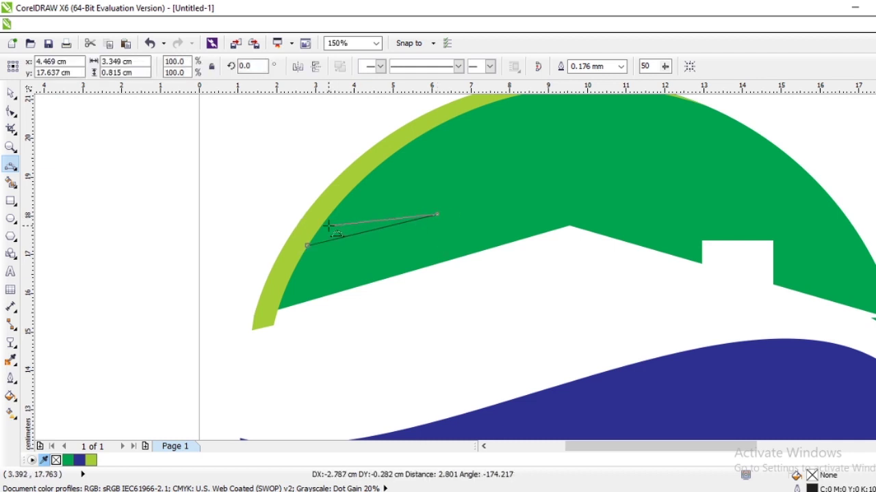
double_click(319, 227)
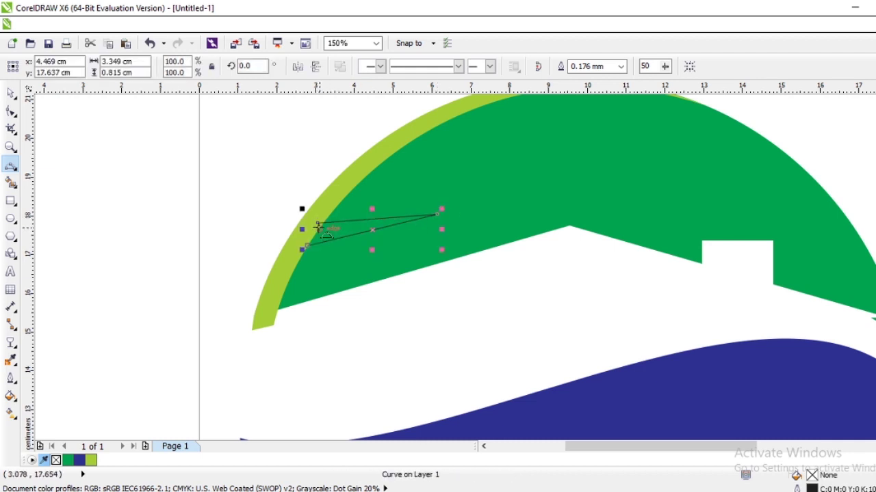
left_click(319, 226)
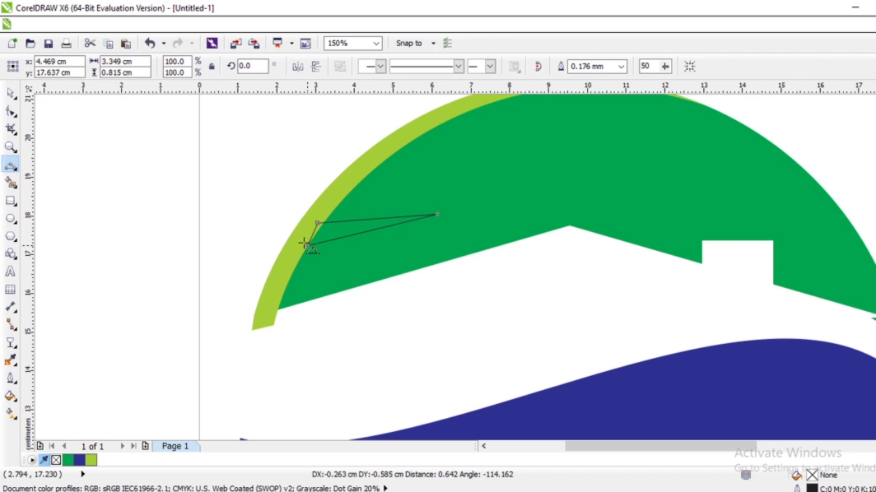
left_click(306, 244)
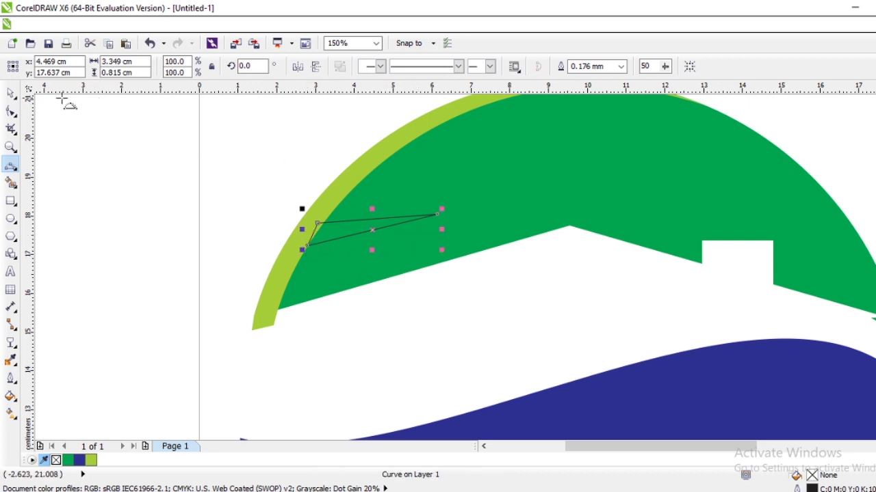
left_click(10, 92)
Step: Bend both long sides of the triangle downward with the Shape tool to form a curved, pointed blade
scroll(396, 218, "up", 2)
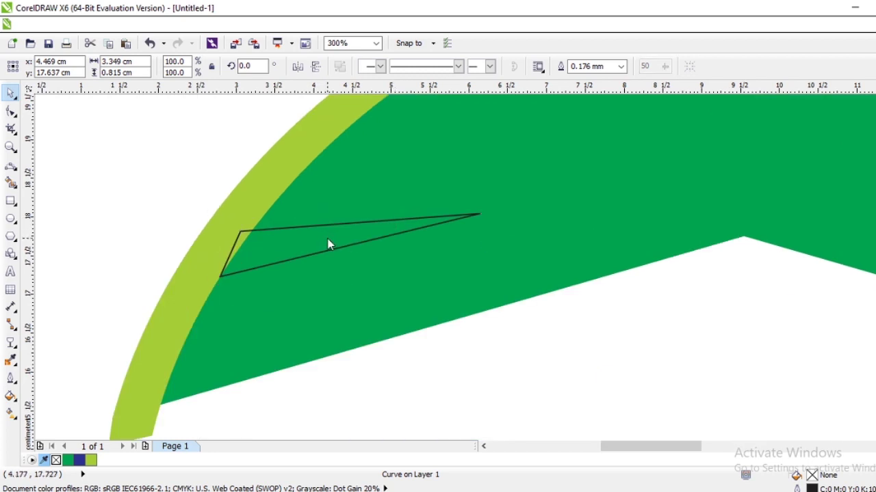
key("F10")
left_click(479, 214)
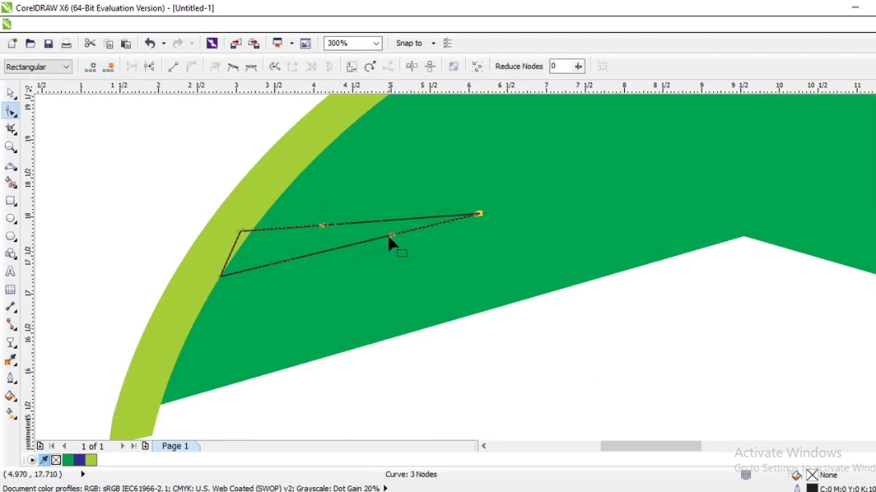
left_click_drag(391, 235, 364, 277)
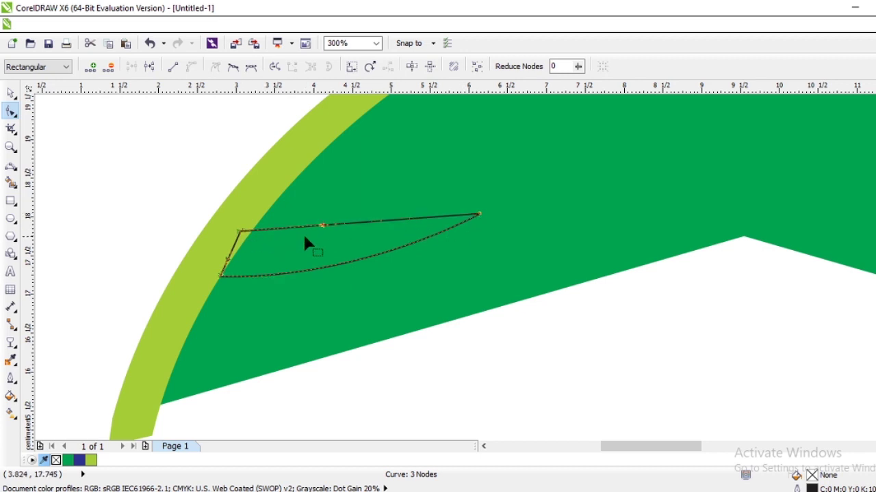
left_click_drag(322, 225, 310, 243)
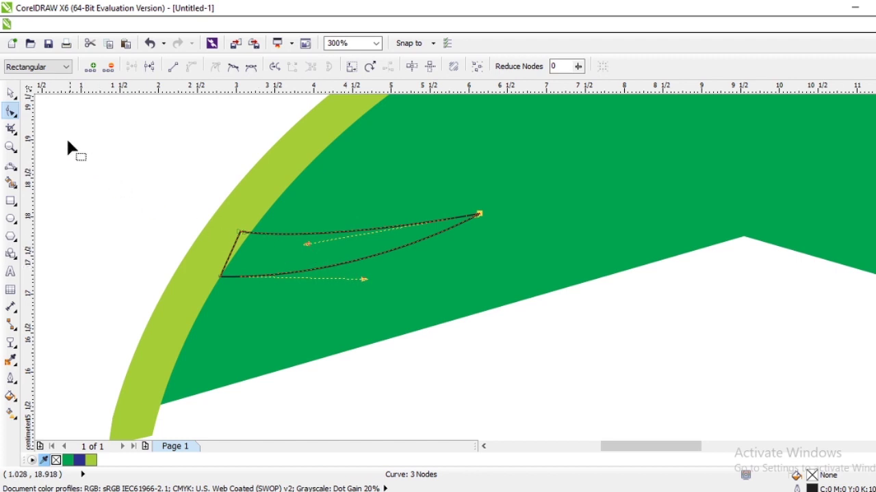
left_click(12, 91)
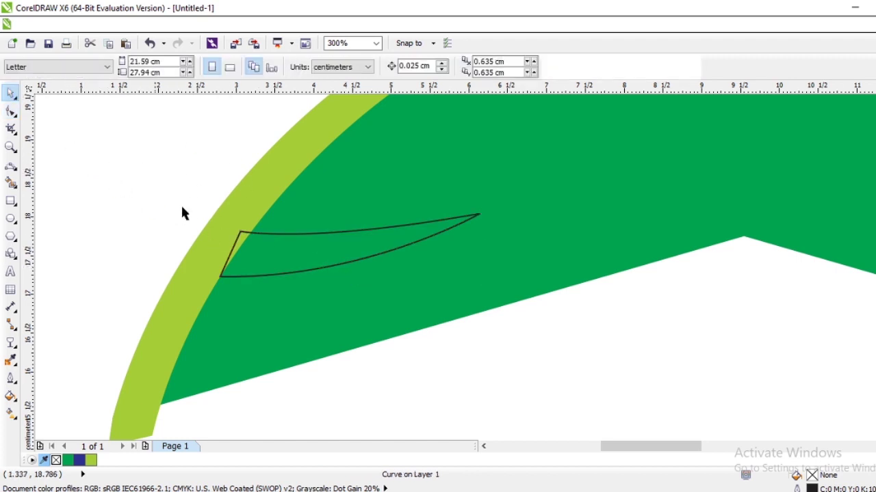
Step: Nudge the curved blade about 0.05 cm left so that its short end overlaps the crescent
left_click(305, 250)
key("Left")
key("Left")
key("Left")
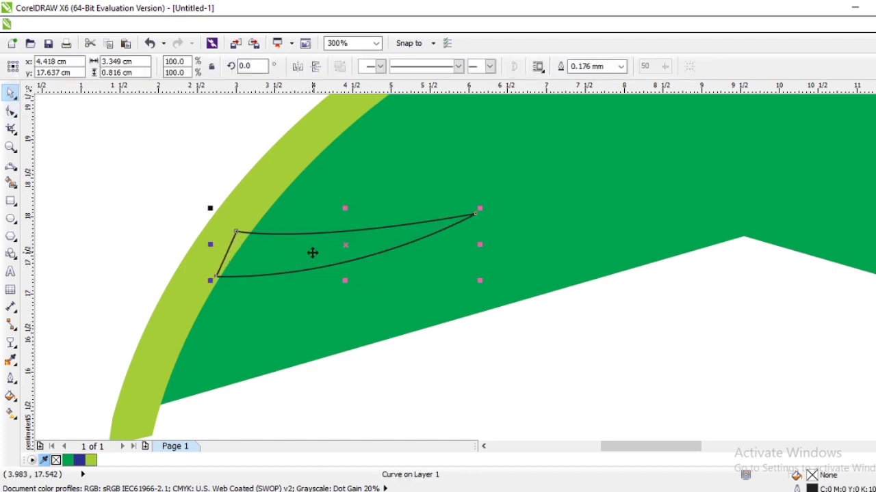
Step: Fill the curved blade with the crescent's light green and remove its outline
scroll(340, 254, "down", 2)
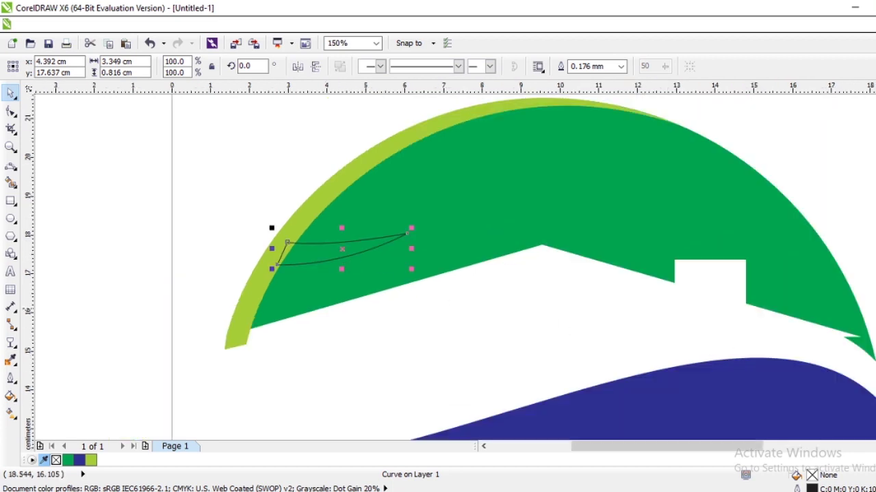
left_click(90, 460)
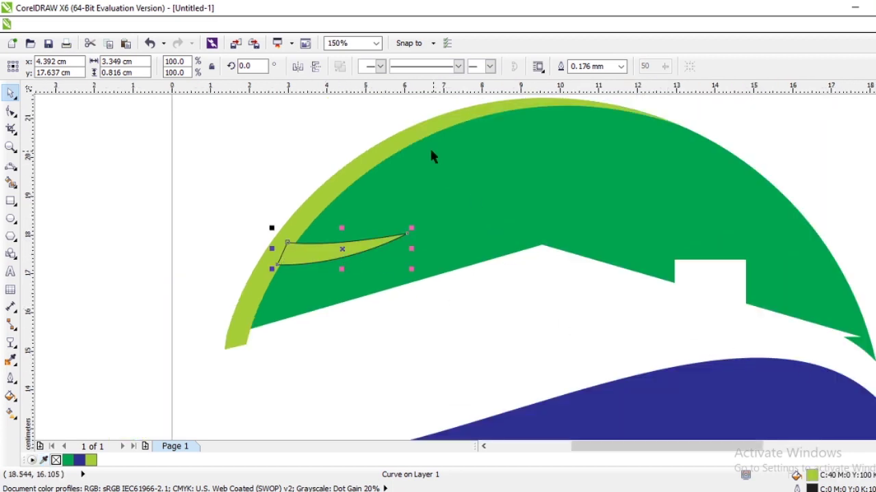
left_click(607, 66)
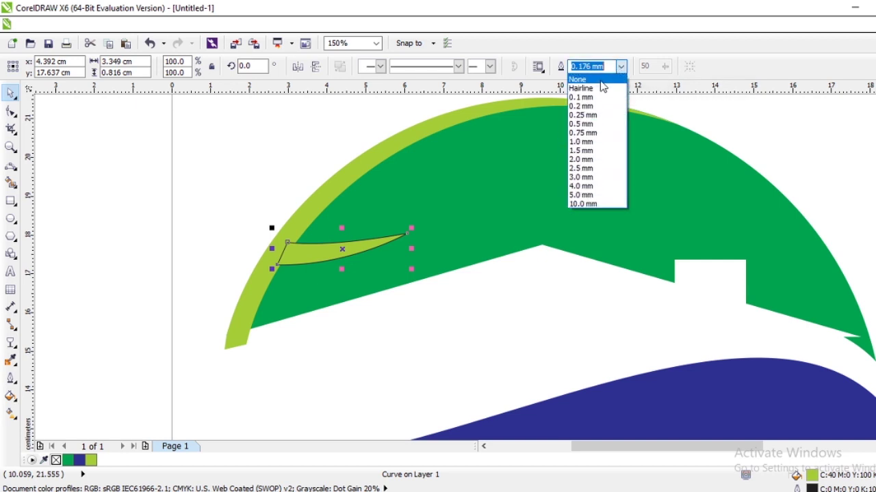
left_click(588, 78)
scroll(295, 166, "down", 2)
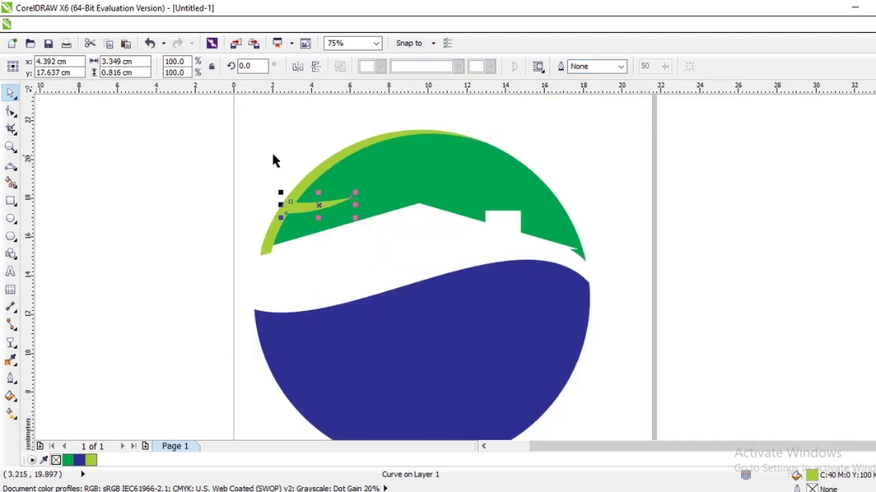
left_click(273, 161)
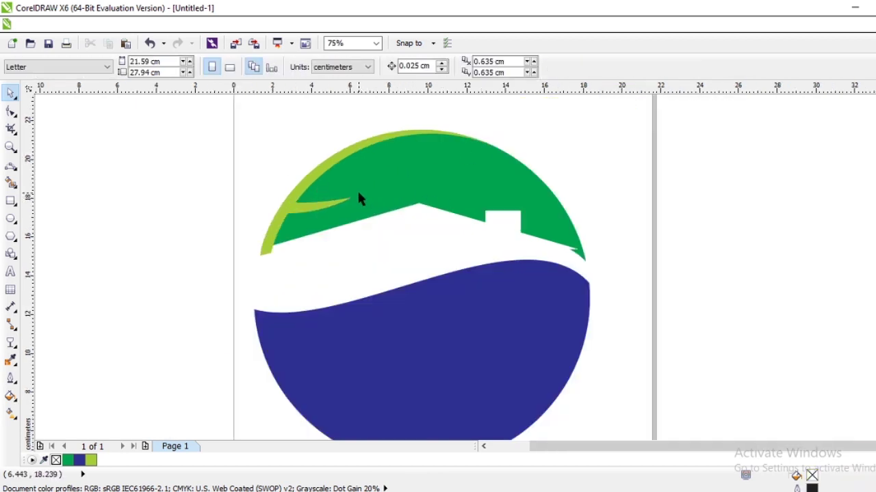
Step: Duplicate the blade, place the copy higher along the crescent's inner edge, and scale it to 63%, about 2.11 by 0.51 cm
scroll(359, 197, "up", 2)
scroll(359, 196, "down", 2)
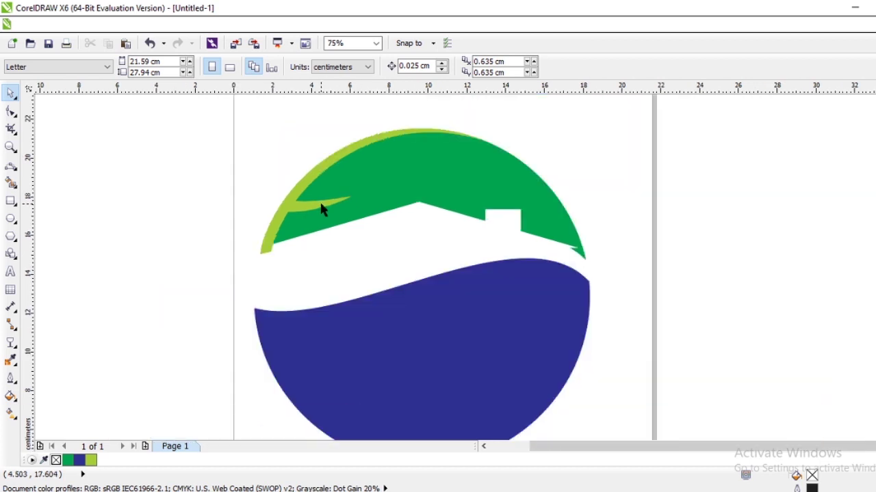
left_click(322, 207)
key("ctrl+d")
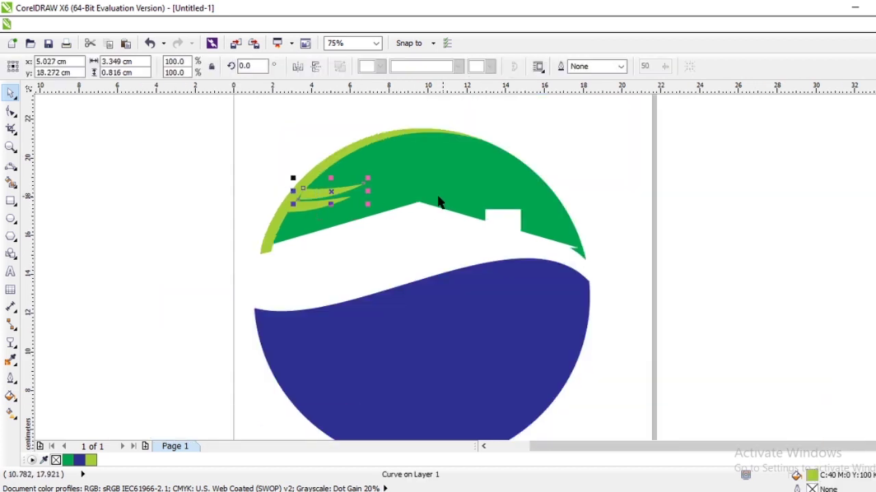
scroll(363, 197, "up", 2)
left_click_drag(303, 191, 327, 149)
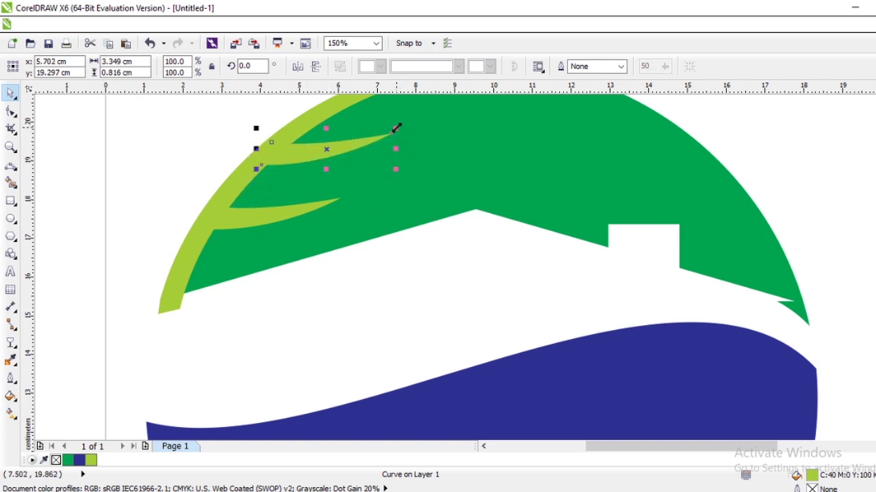
left_click_drag(396, 128, 362, 140)
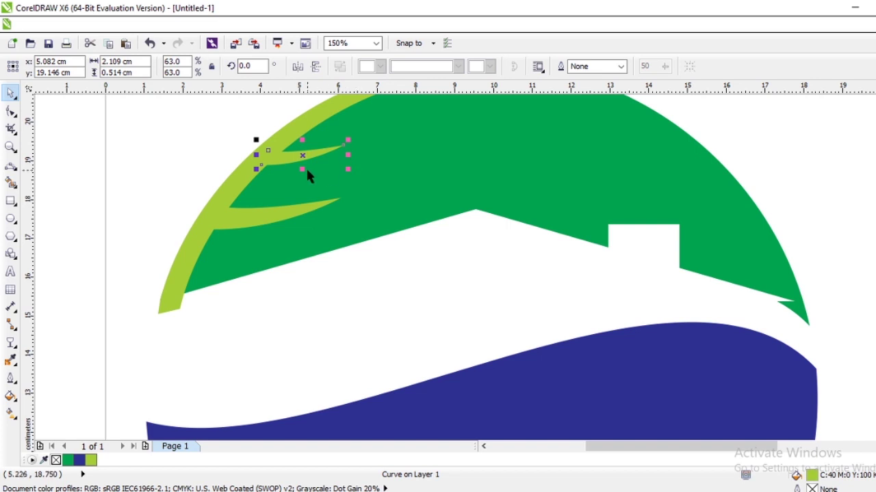
scroll(288, 168, "down", 2)
left_click(506, 129)
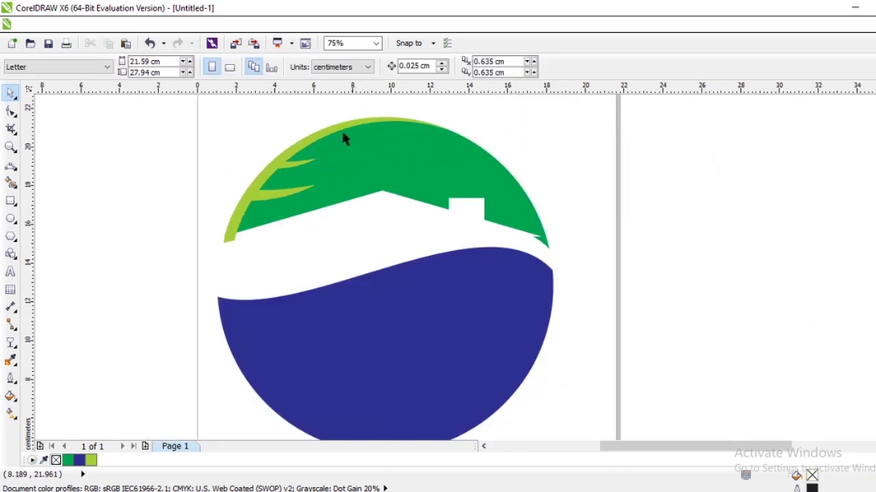
Step: Add a third, still smaller copy of the blade above the second one, overlapping the crescent's inner edge
scroll(338, 136, "up", 2)
left_click(221, 225)
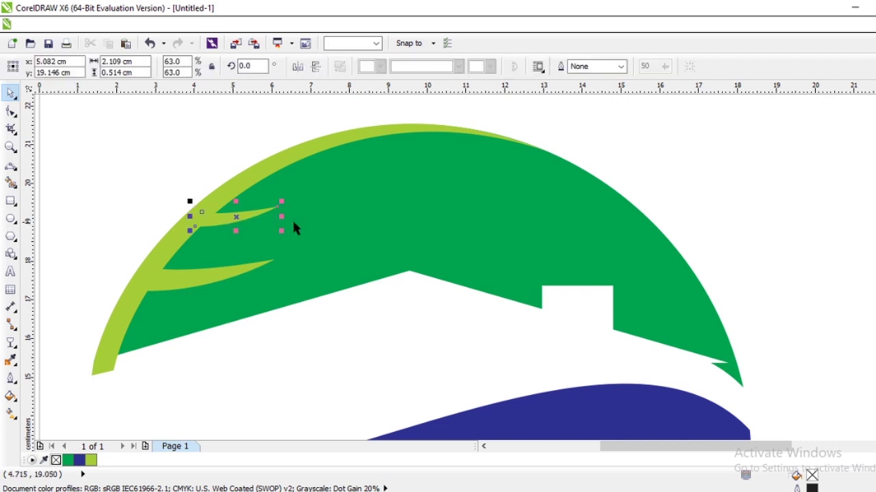
left_click_drag(293, 218, 281, 183)
left_click(136, 155)
scroll(213, 203, "down", 2)
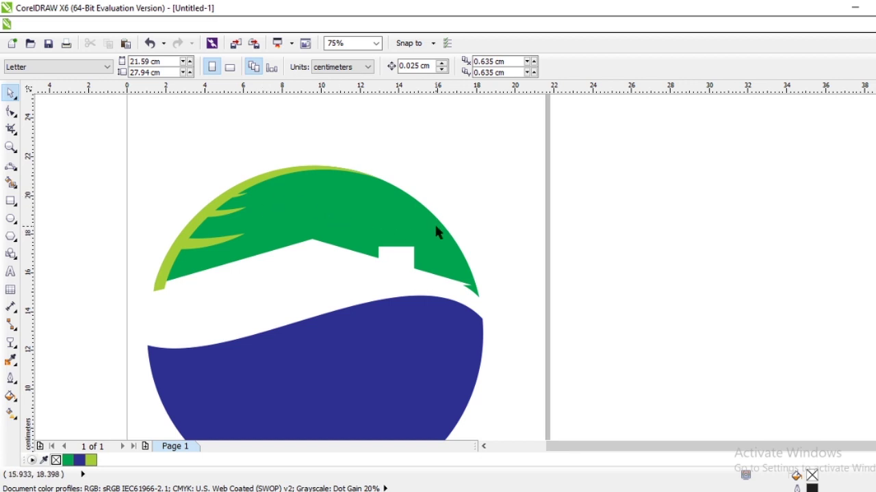
Step: Give the green roof shape a linear gradient at about 176.43°, from light green at its right end to green at its left
scroll(438, 232, "down", 1)
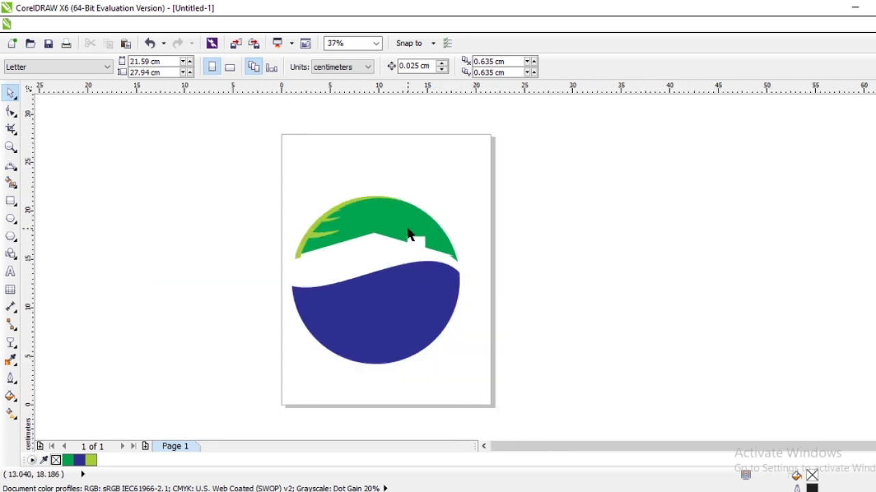
left_click(409, 235)
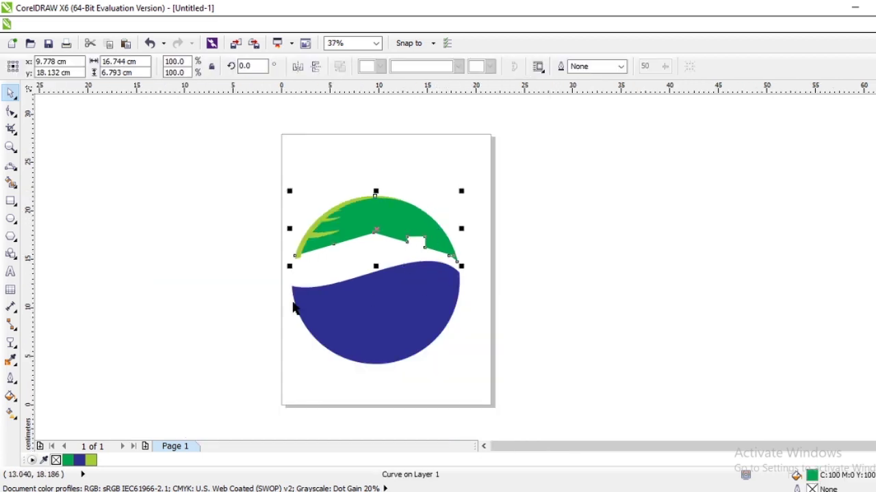
left_click(11, 413)
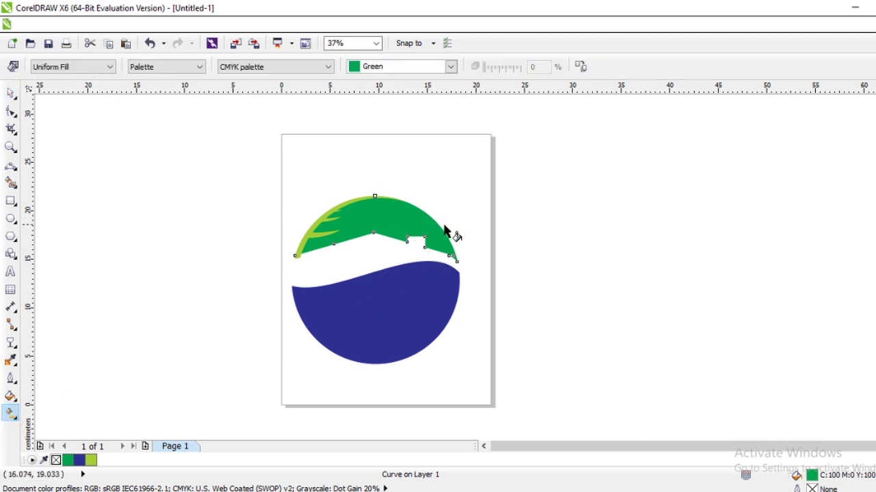
left_click_drag(444, 224, 331, 219)
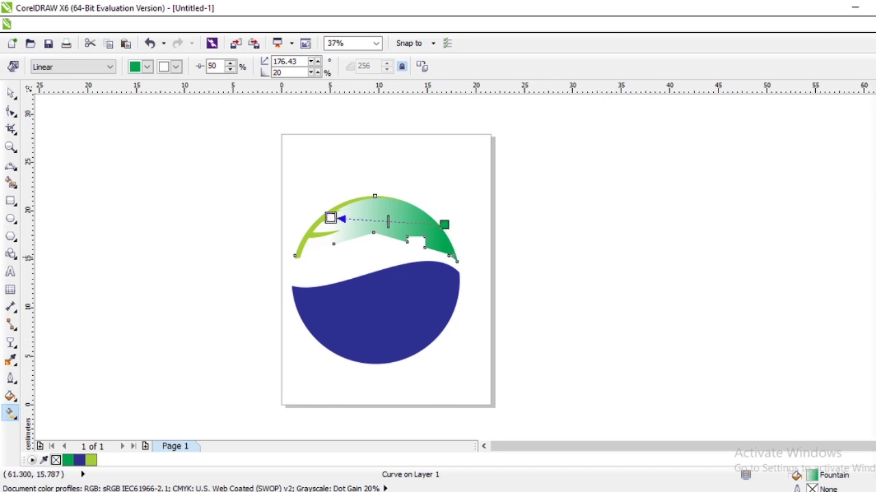
left_click_drag(875, 273, 329, 217)
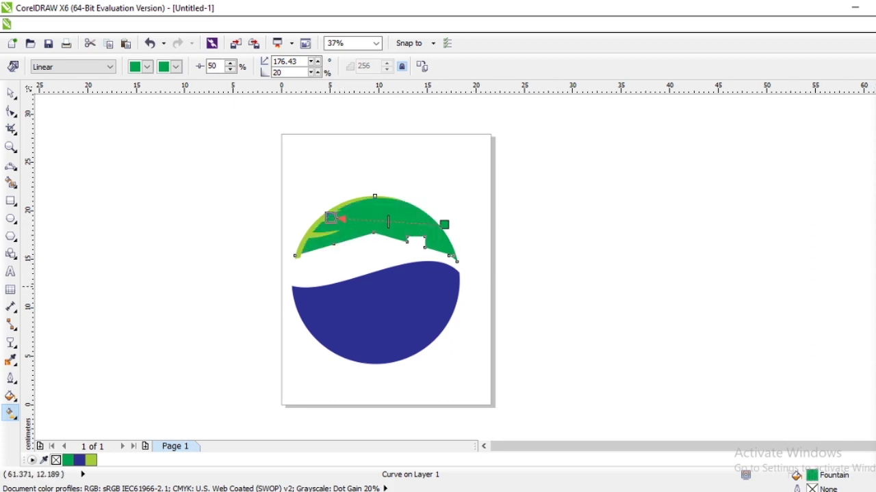
left_click_drag(875, 283, 446, 225)
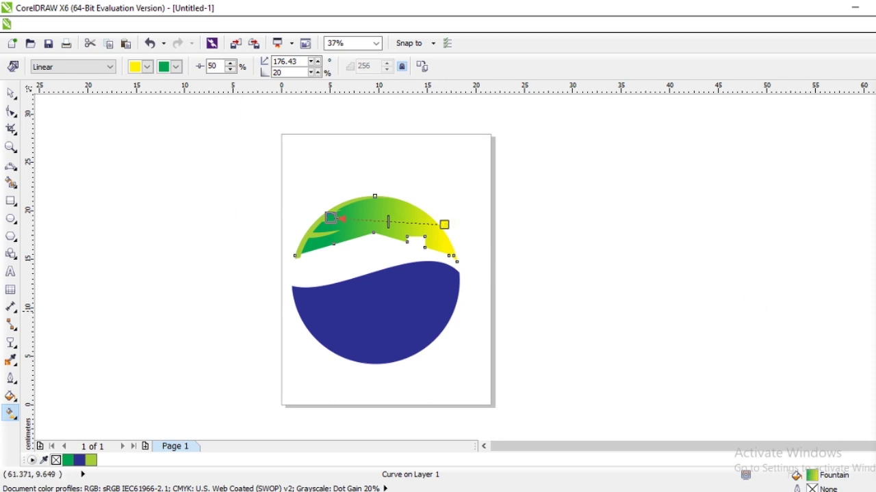
left_click_drag(672, 305, 442, 225)
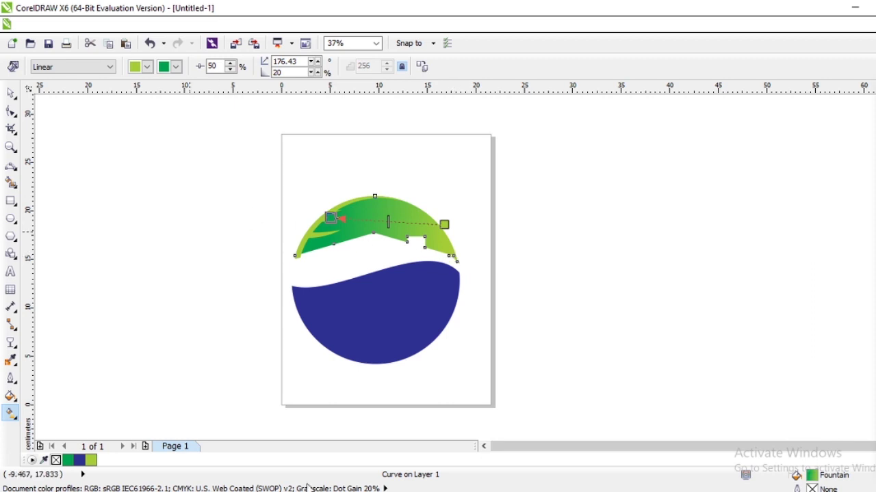
left_click(14, 96)
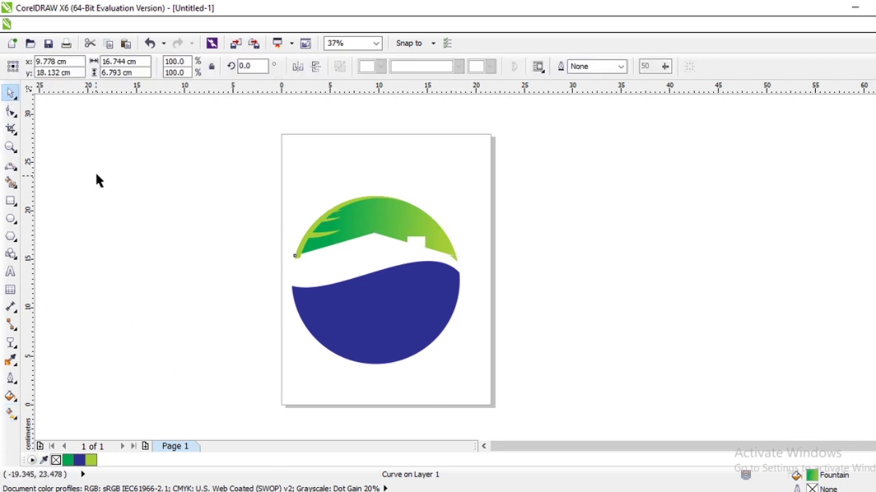
left_click(110, 191)
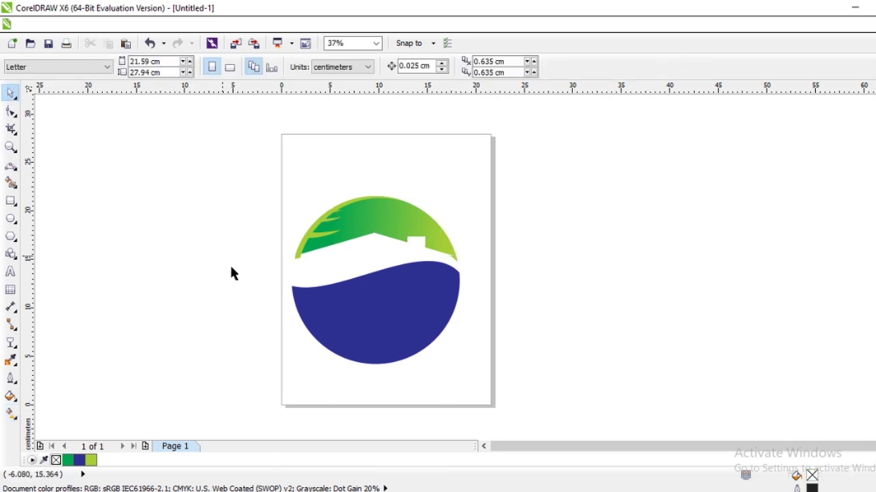
Step: Apply a nearly horizontal linear gradient across the blue wave shape, from left to right, with dark blue at both ends
left_click(387, 324)
left_click(11, 415)
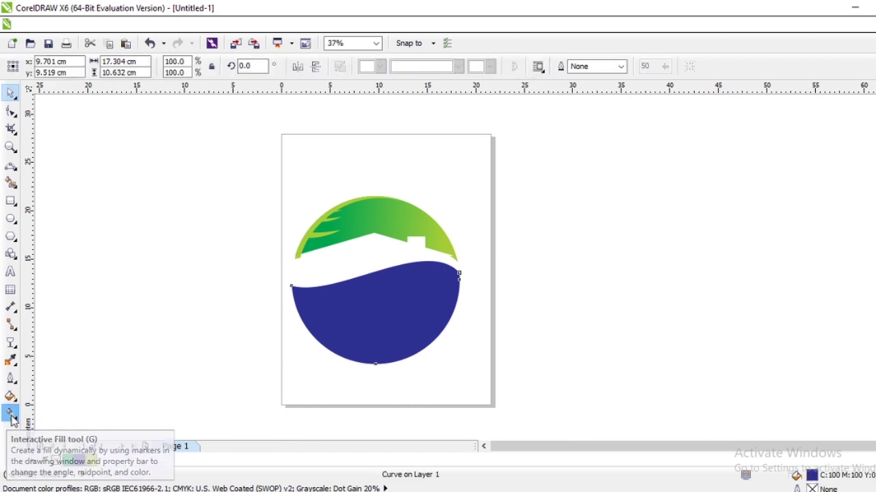
left_click_drag(293, 305, 467, 306)
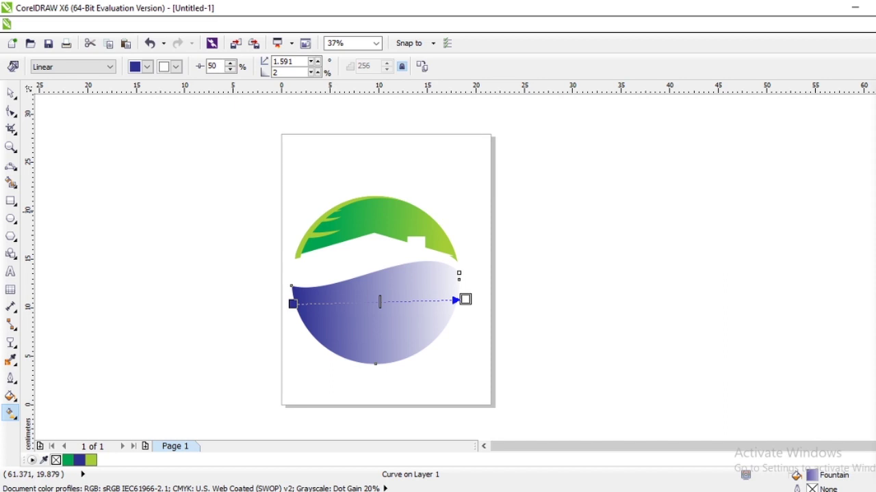
left_click_drag(475, 317, 465, 300)
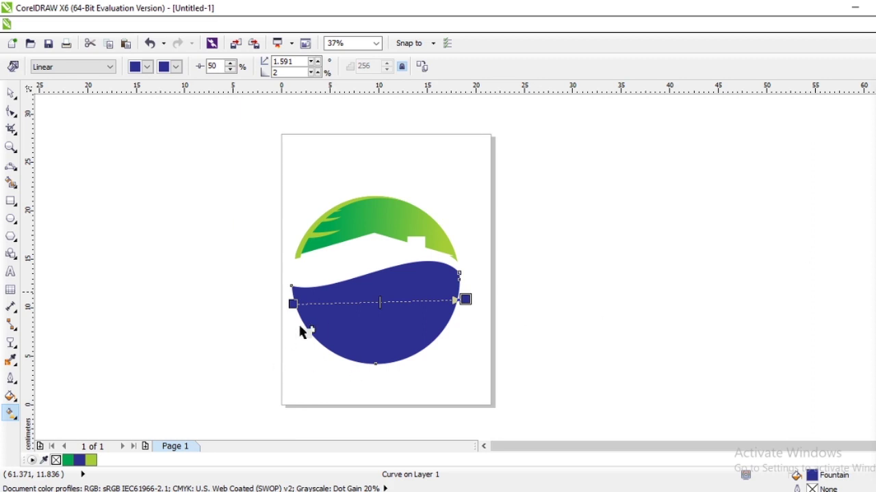
Step: Add a light grey gradient stop at 26% with a pale lavender stop just before it, and make the start colour pale lavender
left_click_drag(322, 309, 320, 307)
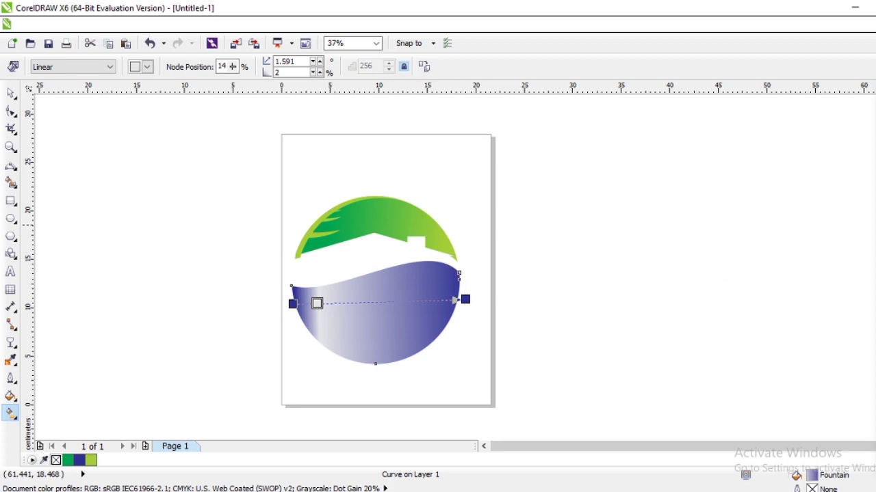
double_click(349, 302)
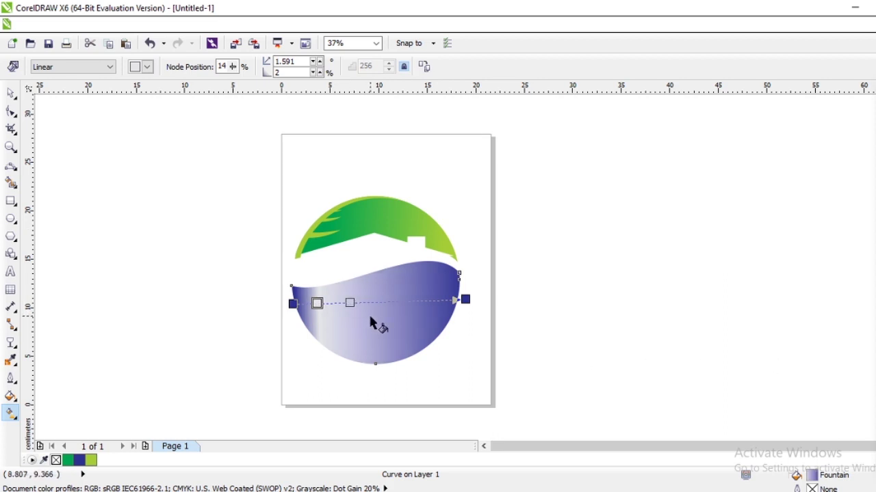
left_click_drag(317, 303, 368, 302)
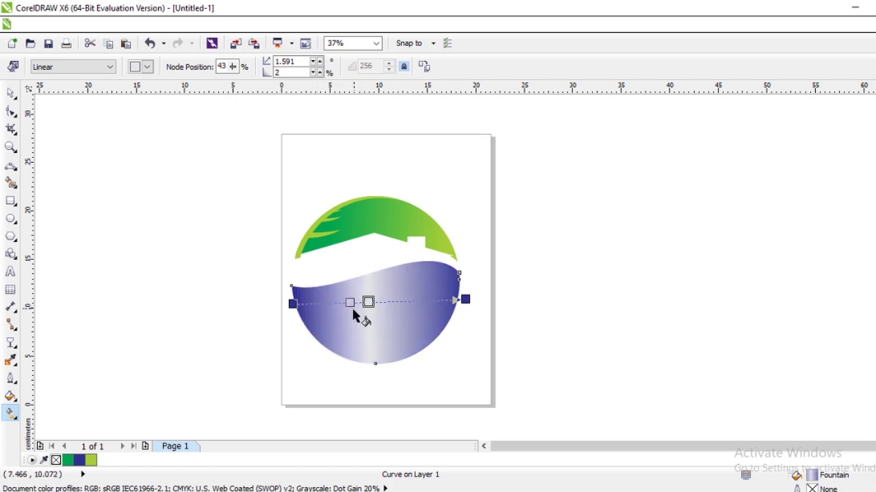
mouse_move(348, 303)
left_mouse_down()
mouse_move(322, 303)
mouse_move(337, 303)
left_mouse_up()
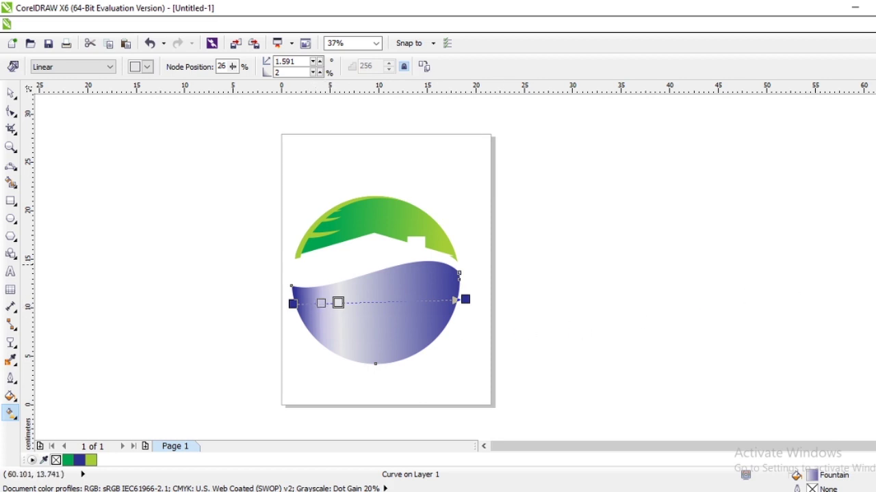
left_click_drag(270, 303, 293, 304)
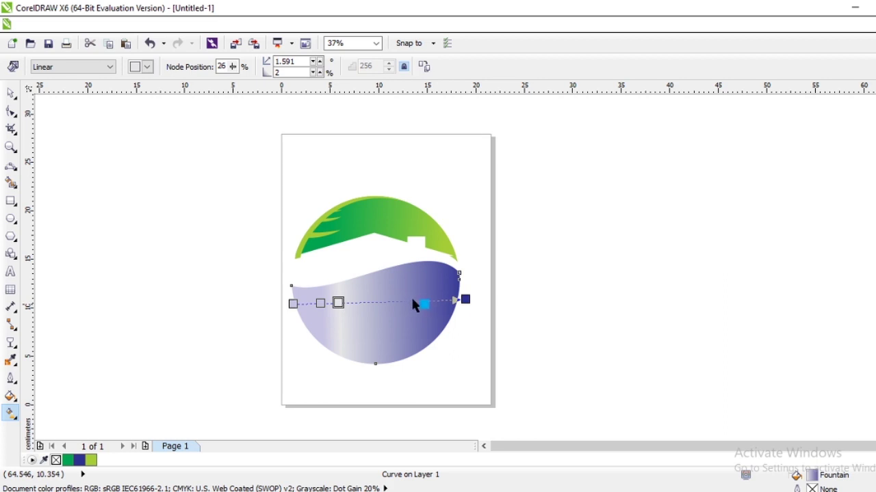
Step: Add cyan and dark blue stops to the wave shape's gradient, with the cyan at 34% and the dark blue at 65%
left_click_drag(414, 305, 425, 301)
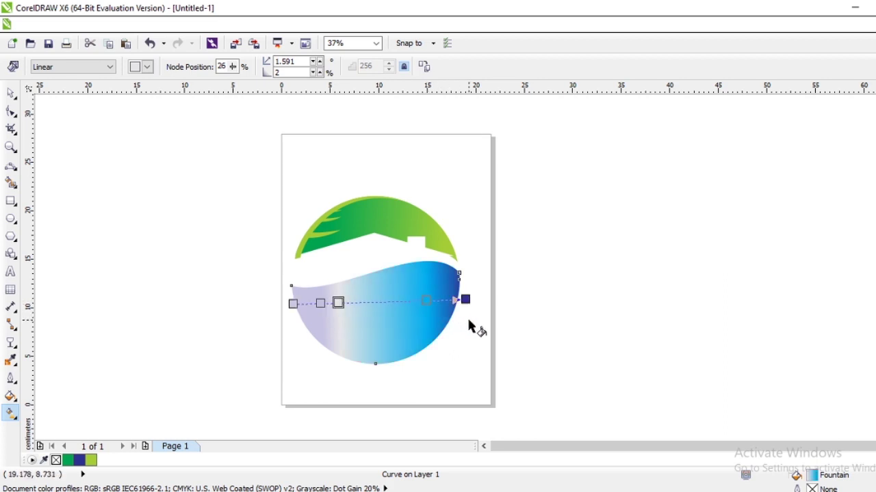
scroll(470, 325, "down", 2)
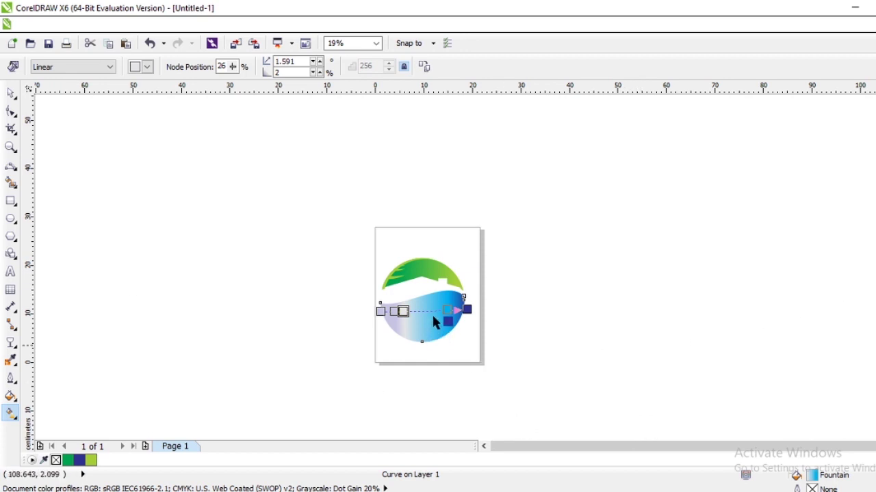
left_click_drag(433, 311, 433, 311)
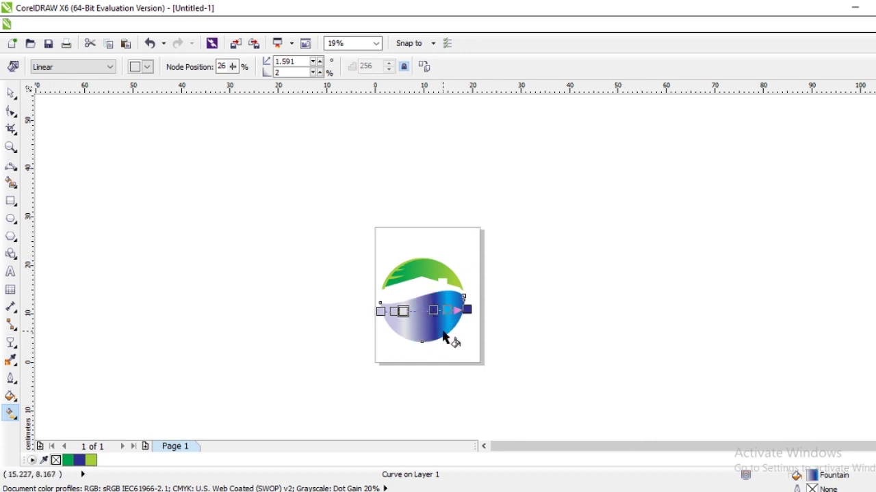
scroll(434, 331, "up", 1)
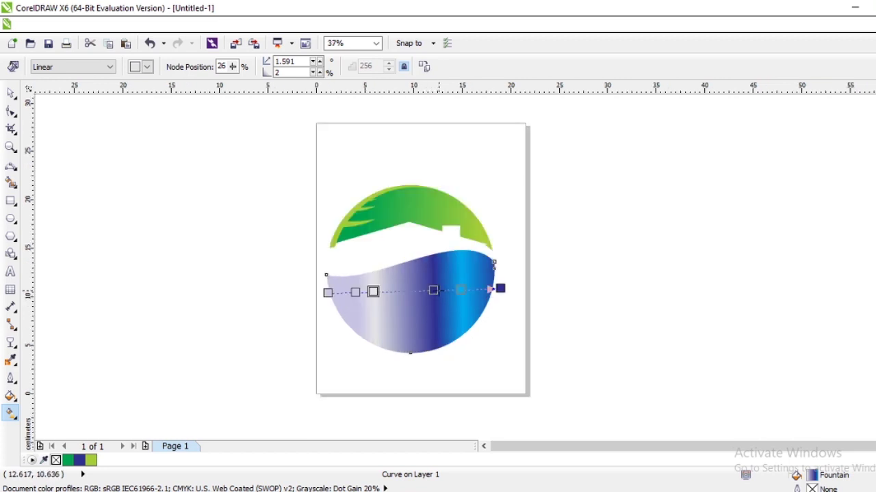
left_click_drag(434, 291, 387, 292)
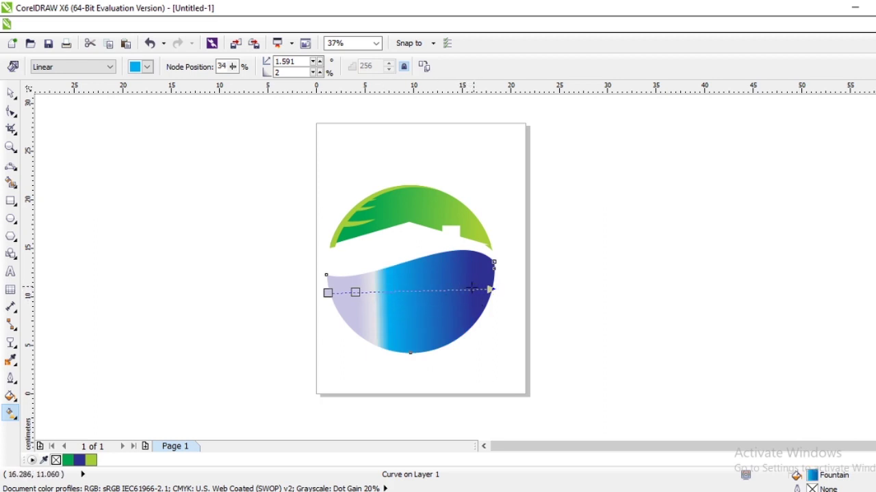
left_click_drag(474, 289, 441, 290)
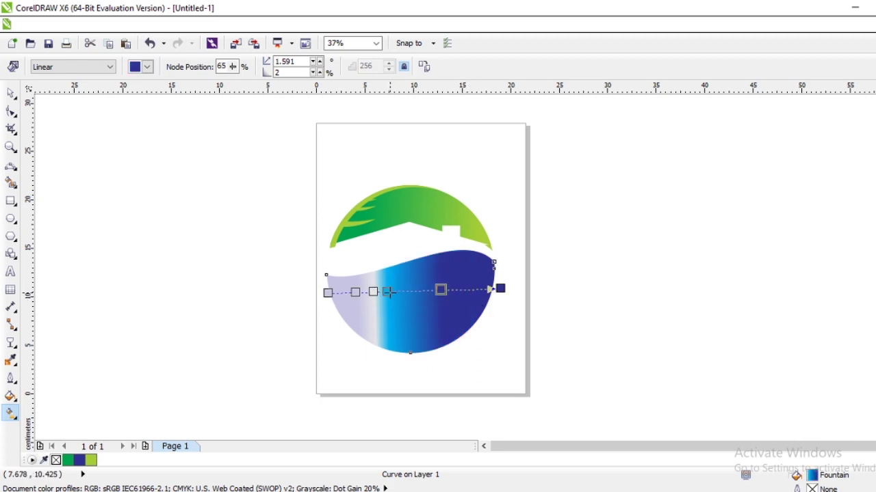
Step: Move the cyan stop of the wave shape's gradient to 44%
left_click_drag(385, 292, 404, 292)
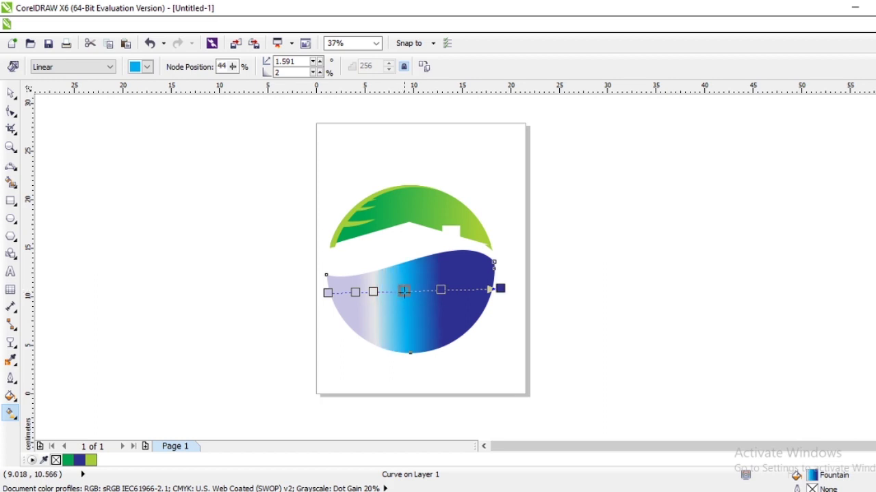
scroll(433, 305, "down", 2)
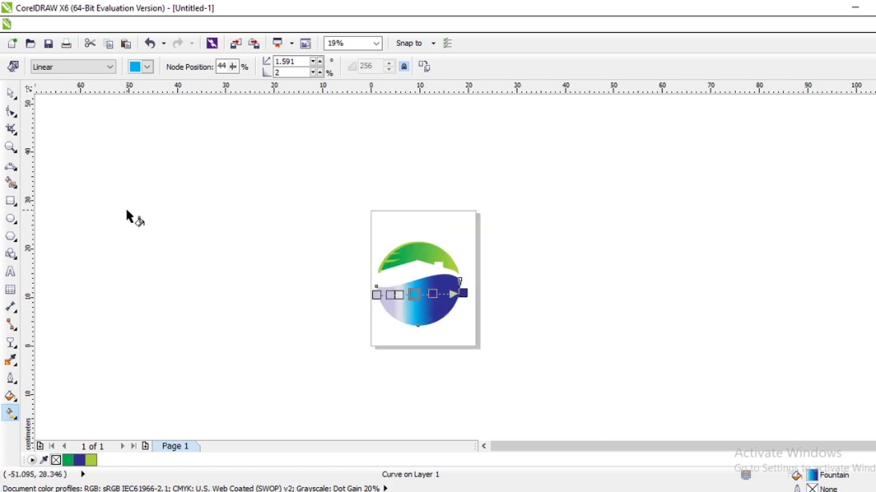
left_click(11, 92)
left_click(118, 165)
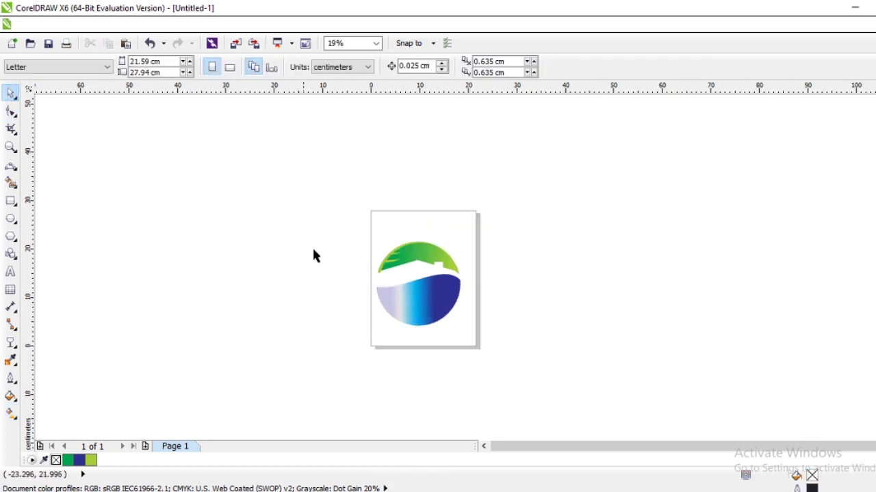
scroll(361, 271, "up", 1)
scroll(495, 332, "down", 1)
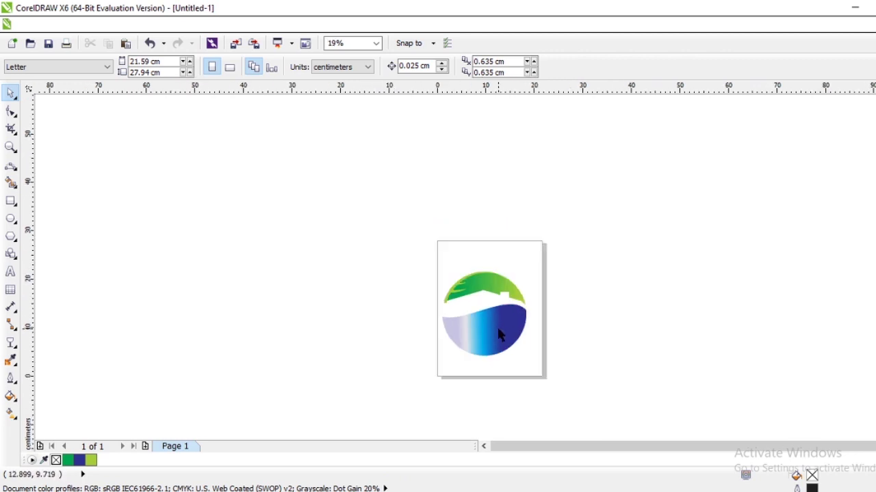
Step: Remove the light grey and cyan stops from the wave shape's gradient so pale lavender blends directly into dark blue
key("F10")
left_click(496, 335)
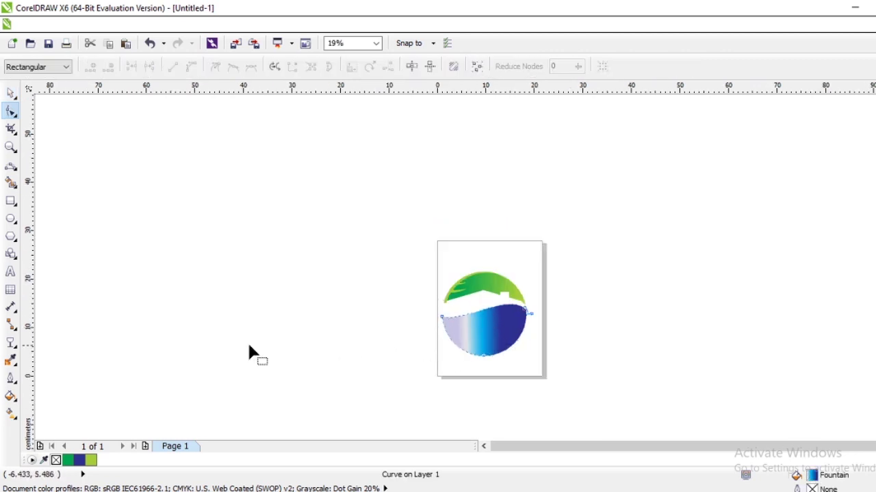
left_click(14, 415)
scroll(493, 350, "up", 1)
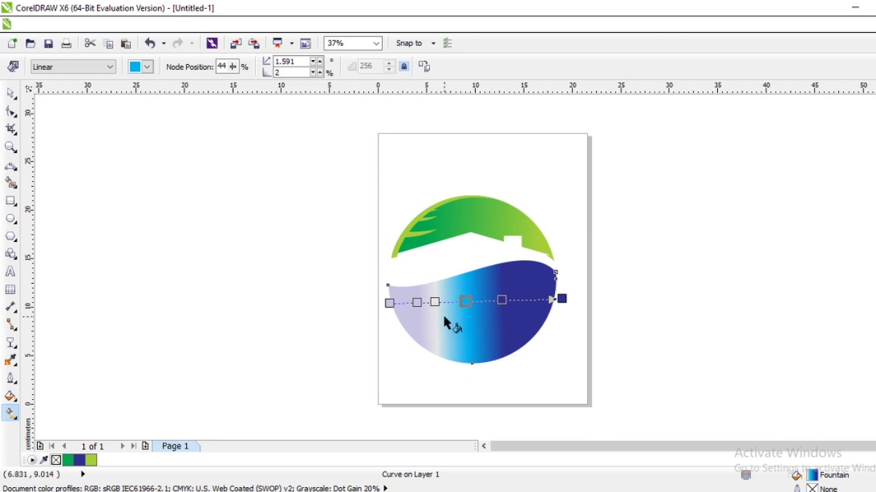
scroll(445, 323, "up", 1)
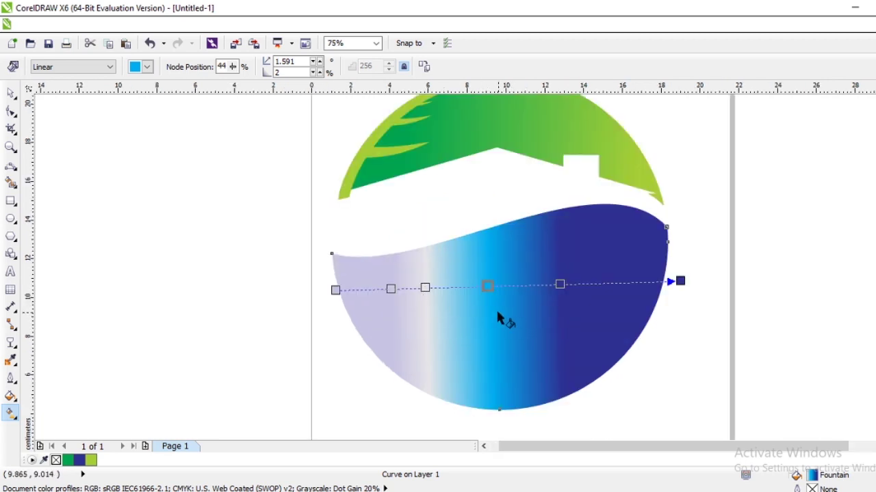
double_click(425, 288)
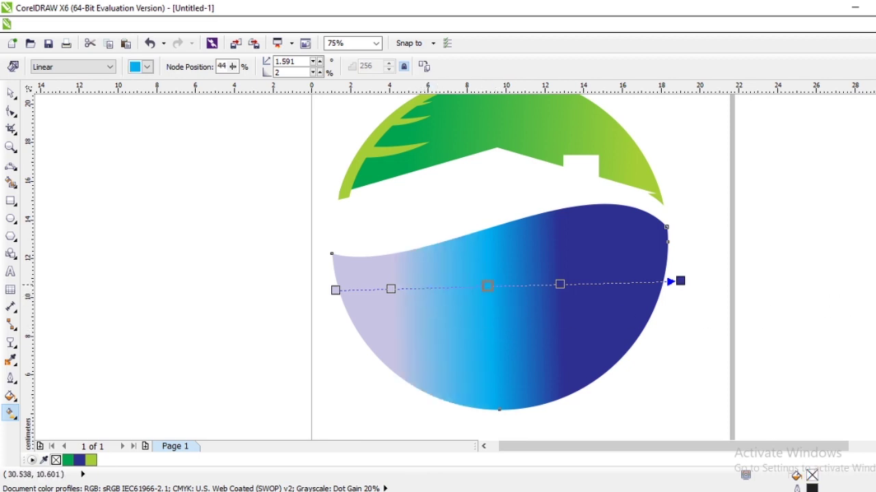
double_click(488, 288)
scroll(546, 311, "down", 1)
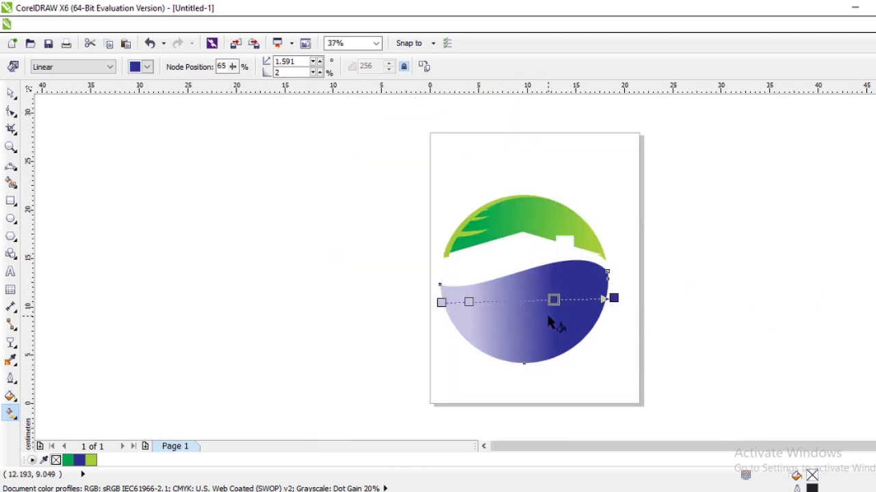
left_click(10, 93)
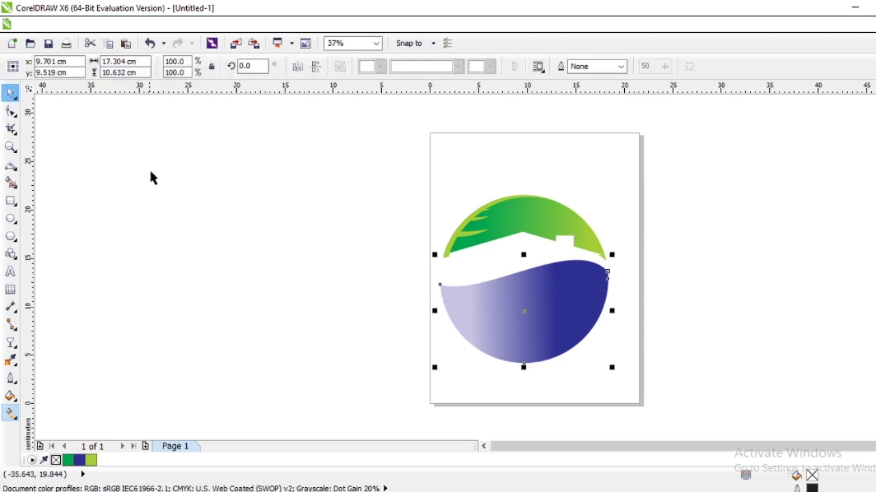
left_click(173, 197)
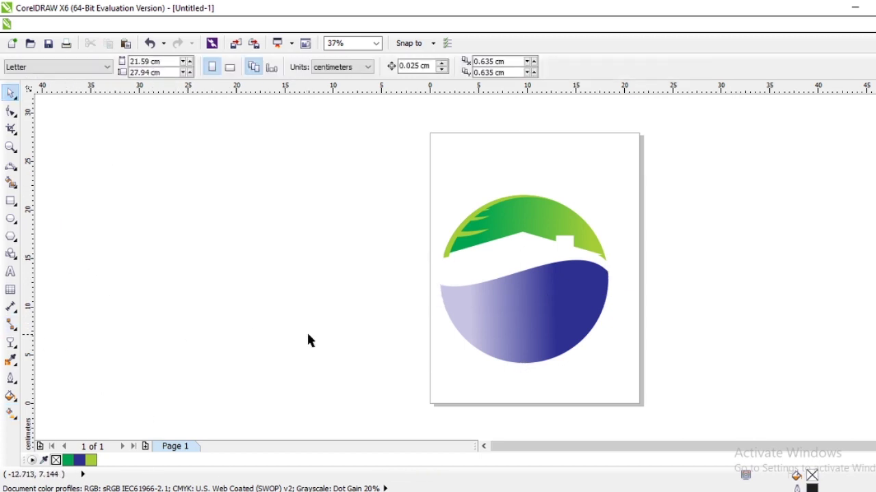
left_click(552, 328)
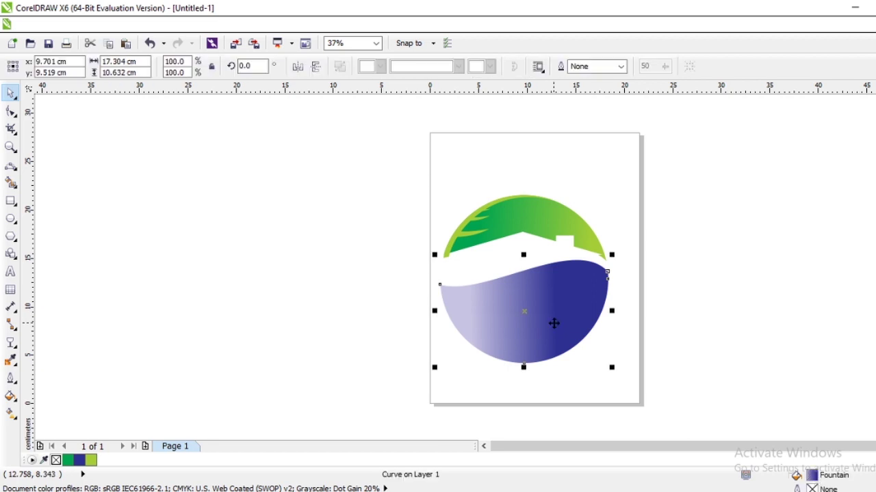
left_click_drag(554, 324, 561, 318)
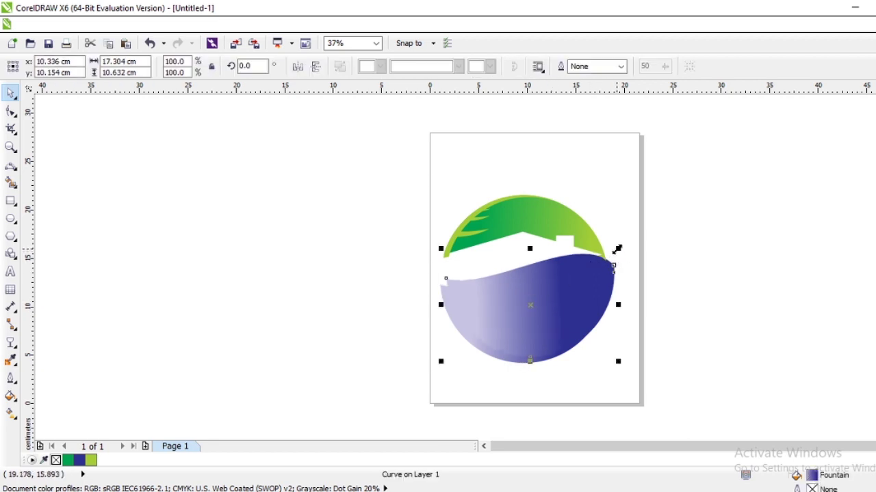
left_click_drag(618, 249, 660, 290)
scroll(661, 290, "up", 2)
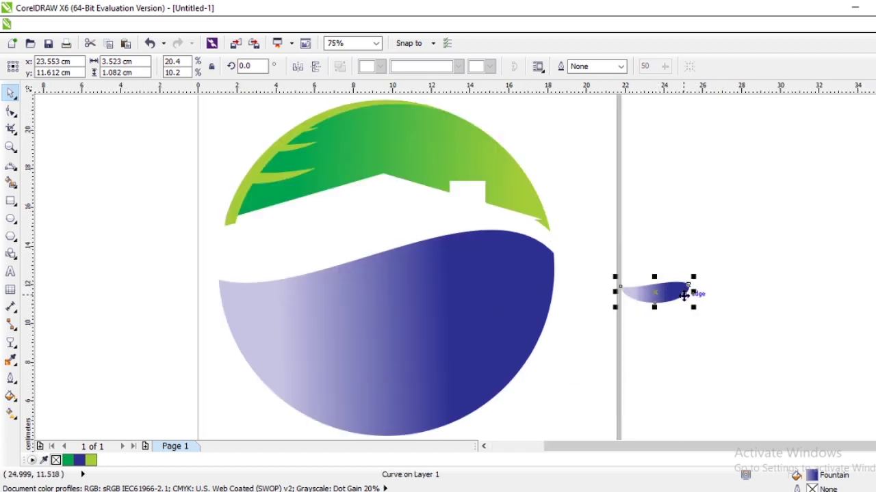
key("Delete")
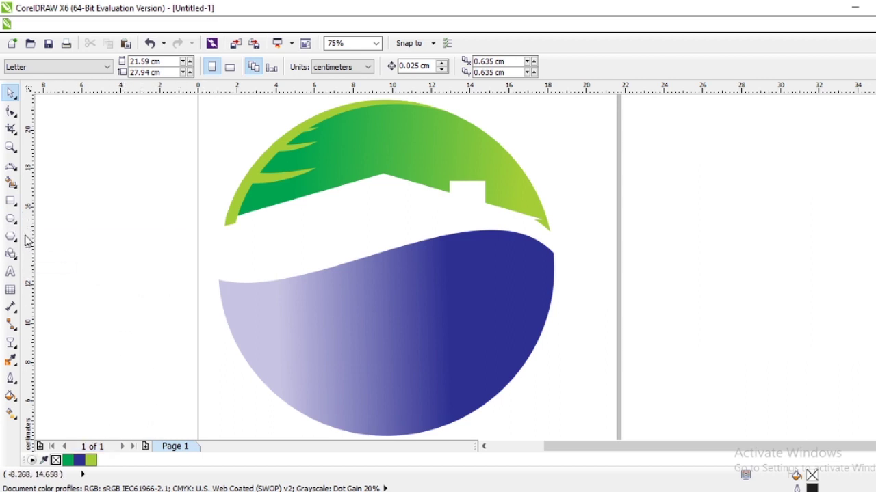
Step: Duplicate the blue wave shape and scale the copy proportionally to about 52%, keeping it inside the right part of the original
left_click(294, 316)
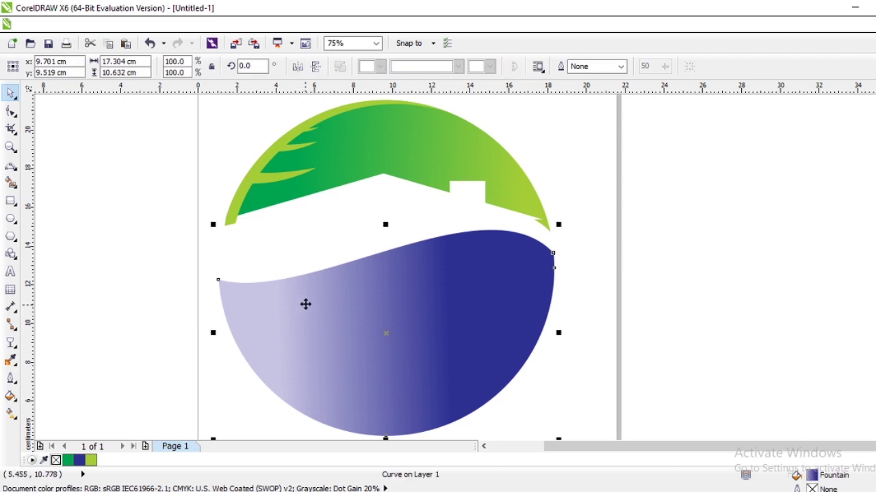
left_click_drag(304, 299, 316, 288)
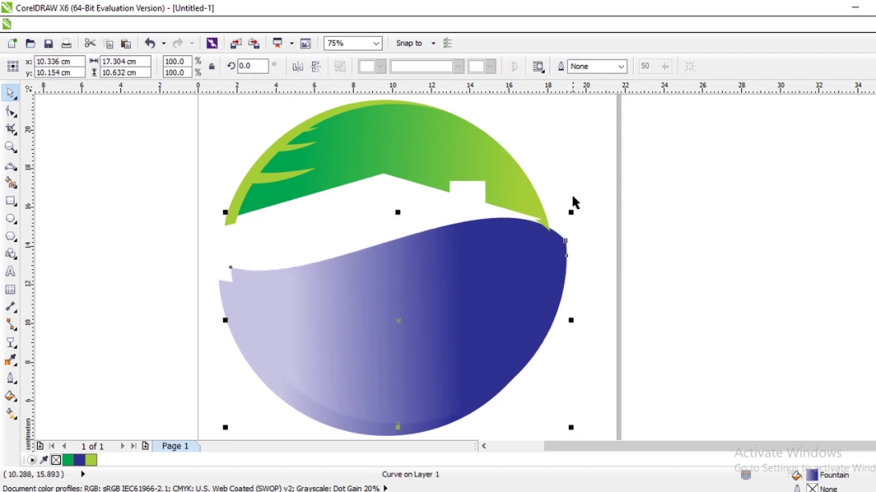
left_click_drag(571, 212, 459, 334)
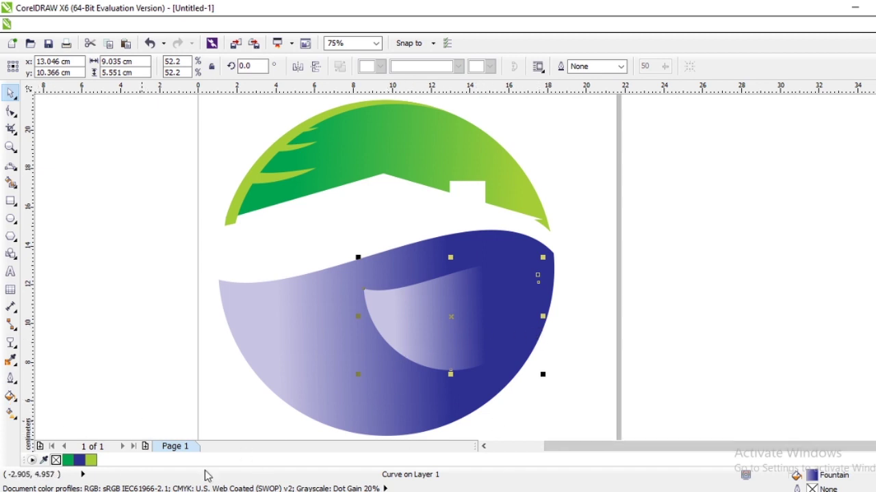
Step: Change the end colour of the small wave copy's gradient to white
left_click(11, 413)
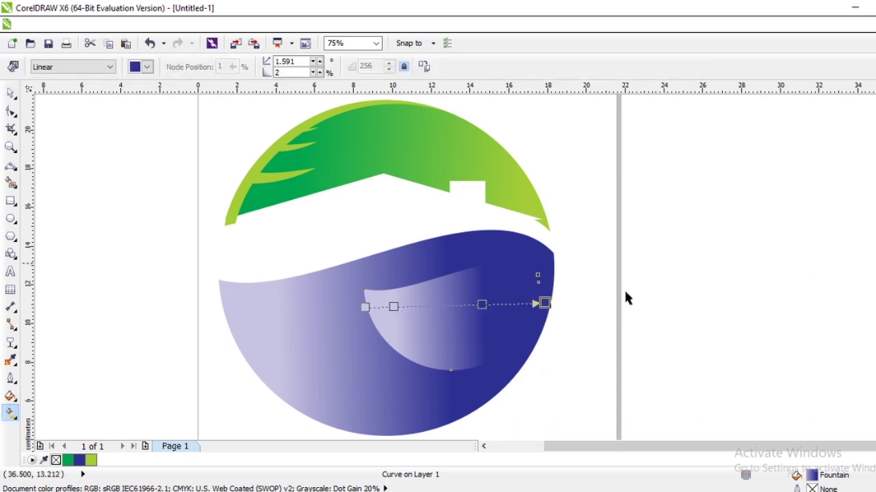
left_click(544, 305)
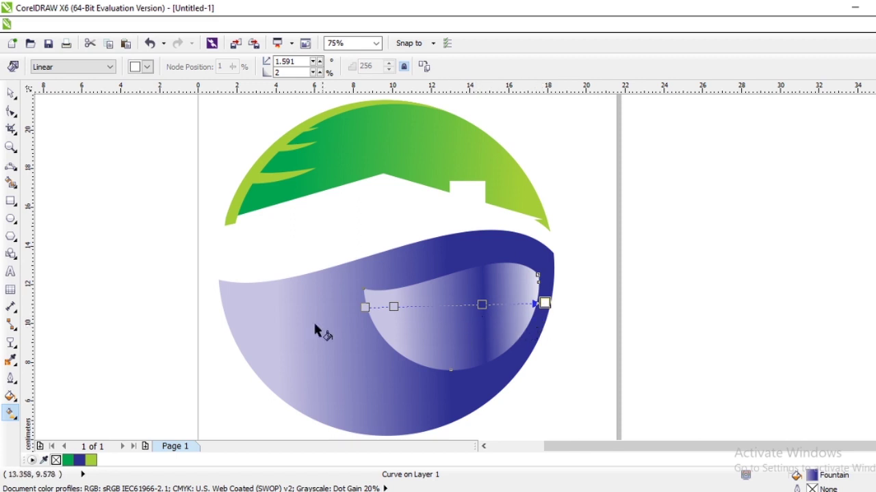
left_click(17, 97)
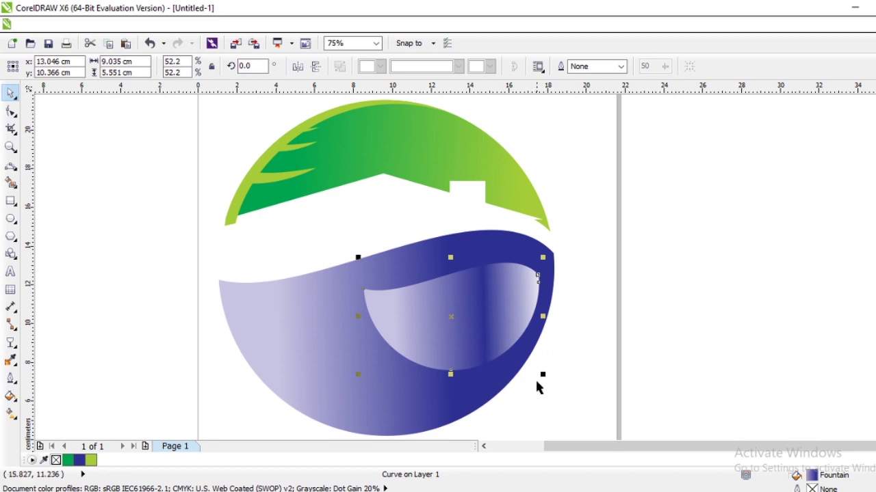
Step: Scale the small wave copy down to about 5.2 × 3.2 cm and place it in the dark upper-right area of the wave
left_click_drag(542, 378, 464, 348)
left_click_drag(420, 295, 479, 296)
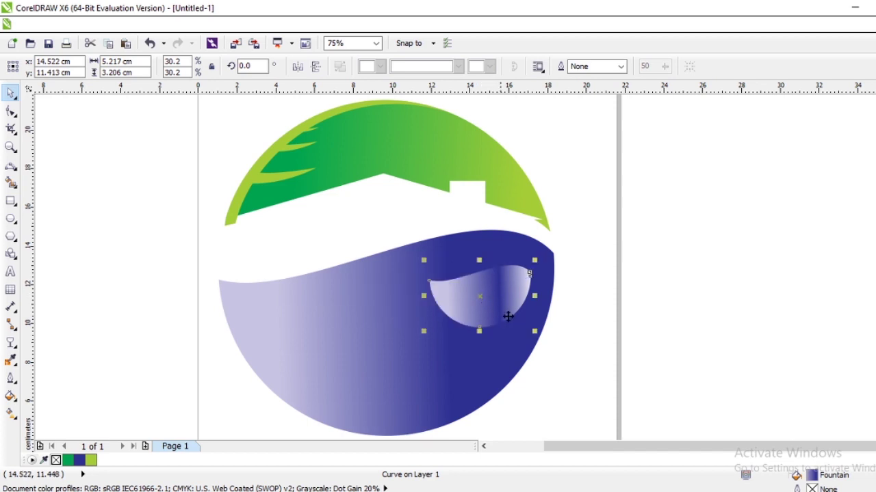
left_click(658, 334)
left_click(484, 299)
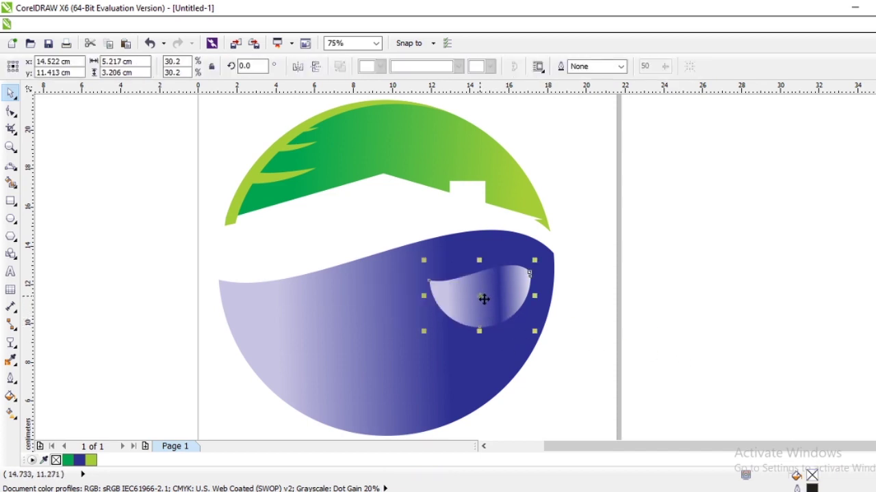
Step: Remove the dark blue stop from the small copy's gradient, leaving pale lavender fading to white
left_click(11, 413)
scroll(524, 287, "up", 2)
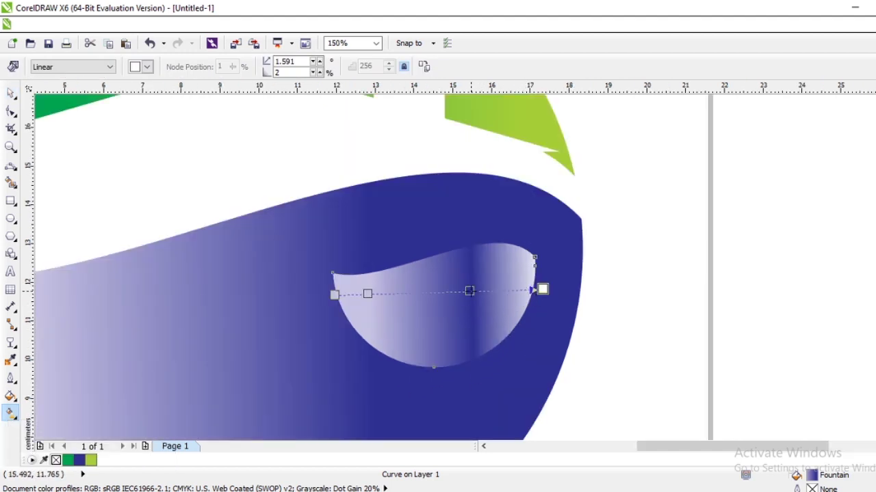
left_click(470, 292)
key("Delete")
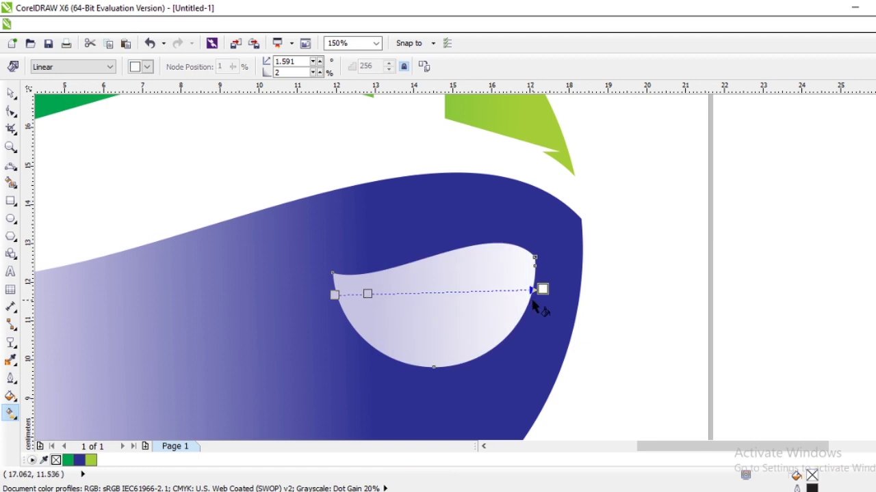
scroll(532, 301, "down", 1)
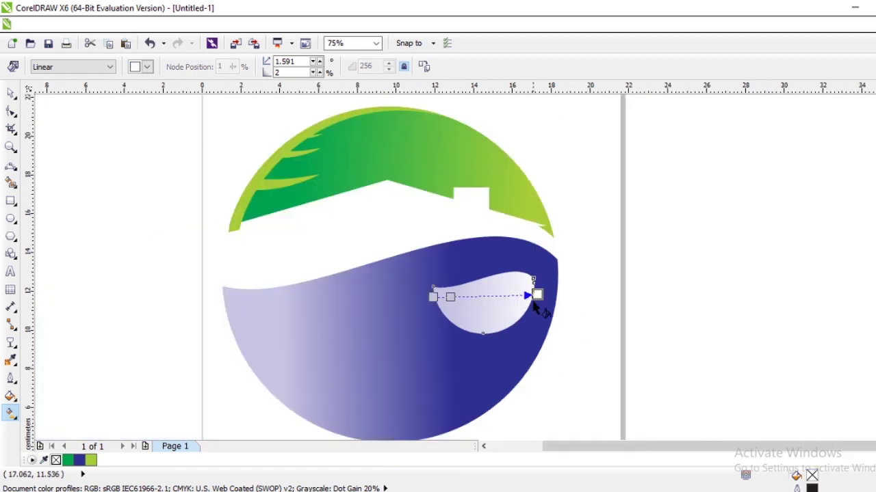
Step: Flatten the highlight shape to a height of about 1.6 cm and rotate it to about 27.8°
left_click(12, 95)
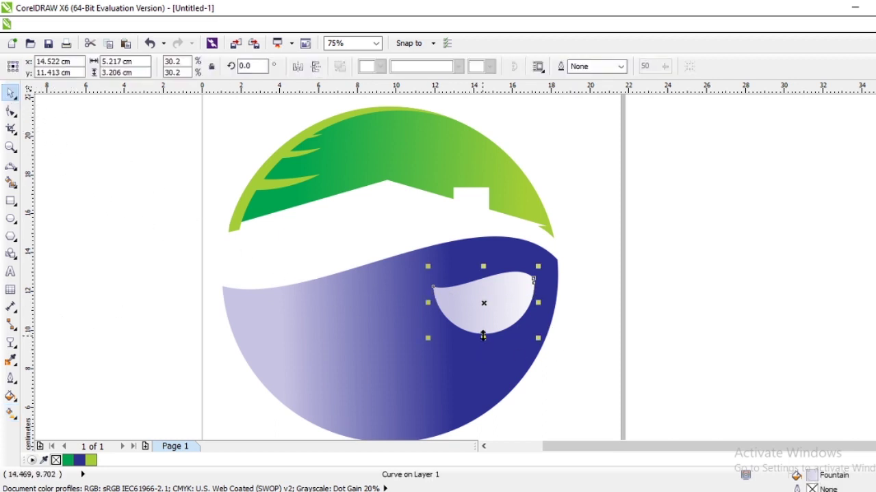
left_click_drag(483, 337, 483, 307)
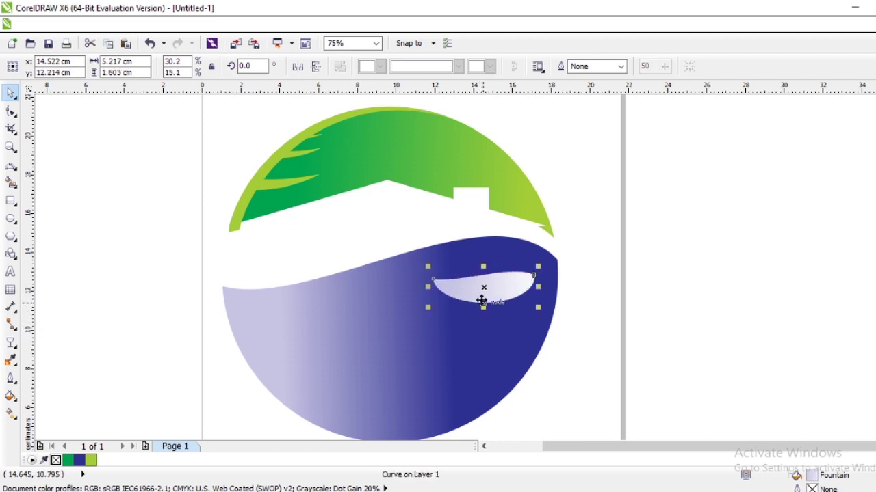
left_click(483, 291)
left_click_drag(427, 310, 448, 329)
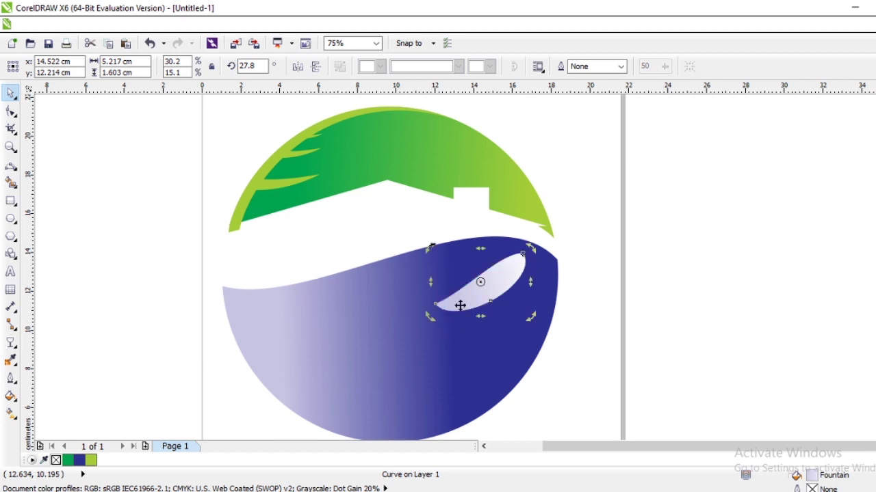
Step: Rotate the highlight to about 57.8° and position it near the wave's right edge, centred at about X 15.6, Y 10.8 cm
left_click_drag(481, 290, 502, 312)
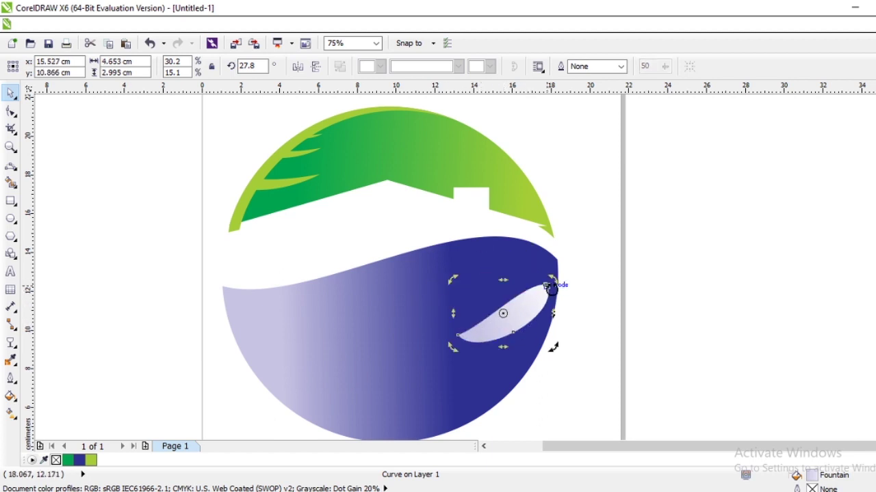
left_click_drag(552, 289, 524, 268)
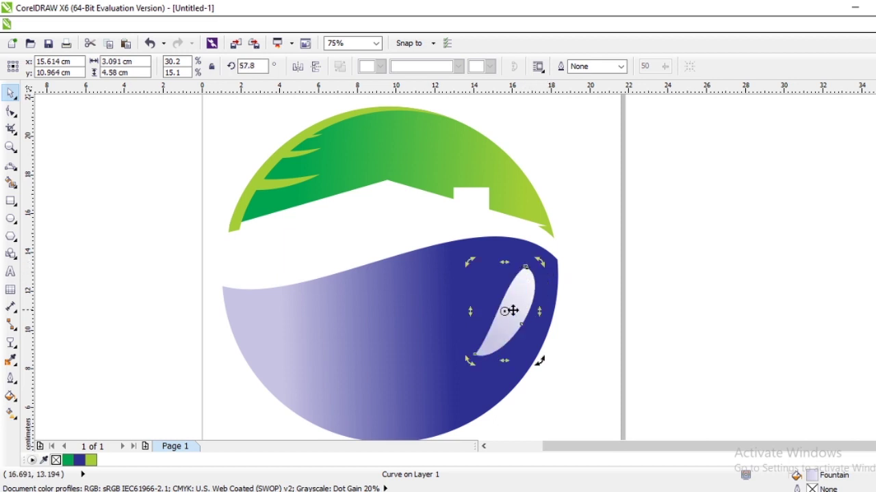
left_click(502, 315)
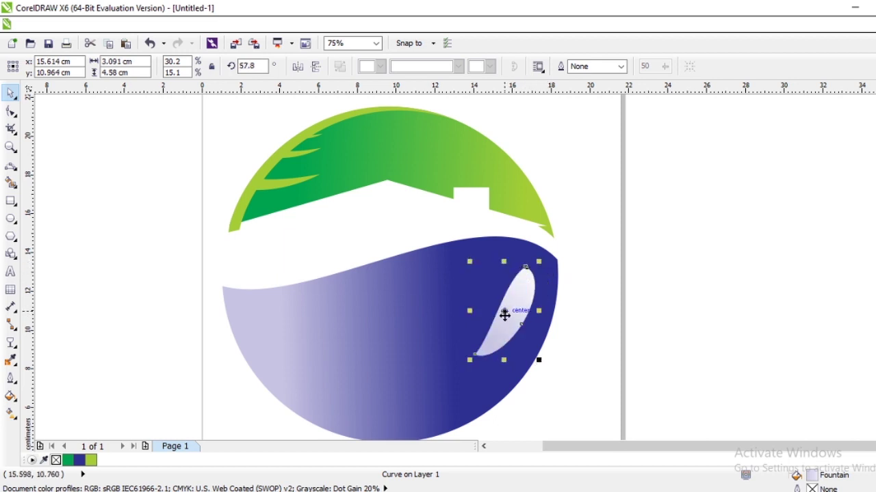
left_click_drag(504, 315, 509, 318)
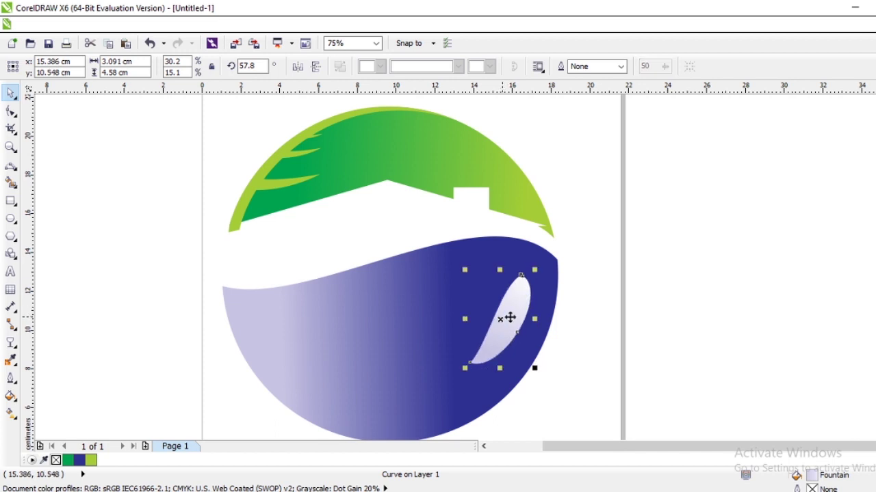
scroll(517, 333, "up", 2)
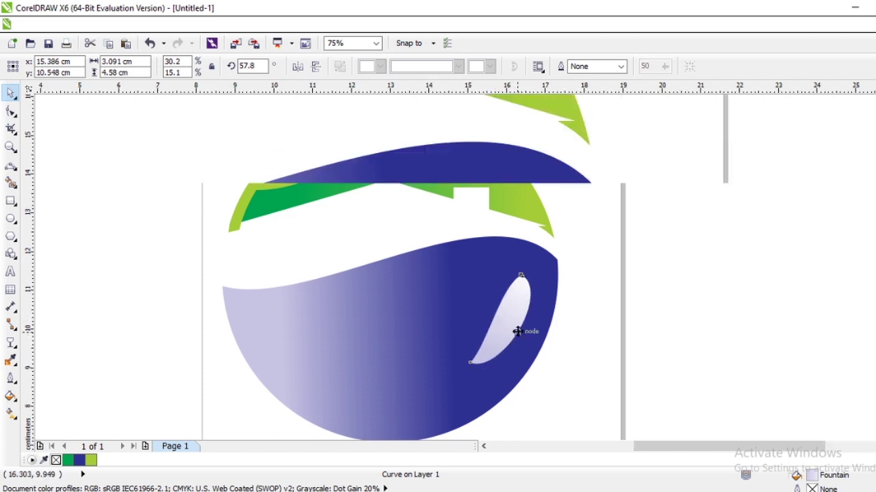
left_click_drag(483, 309, 490, 299)
scroll(531, 314, "down", 2)
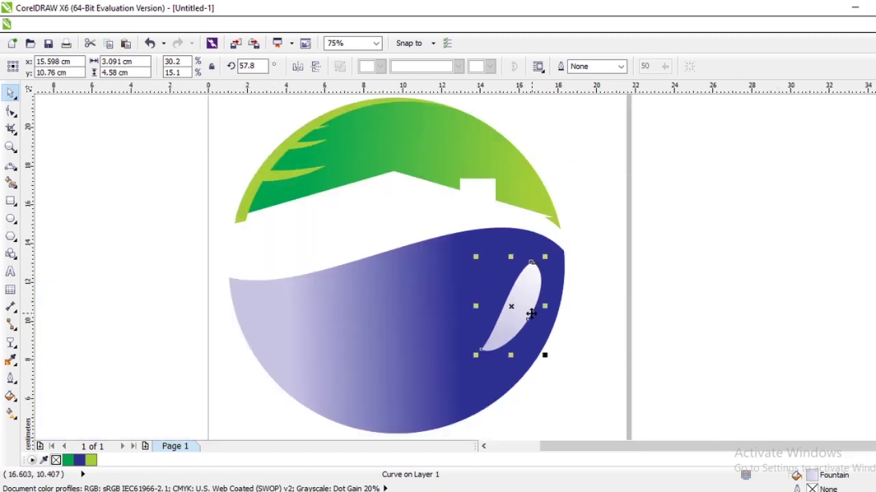
Step: Apply a linear transparency to the highlight so it stays opaque at the upper tip and fades out at the lower tip
left_click(636, 354)
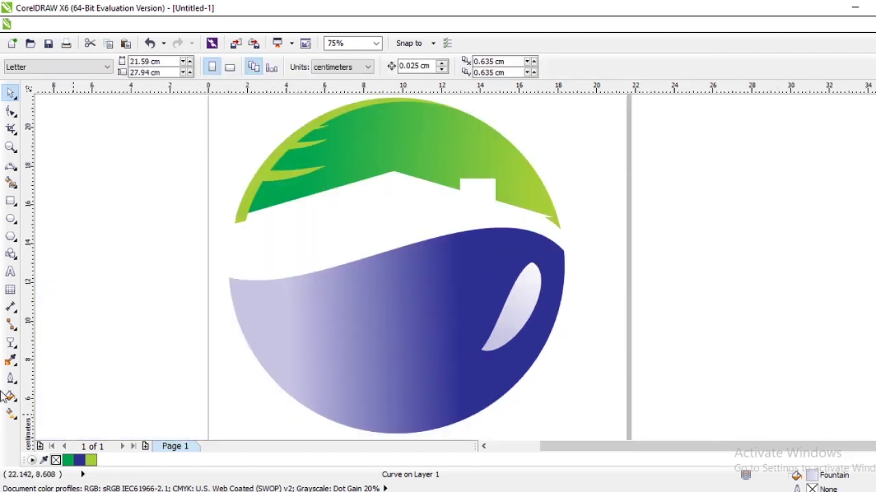
left_click(11, 342)
left_click(491, 352)
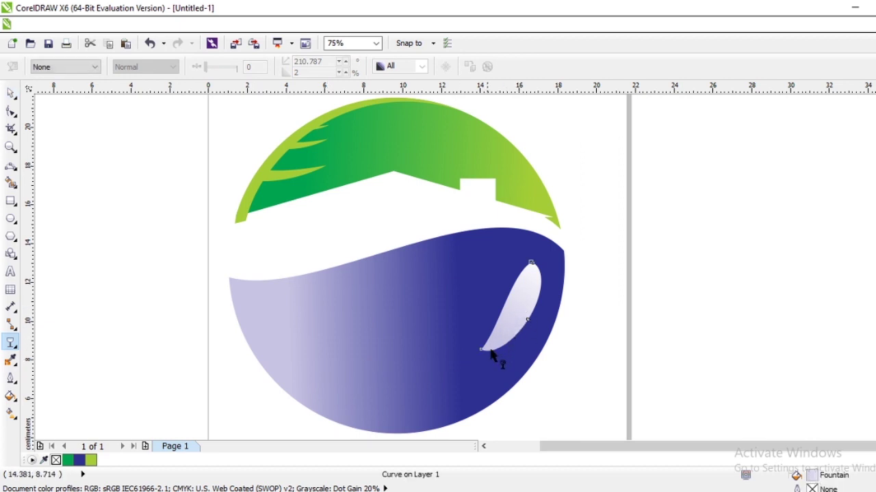
left_click_drag(477, 369, 508, 314)
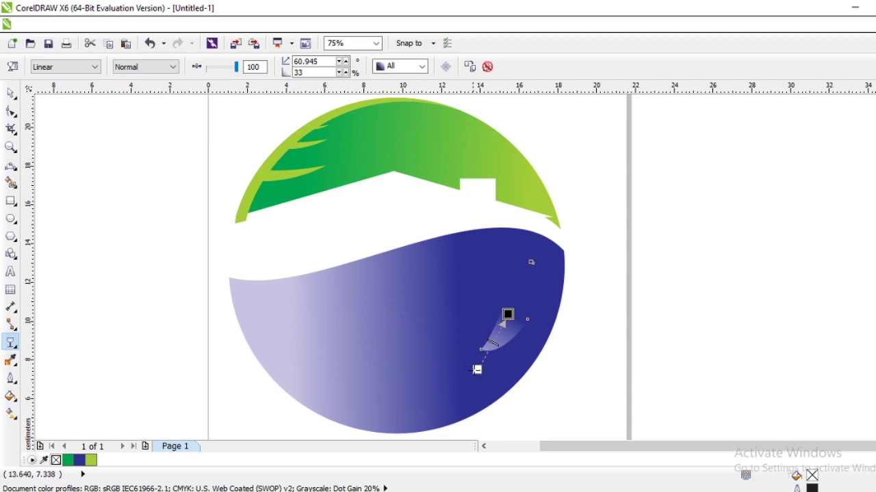
left_click_drag(477, 369, 533, 252)
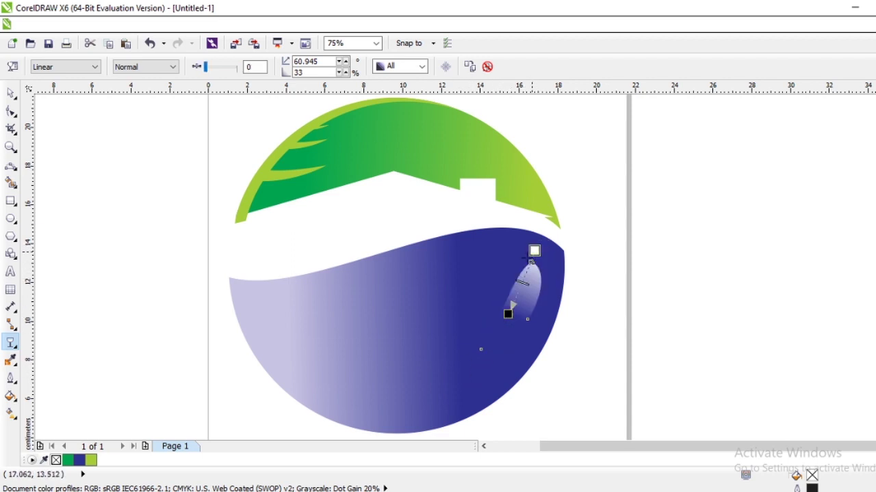
left_click_drag(508, 314, 481, 350)
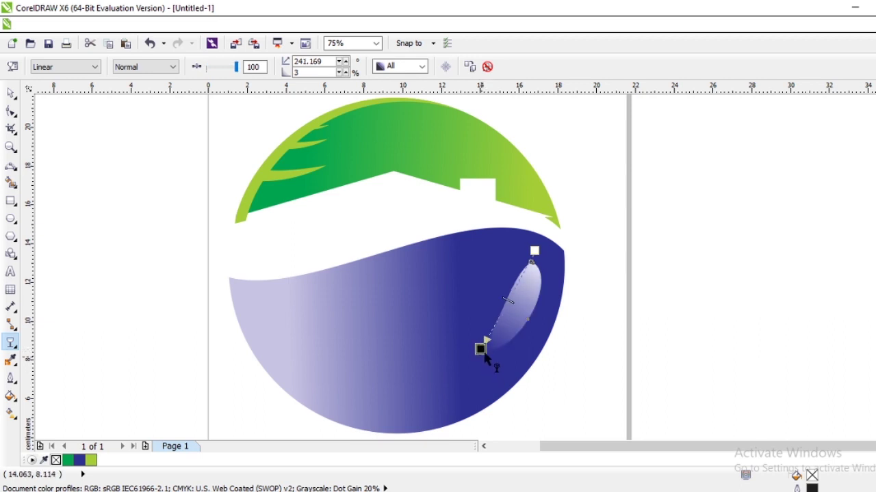
Step: Redraw the highlight's transparency from just beyond its upper tip and end the fade slightly short of its lower tip
left_click_drag(479, 348, 477, 349)
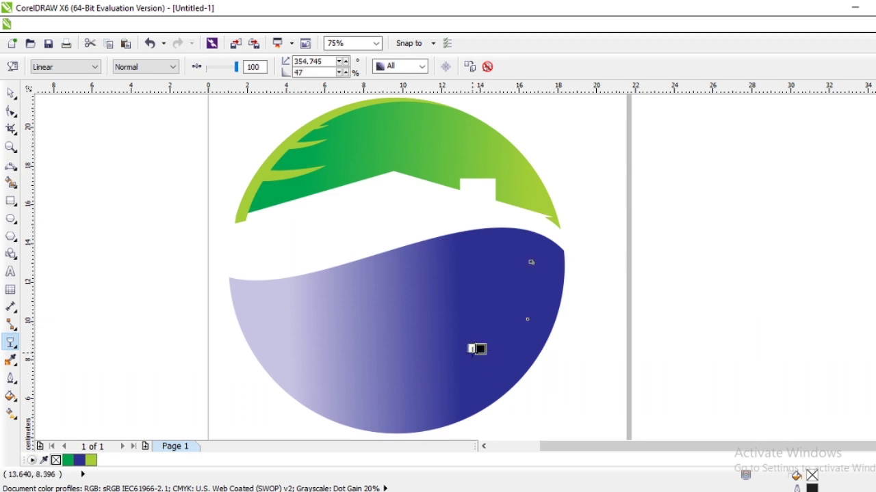
left_click_drag(541, 255, 480, 349)
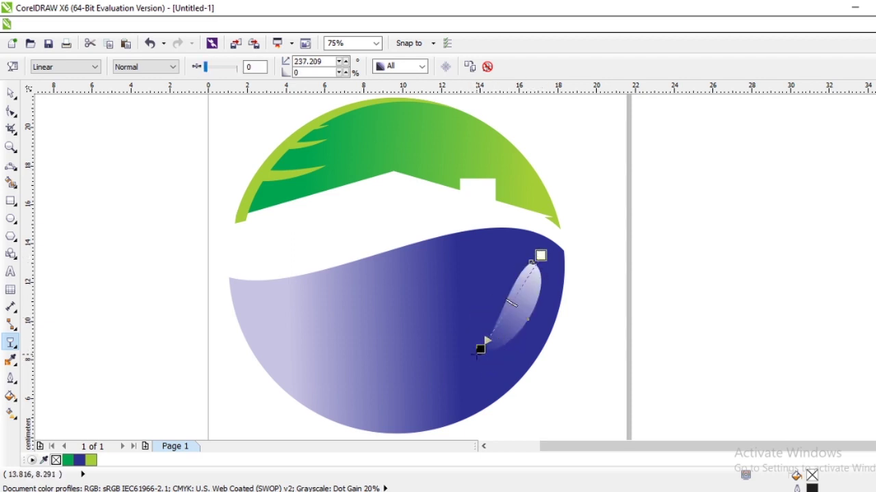
left_click(480, 350)
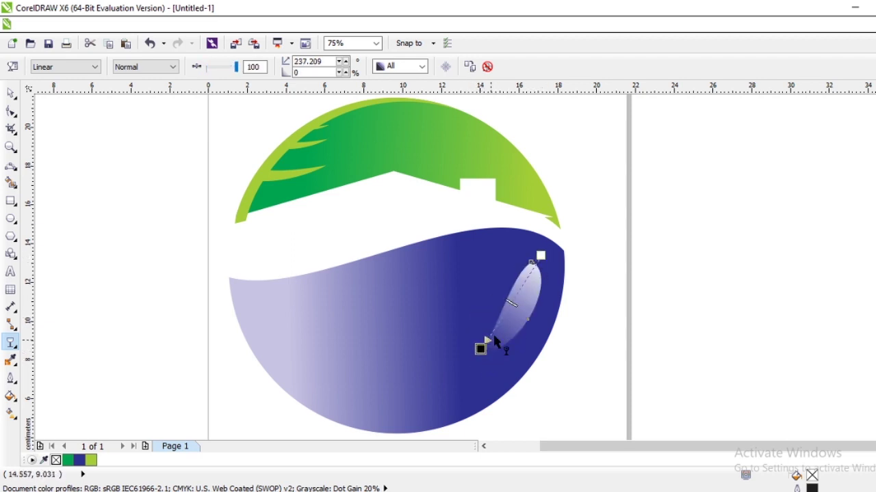
left_click_drag(480, 349, 498, 335)
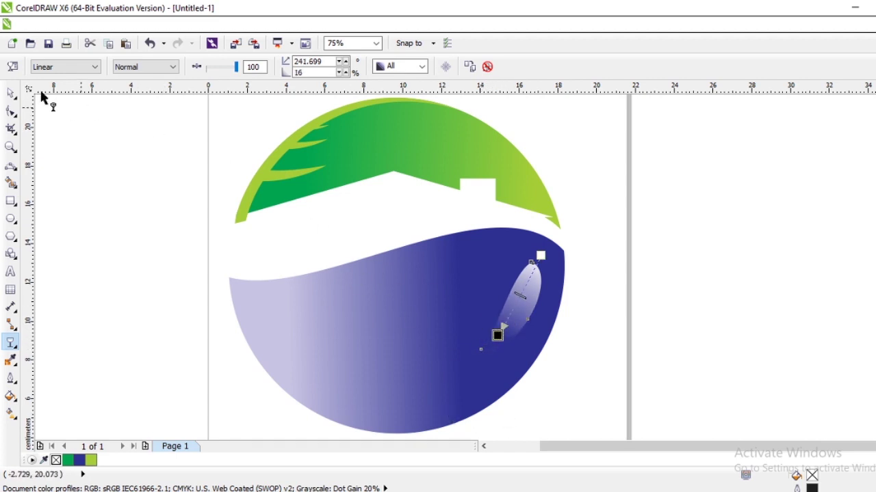
left_click(10, 92)
left_click(47, 151)
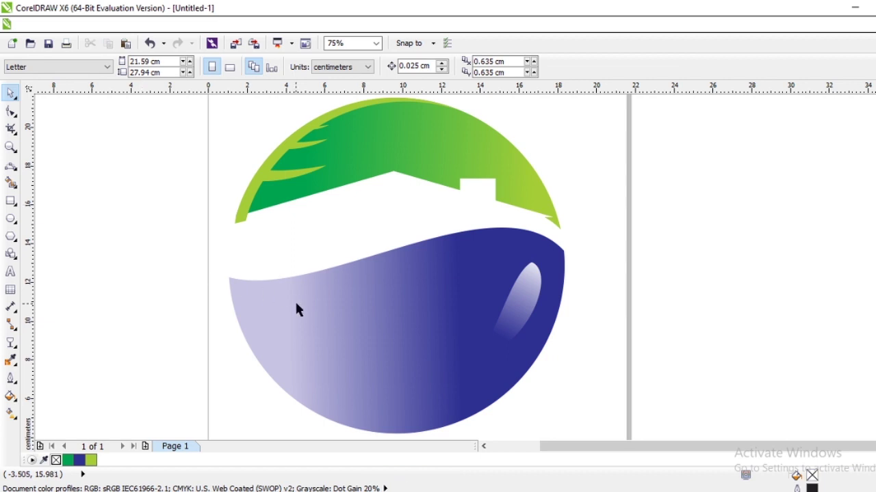
Step: Stretch the highlight toward the wave's centre to a width of about 4.07 cm, keeping its outer side fixed
scroll(483, 311, "down", 2)
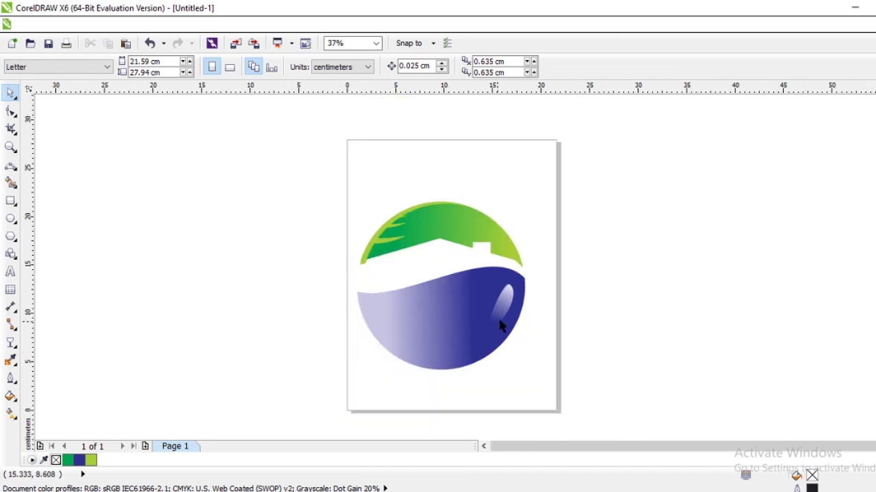
scroll(541, 318, "up", 2)
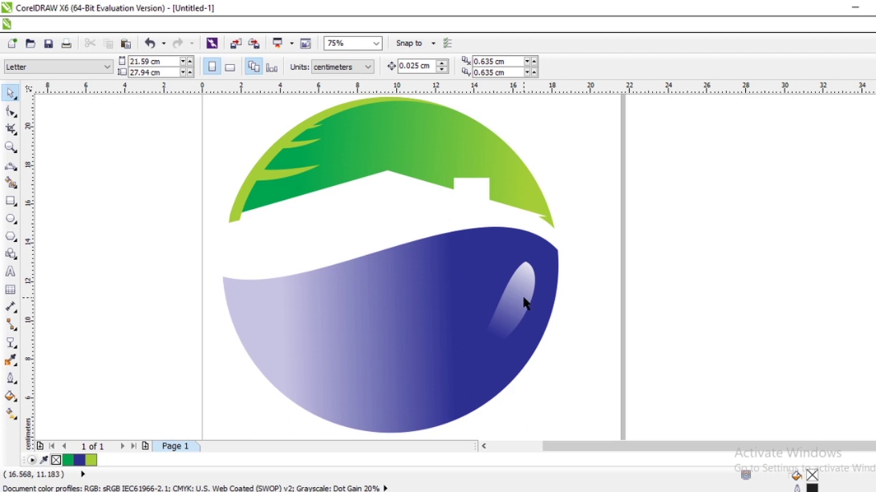
scroll(523, 304, "down", 2)
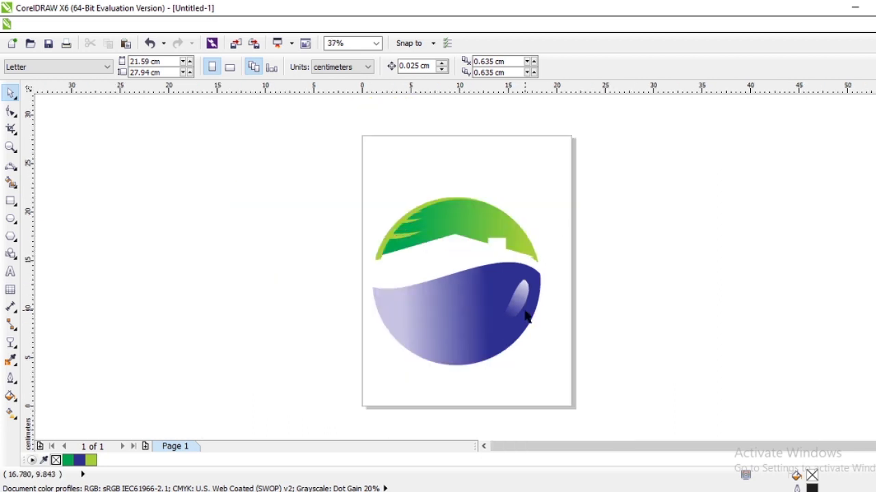
scroll(527, 316, "down", 1)
scroll(534, 308, "up", 2)
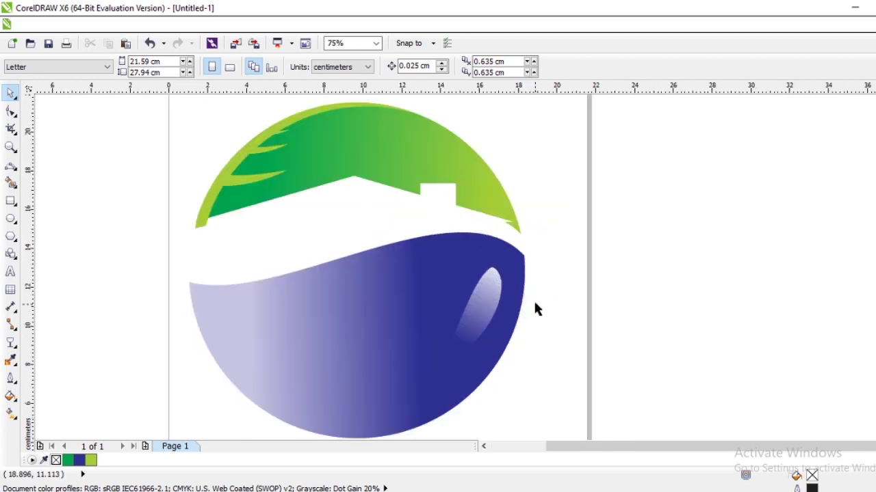
left_click(484, 307)
left_click(484, 304)
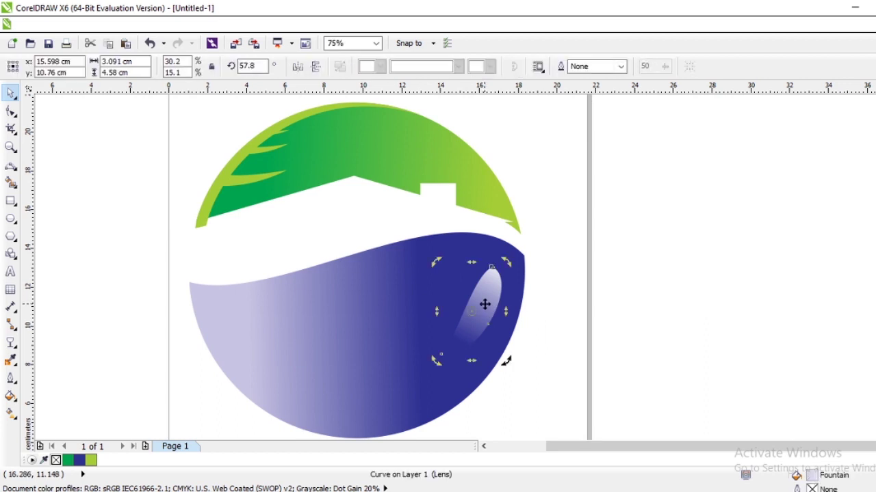
left_click(475, 310)
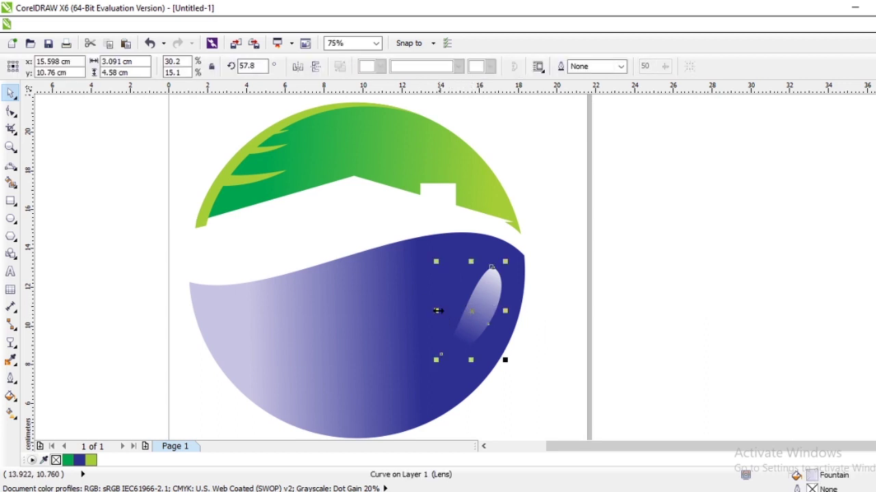
left_click_drag(437, 311, 417, 309)
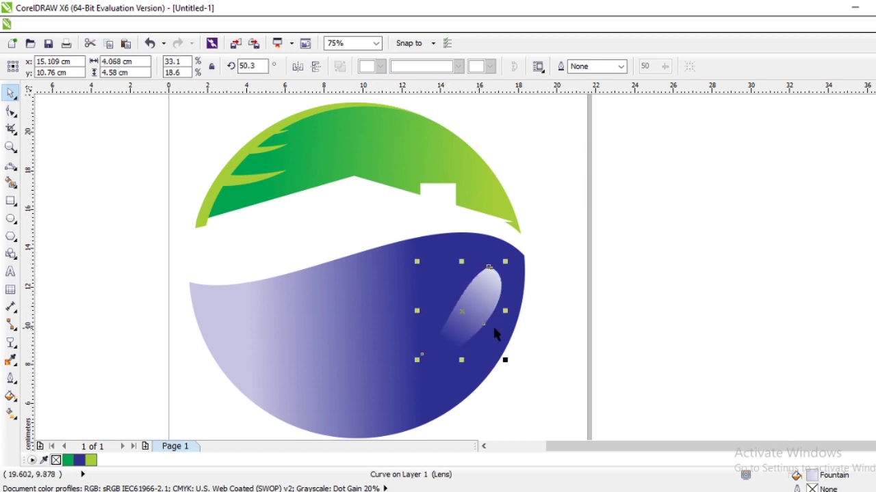
Step: Extend the transparent end of the highlight's fade to just beyond its lower tip
left_click(11, 342)
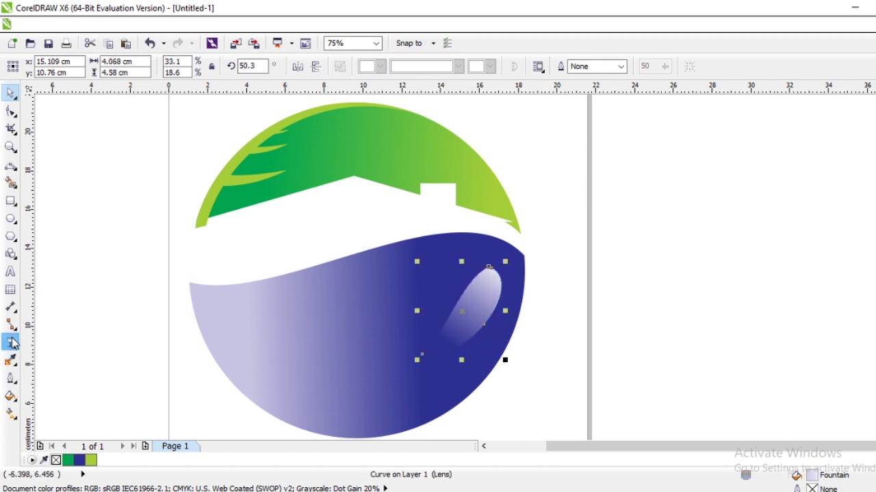
left_click_drag(444, 339, 419, 371)
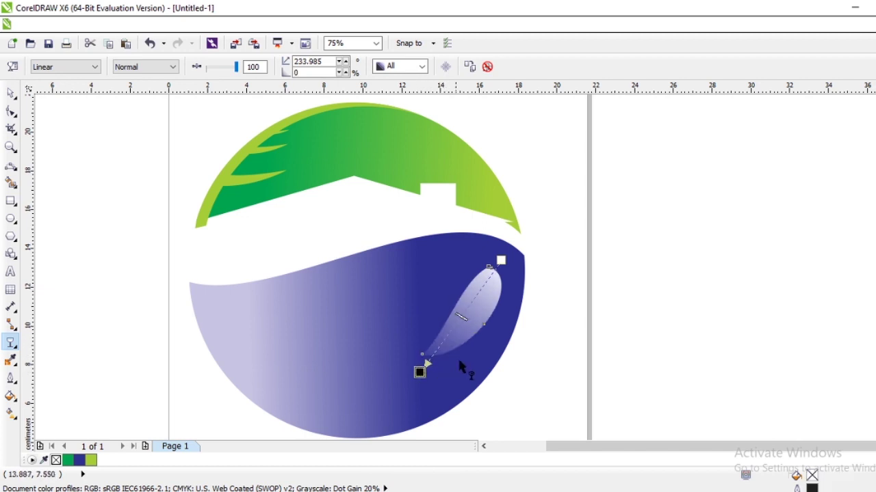
scroll(444, 359, "down", 2)
left_click(272, 256)
scroll(294, 267, "down", 2)
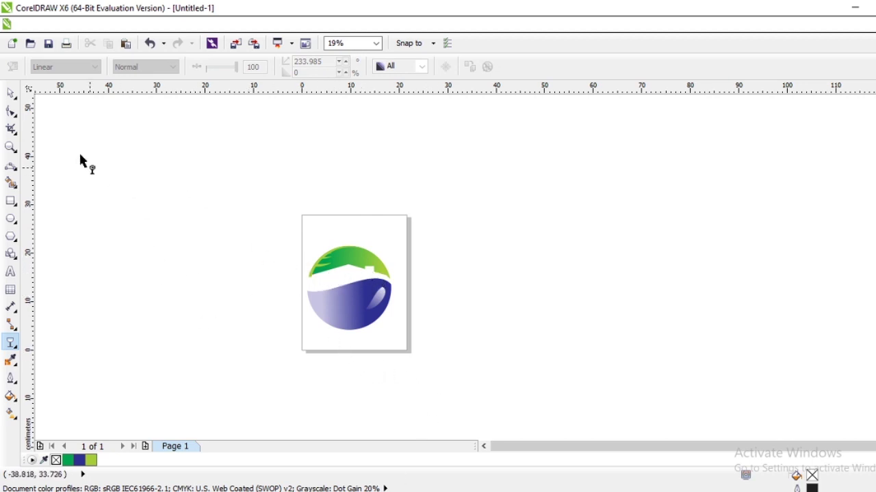
Step: Group all the objects of the round logo into one
left_click(11, 92)
left_click_drag(263, 223, 452, 360)
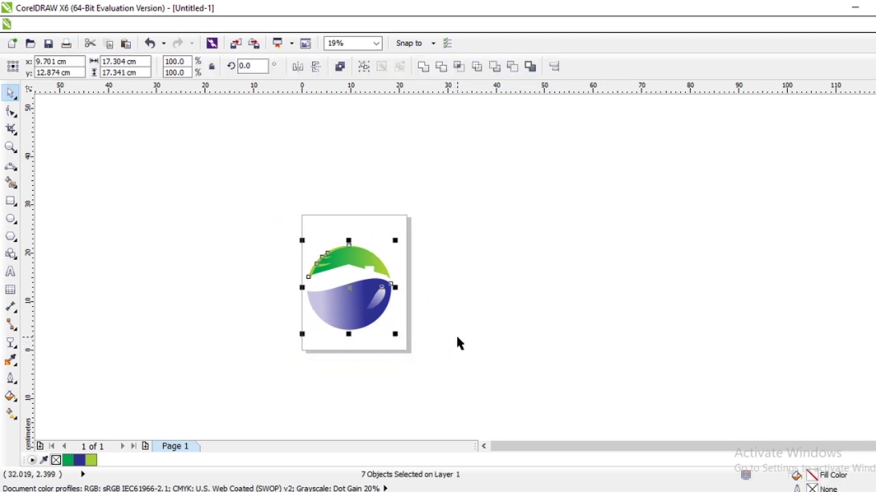
key("ctrl+g")
scroll(373, 313, "up", 2)
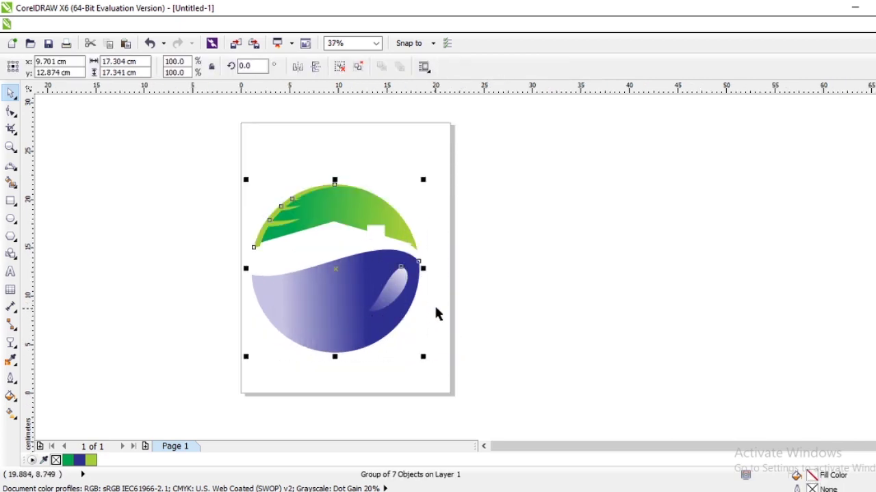
left_click(455, 309)
scroll(370, 356, "down", 2)
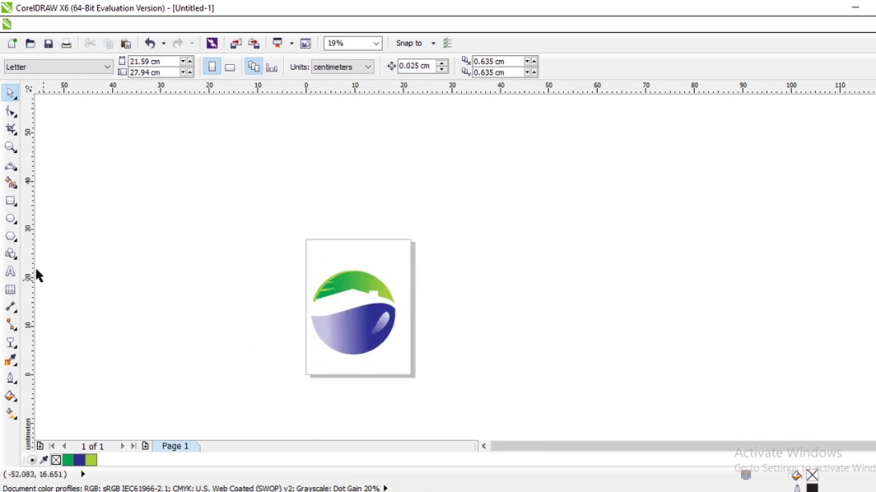
Step: Draw a rectangle about 21.9 × 7.5 cm across the upper part of the page and fill it with cyan
left_click(10, 201)
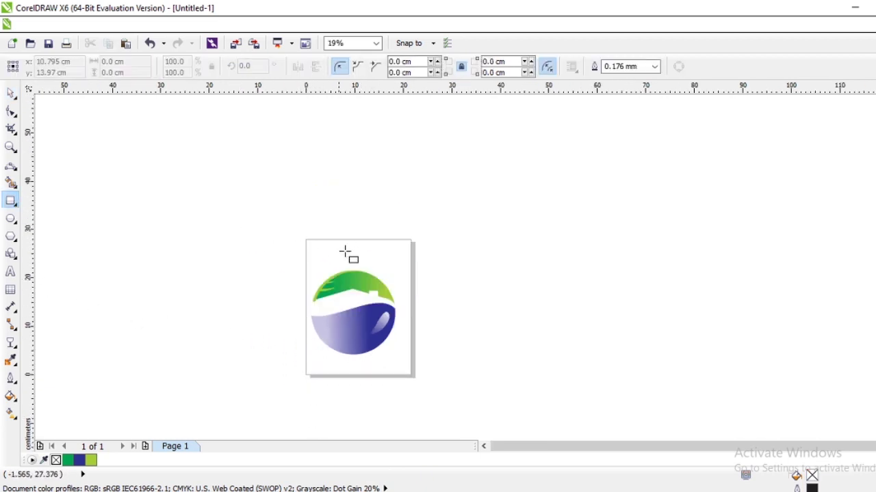
scroll(345, 253, "up", 2)
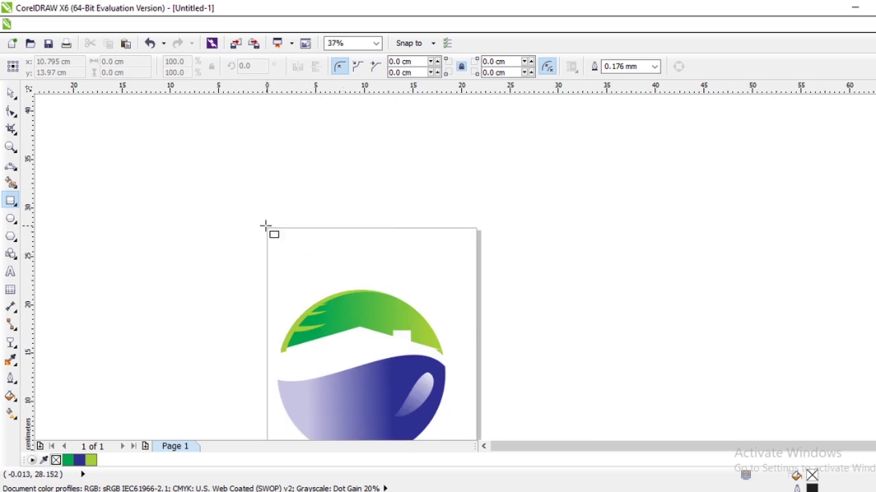
mouse_move(265, 227)
left_mouse_down()
mouse_move(474, 318)
mouse_move(478, 300)
left_mouse_up()
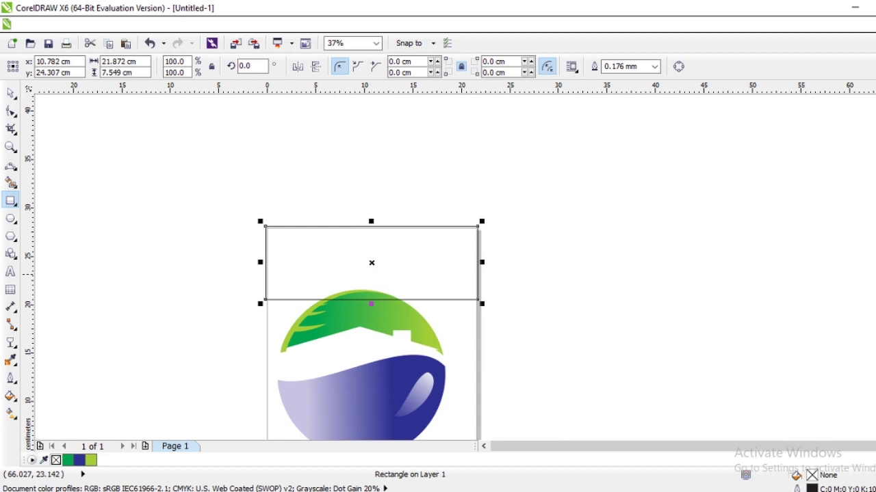
left_click(875, 274)
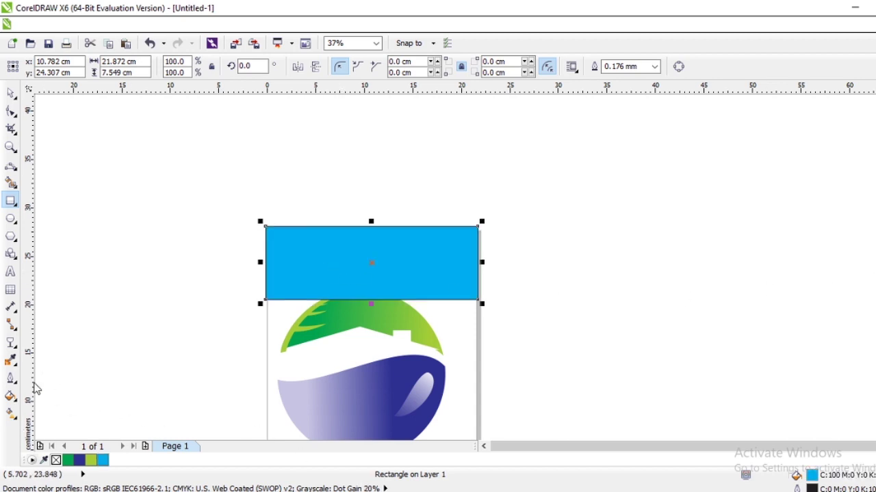
Step: Give the rectangle a linear two-colour fountain fill from cyan to white
left_click(12, 401)
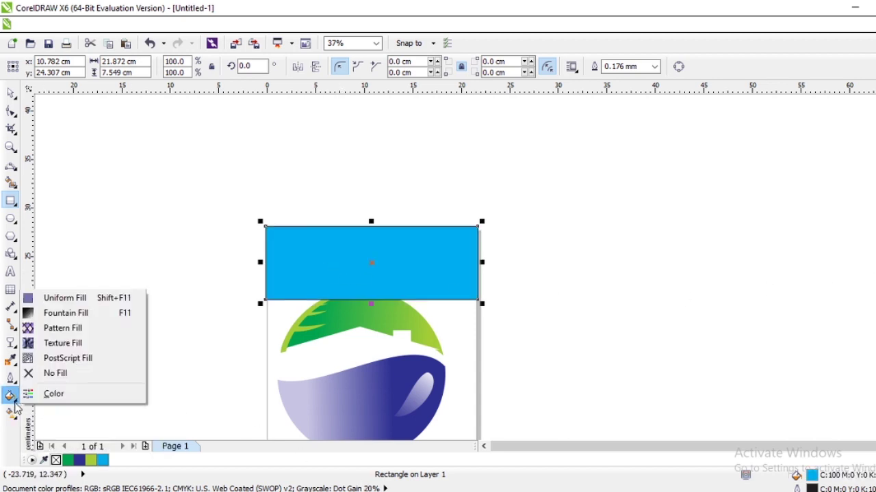
left_click(65, 312)
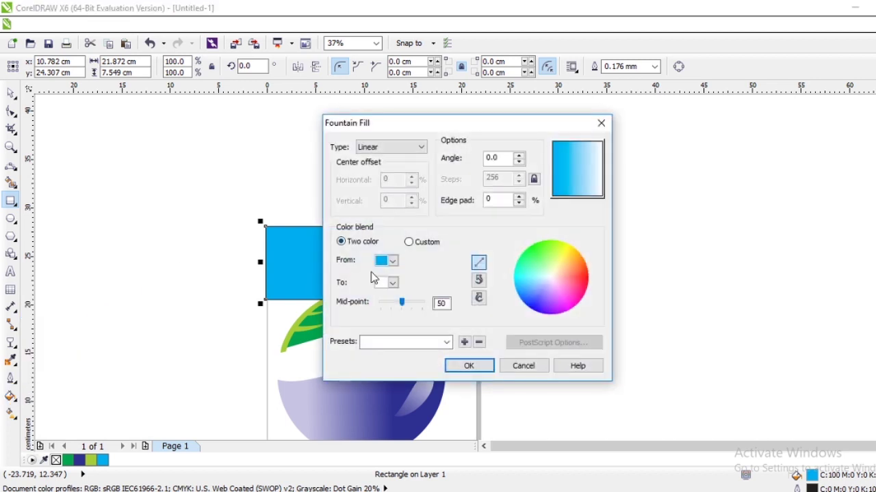
left_click(465, 365)
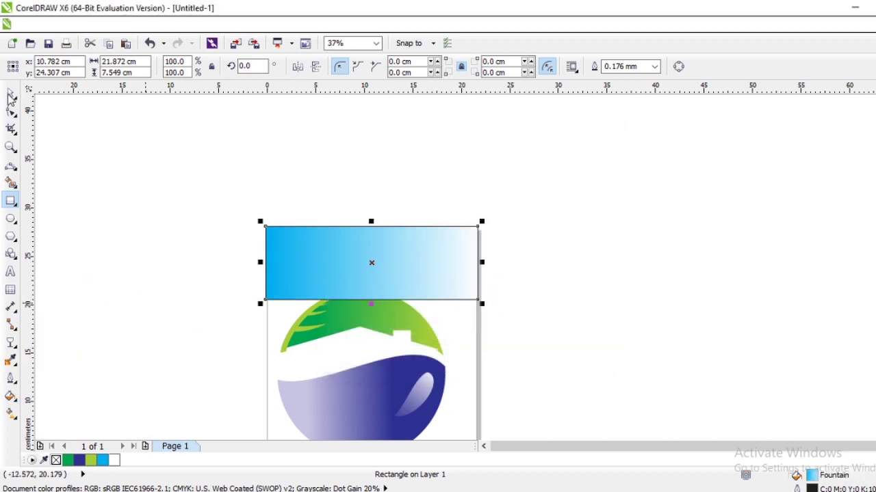
Step: Scale the grouped logo down proportionally to 46.6%, about 8.1 cm across
left_click(11, 94)
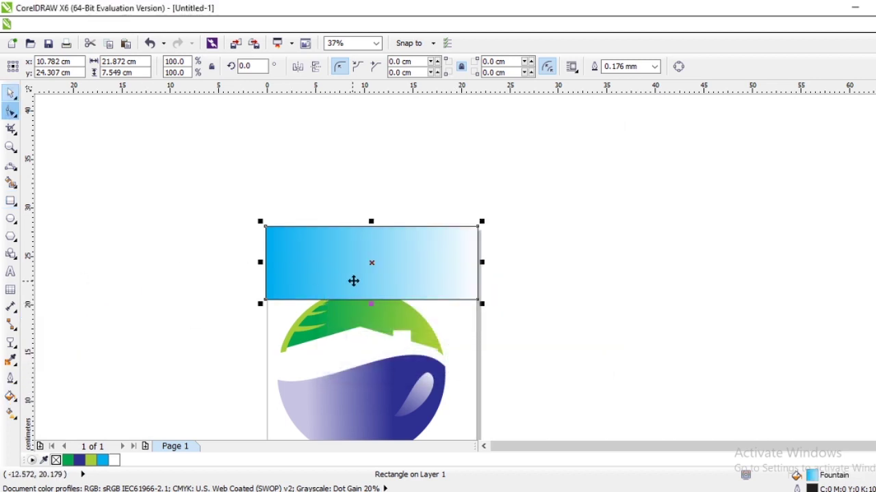
scroll(369, 359, "down", 2)
left_click(370, 370)
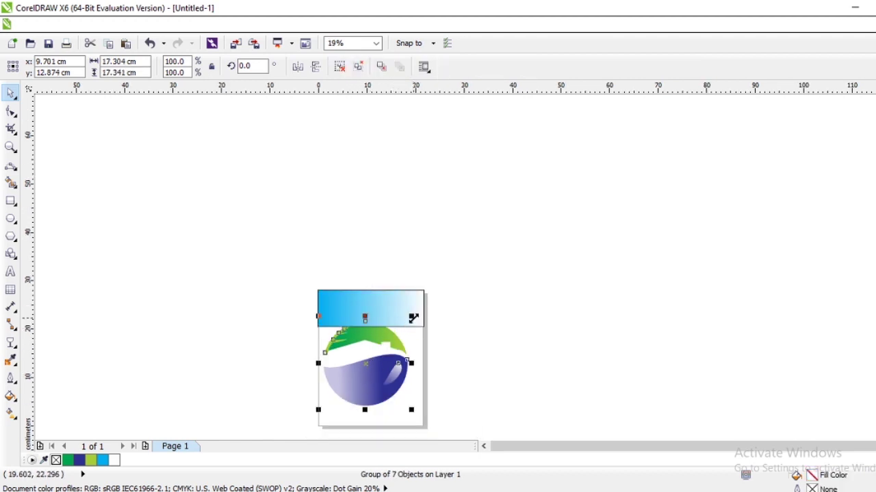
left_click_drag(414, 318, 366, 362)
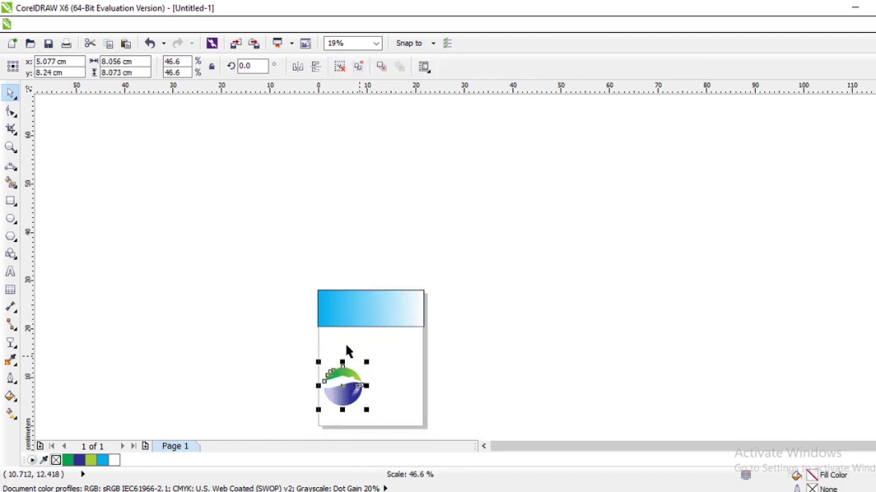
Step: Centre the gradient rectangle and the logo on the page, and select the rectangle alone
left_click_drag(268, 251, 470, 409)
key("p")
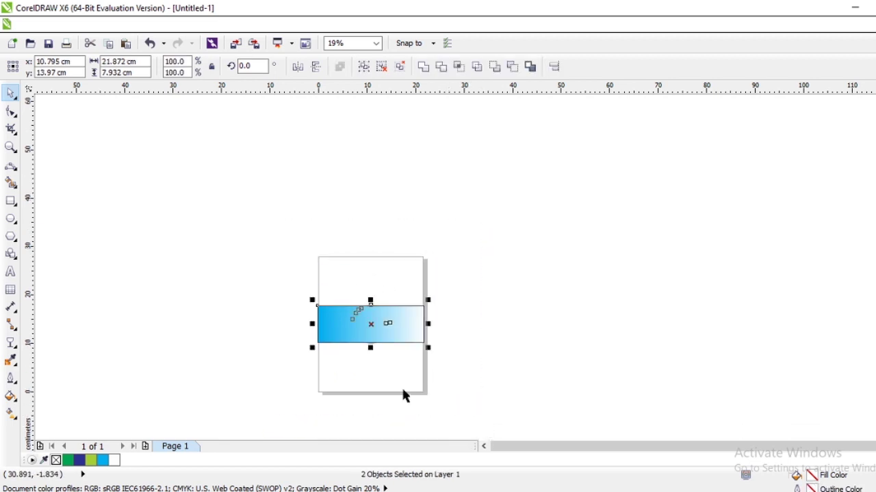
scroll(398, 390, "up", 2)
left_click(437, 354)
left_click(369, 288)
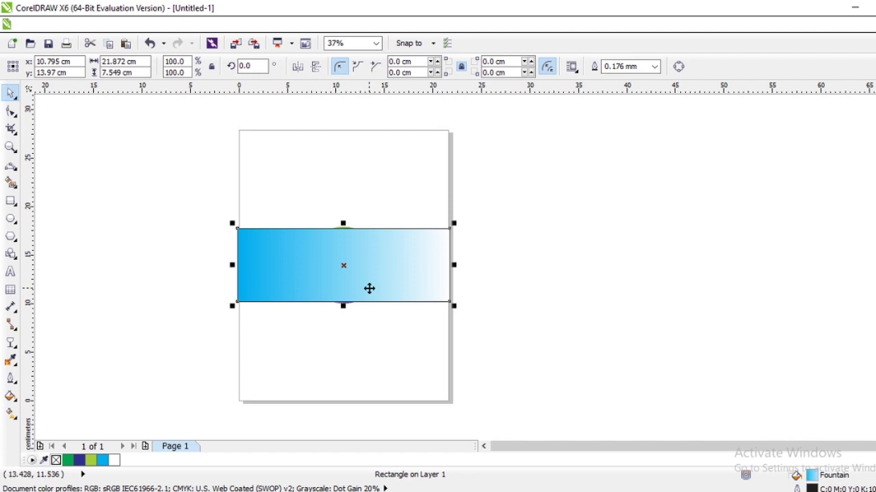
Step: Send the gradient rectangle to the back, behind the logo, and clear the selection
key("shift+Page_Down")
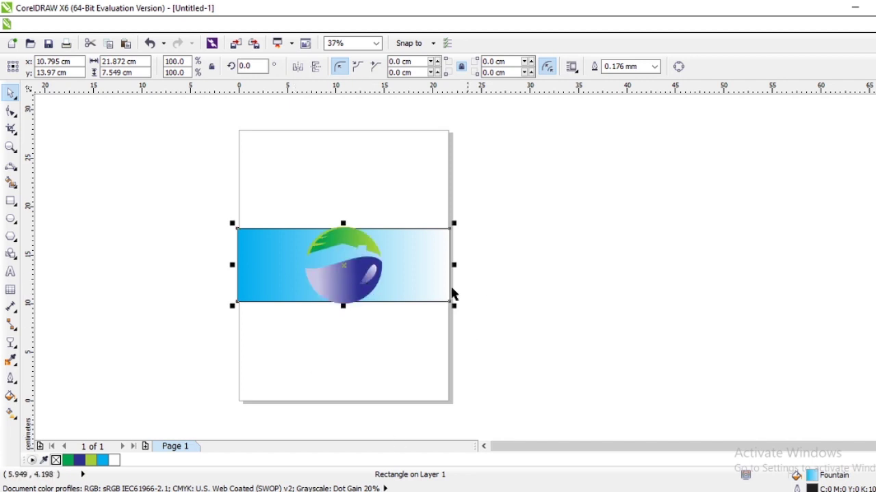
scroll(342, 303, "up", 2)
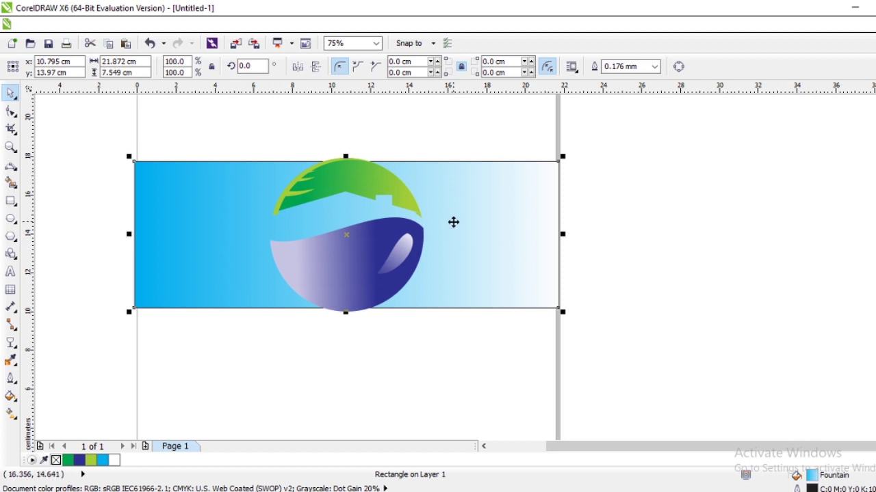
left_click(392, 141)
Step: Scale the grouped logo down proportionally to 25.5%, about 4.4 cm across, and centre it on the page
left_click(357, 247)
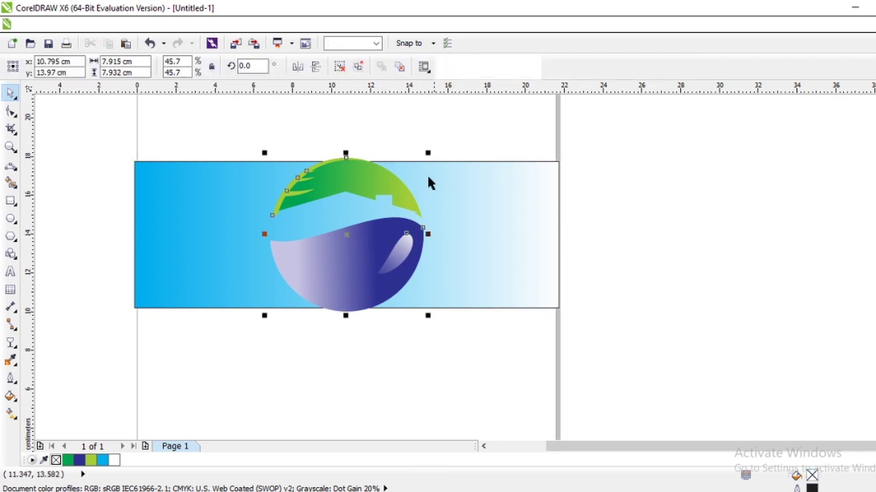
left_click_drag(430, 156, 359, 221)
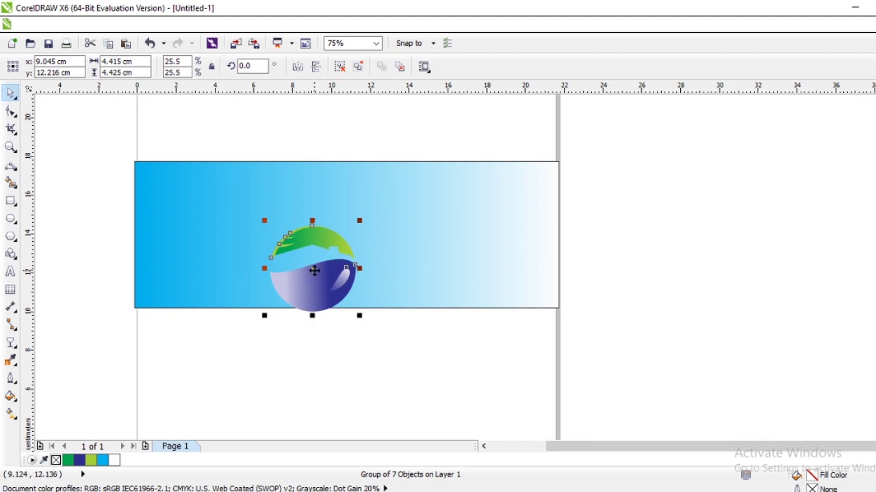
left_click_drag(315, 270, 348, 275)
key("p")
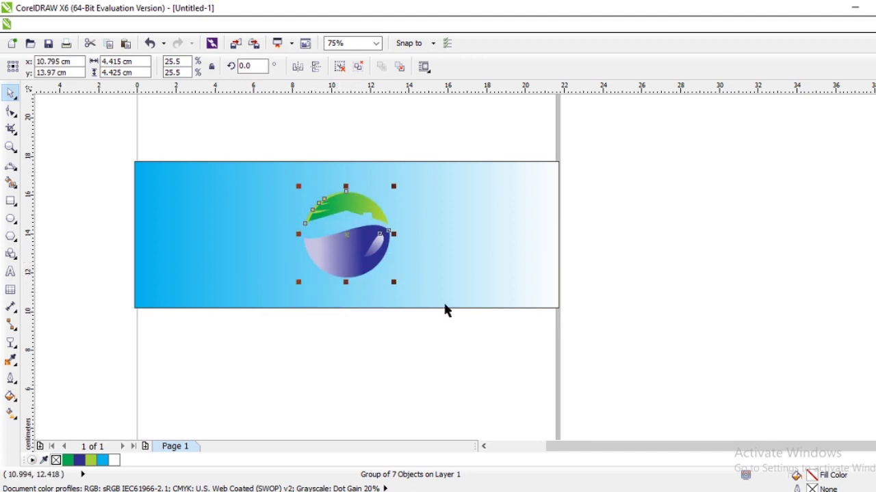
left_click(403, 341)
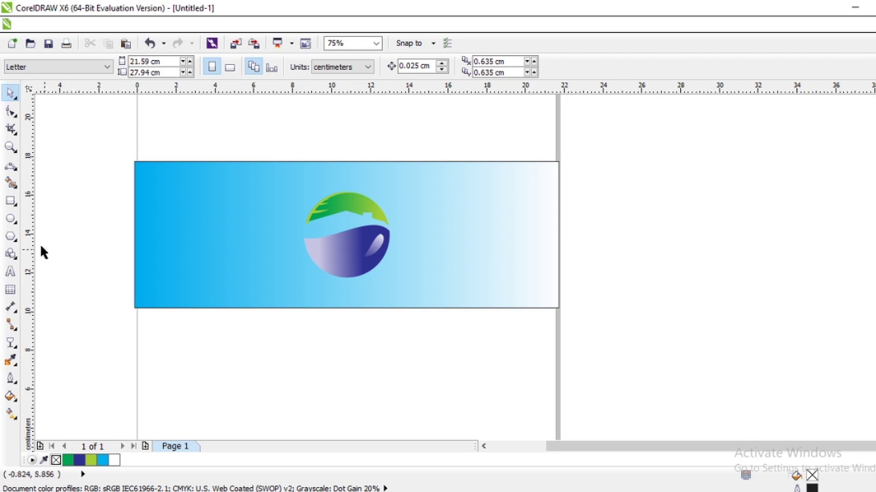
Step: Draw a flat ellipse about 2.1 × 0.39 cm centred just below the logo and fill it with 90% black
left_click(10, 219)
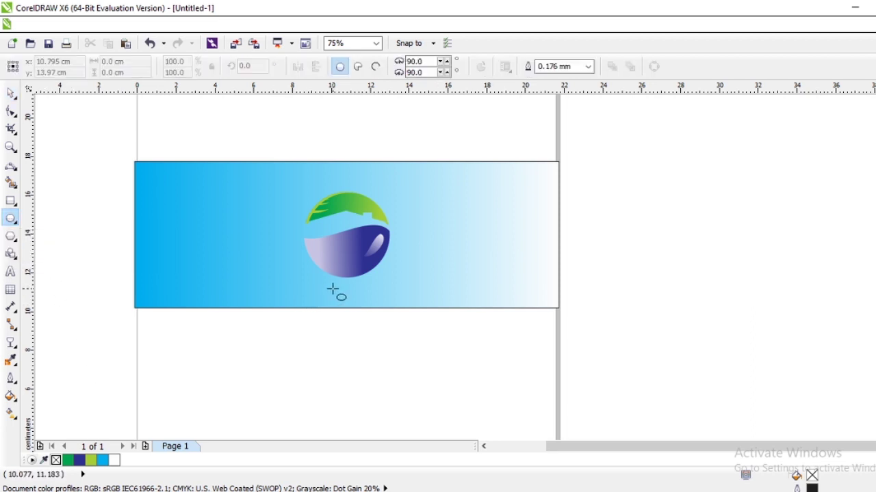
left_click_drag(333, 289, 353, 292)
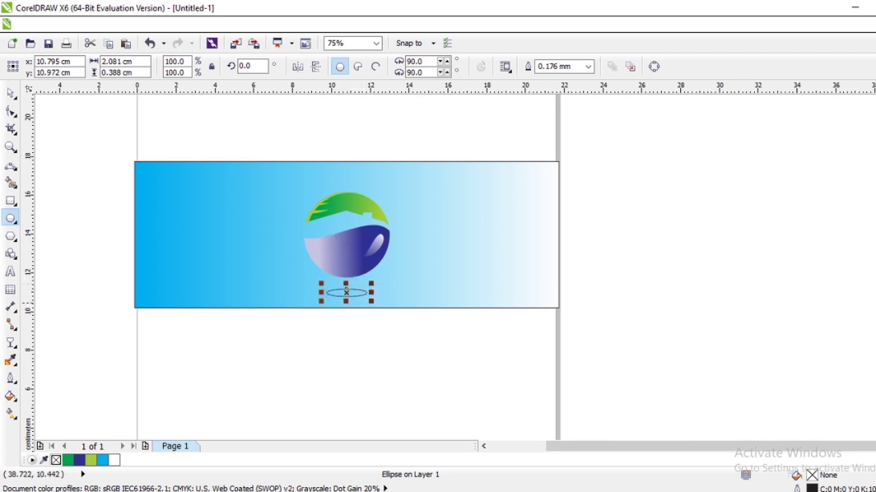
left_click(346, 292)
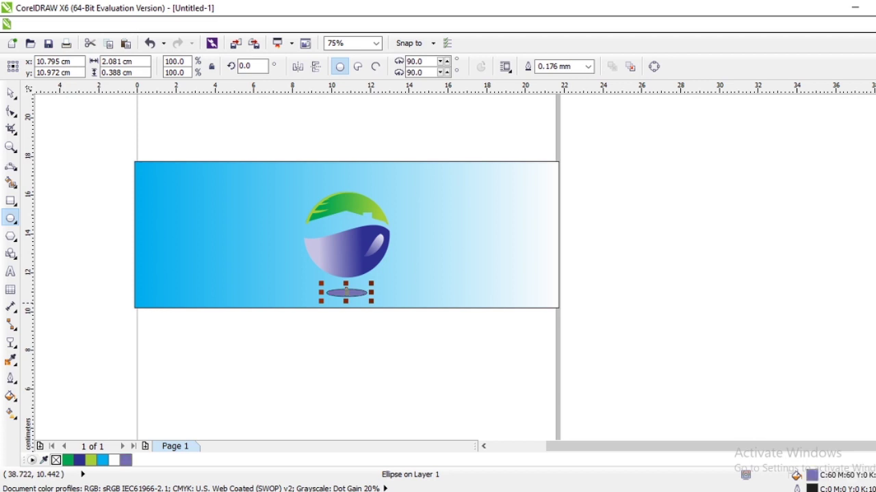
left_click(346, 292)
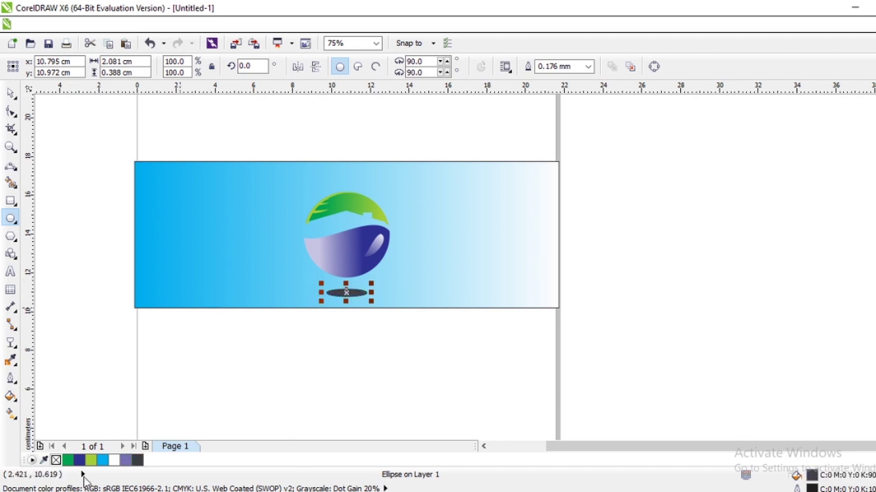
Step: Convert the dark ellipse to a 300 dpi CMYK bitmap with anti-aliasing and a transparent background
left_click(241, 30)
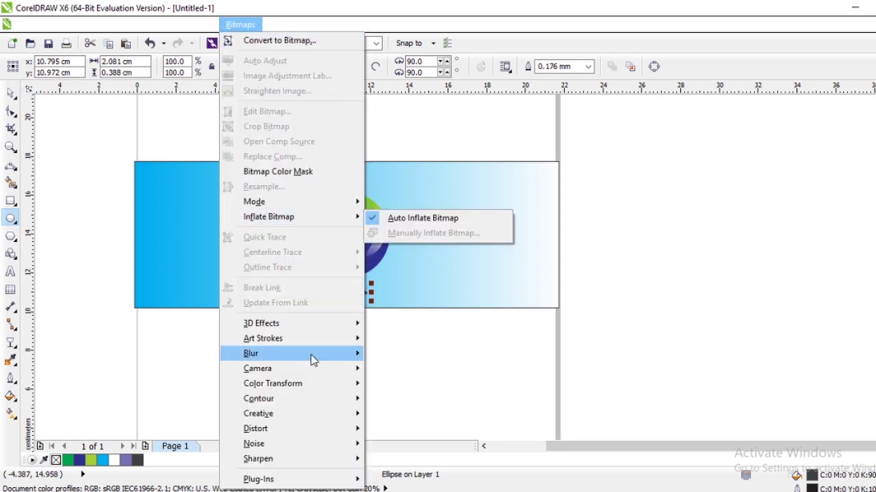
mouse_move(301, 360)
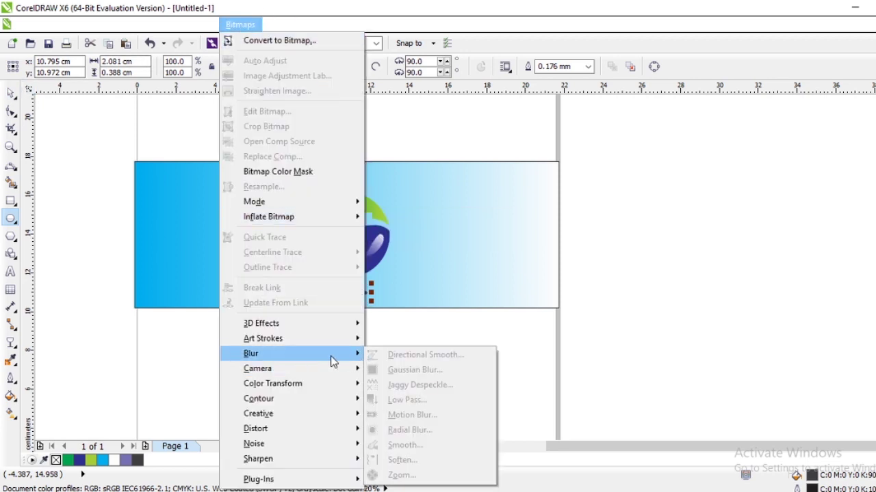
left_click(410, 302)
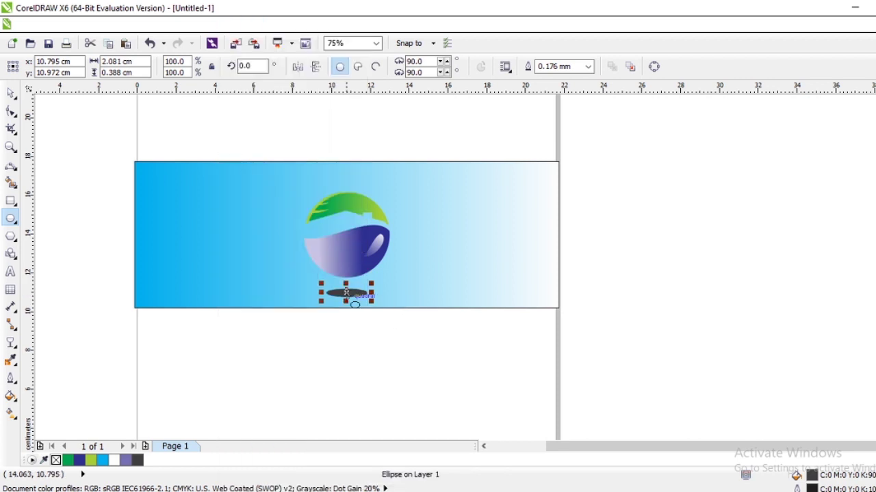
left_click(243, 23)
left_click(249, 40)
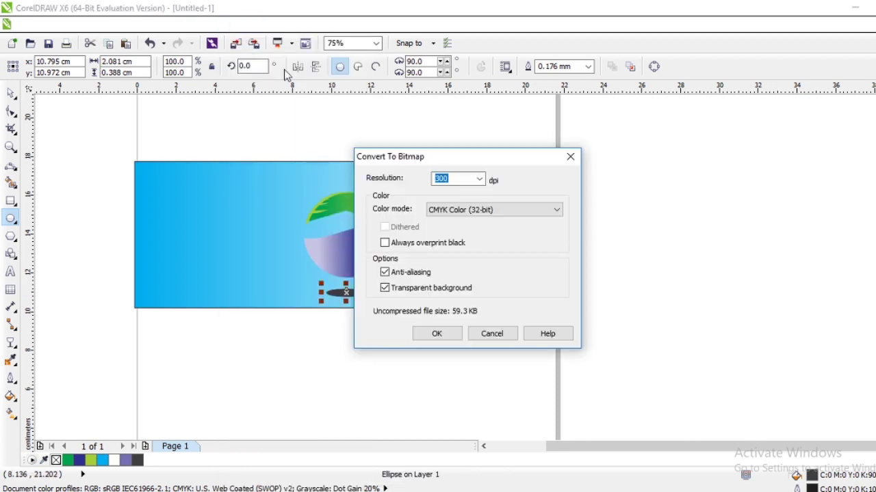
left_click(437, 334)
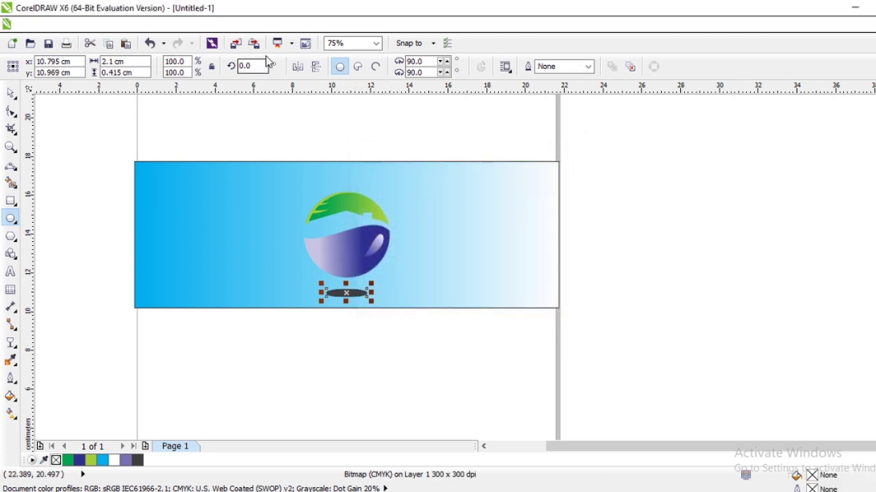
left_click(233, 24)
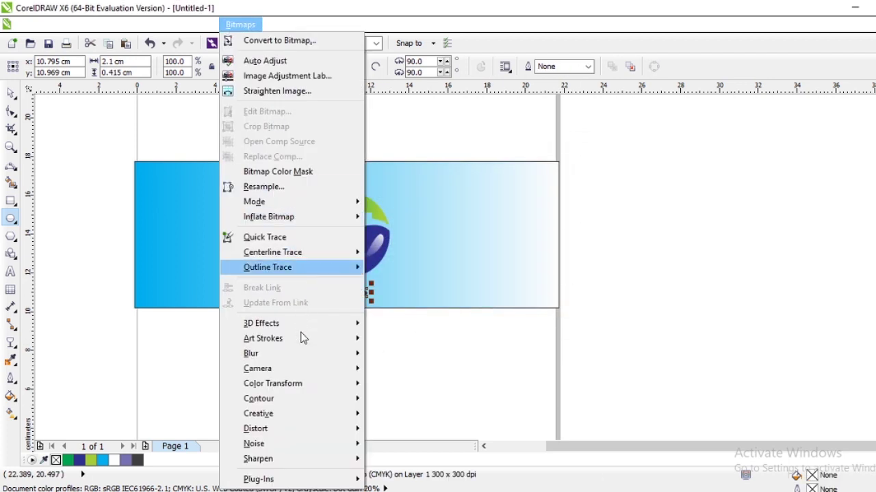
mouse_move(305, 355)
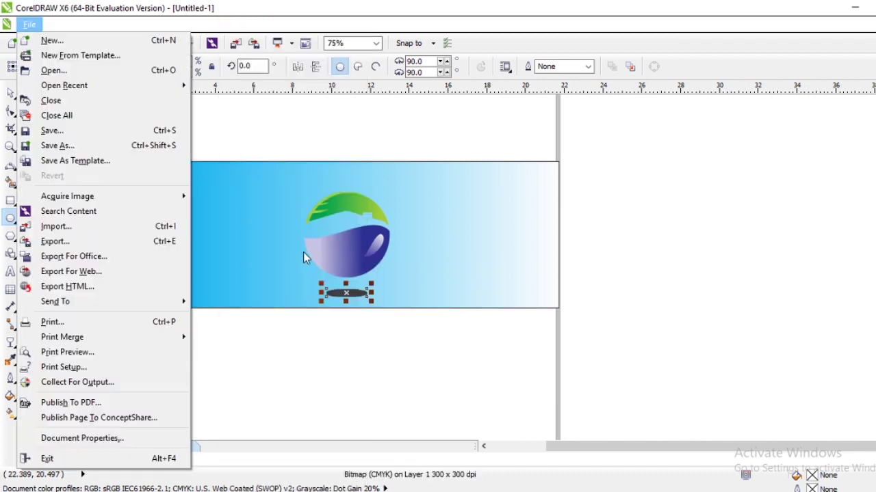
mouse_move(235, 25)
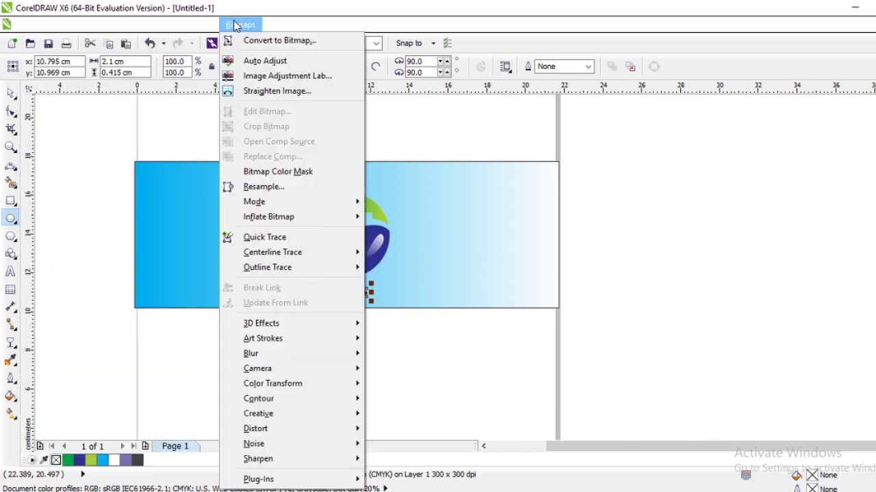
left_click(280, 187)
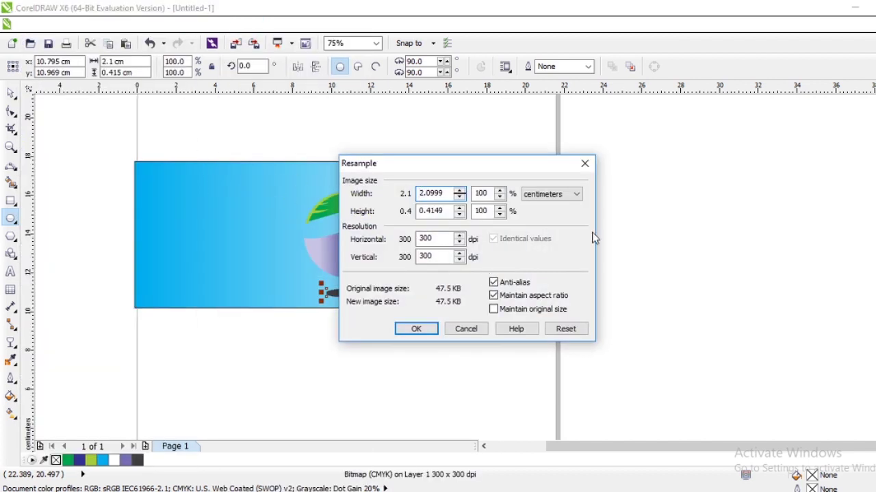
left_click(586, 165)
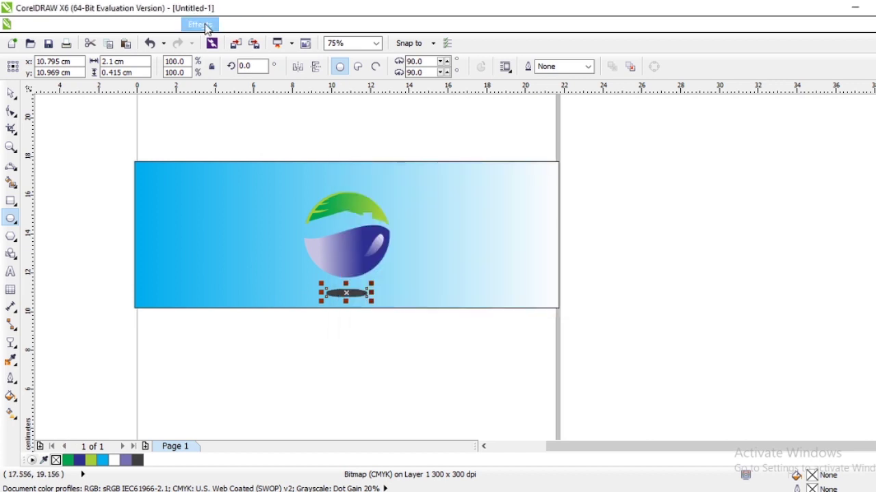
Step: Try a Gaussian blur with a 35-pixel radius on the ellipse bitmap and undo it
left_click(233, 26)
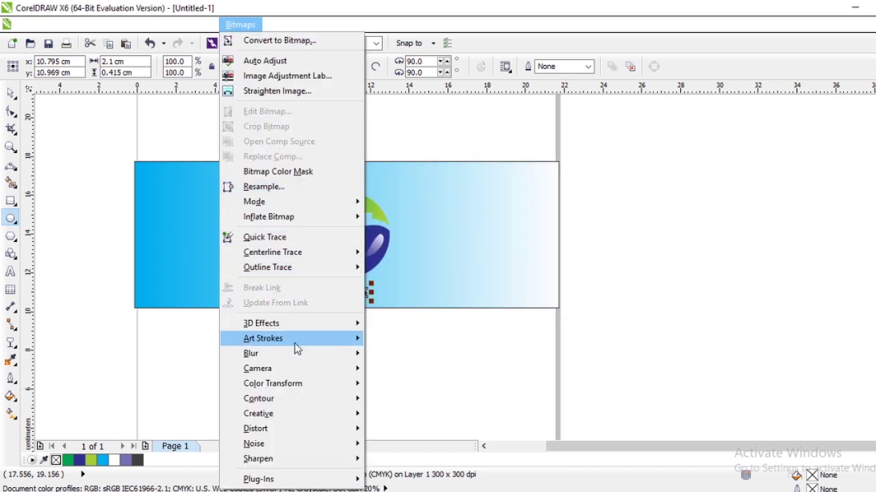
mouse_move(363, 361)
left_click(390, 371)
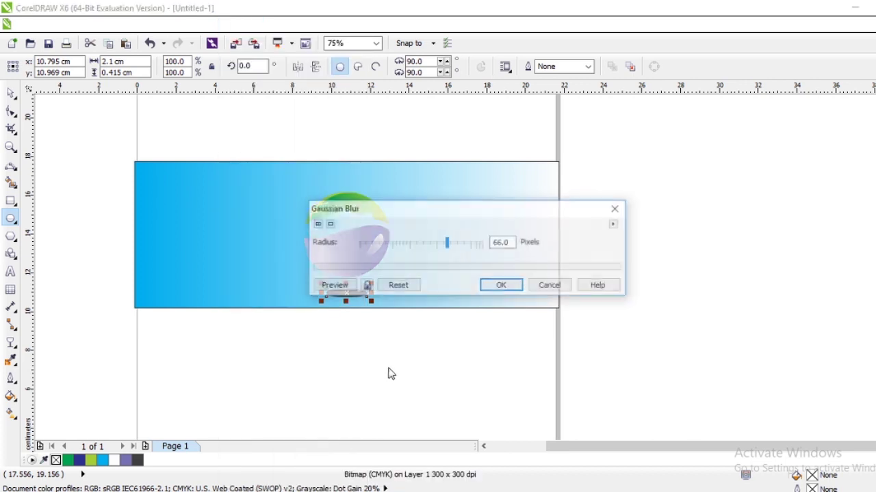
left_click_drag(447, 249, 430, 252)
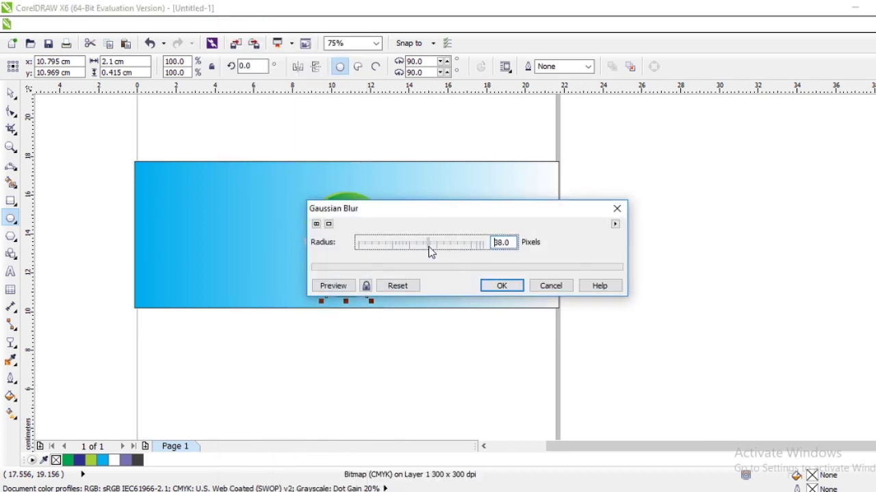
left_click(490, 288)
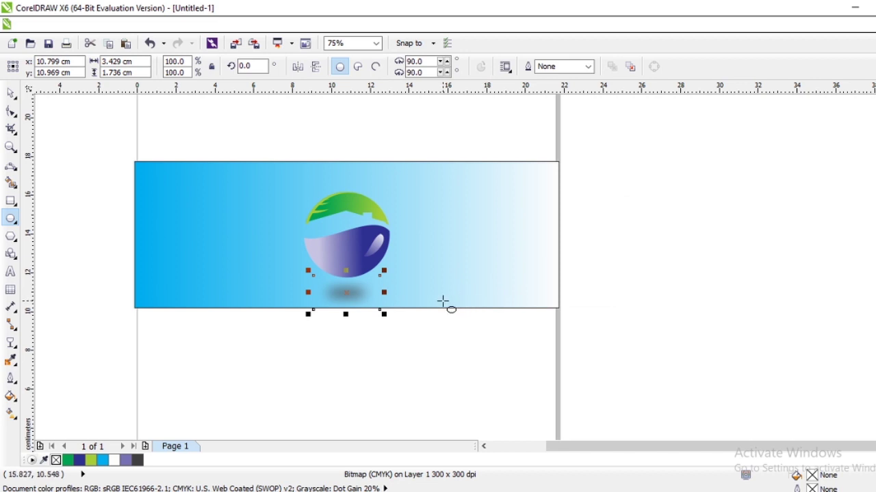
key("ctrl+z")
key("ctrl+z")
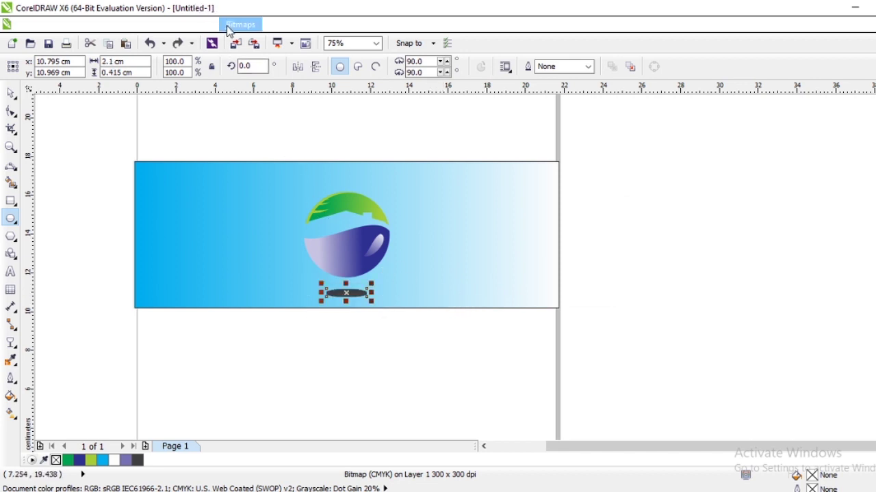
Step: Apply a light Gaussian blur with a radius of only a few pixels to the ellipse bitmap
left_click(236, 24)
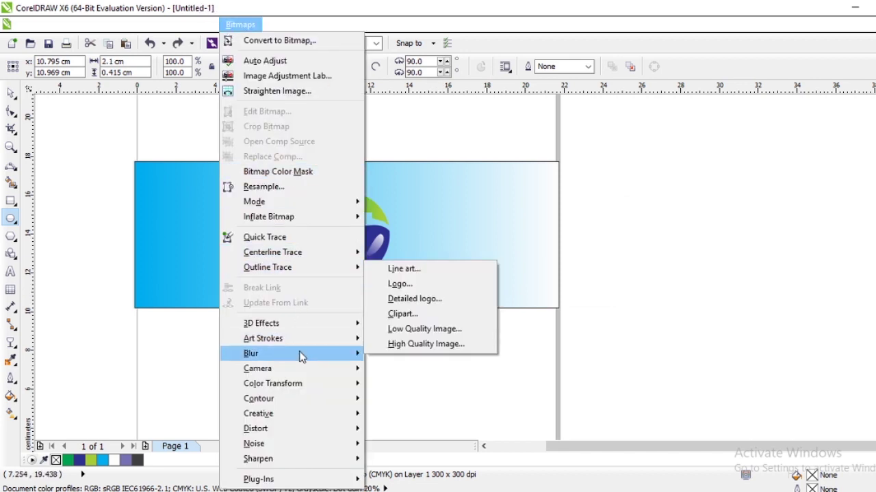
mouse_move(301, 353)
left_click(386, 365)
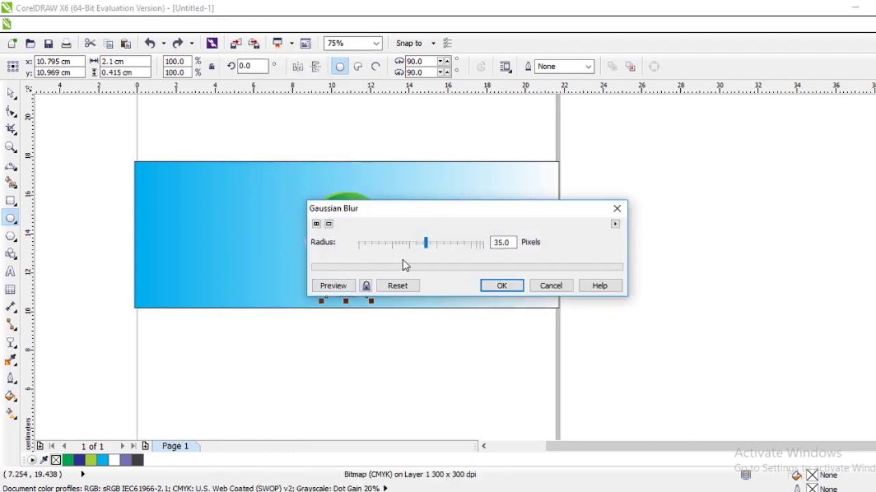
left_click_drag(425, 249, 390, 252)
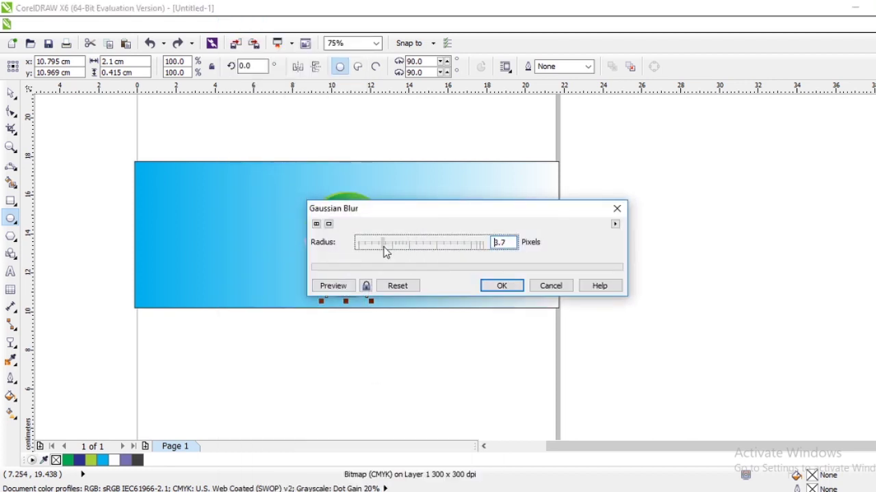
left_click(500, 286)
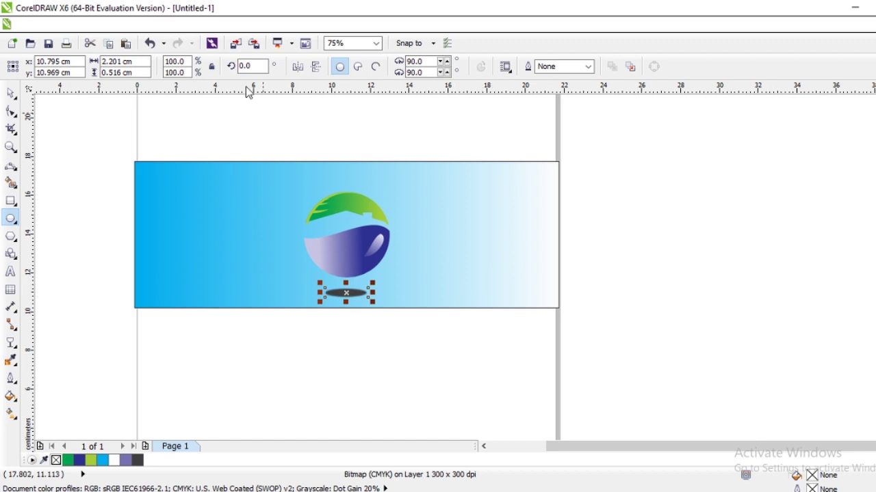
Step: Soften the ellipse shadow further with a second Gaussian blur of 7 pixels radius
left_click(234, 28)
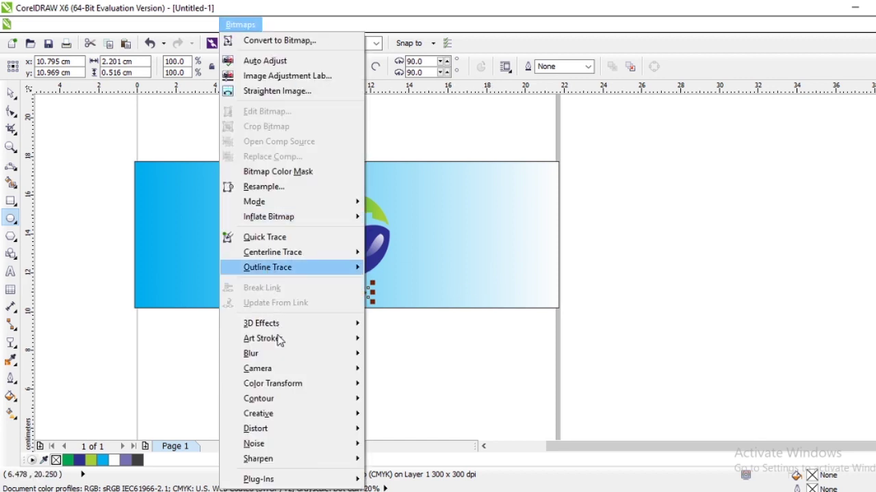
mouse_move(304, 361)
left_click(394, 370)
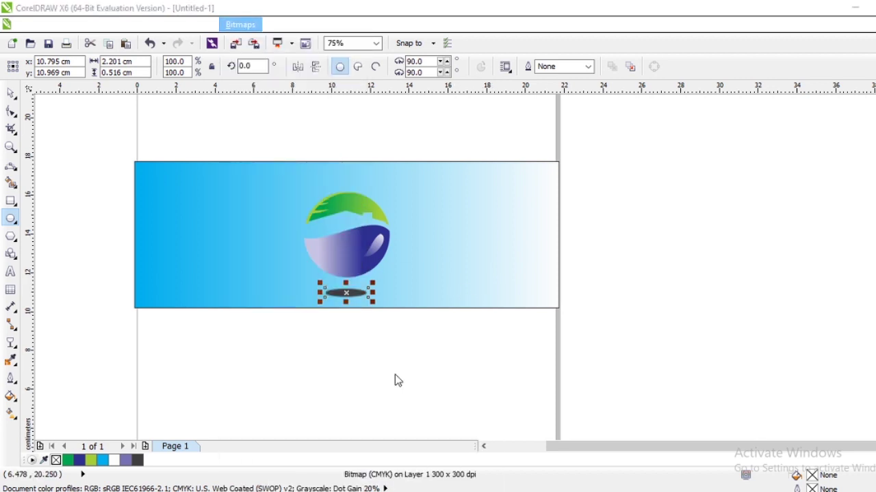
left_click(402, 248)
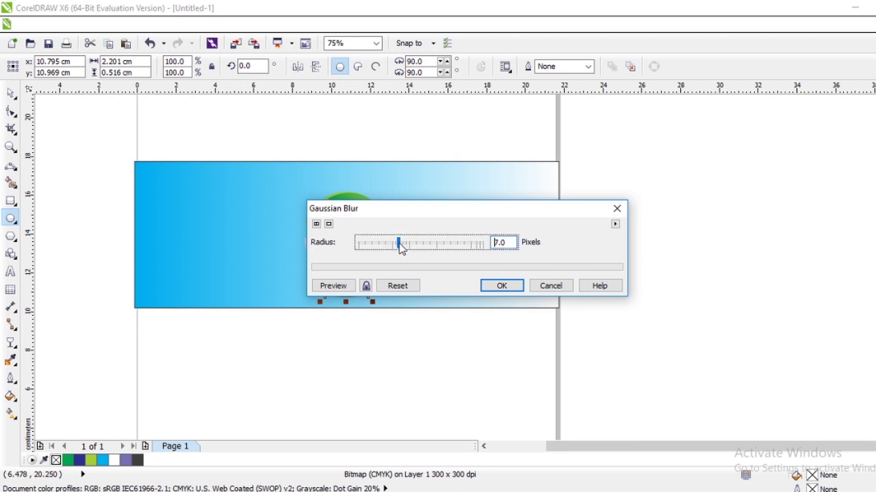
left_click(497, 285)
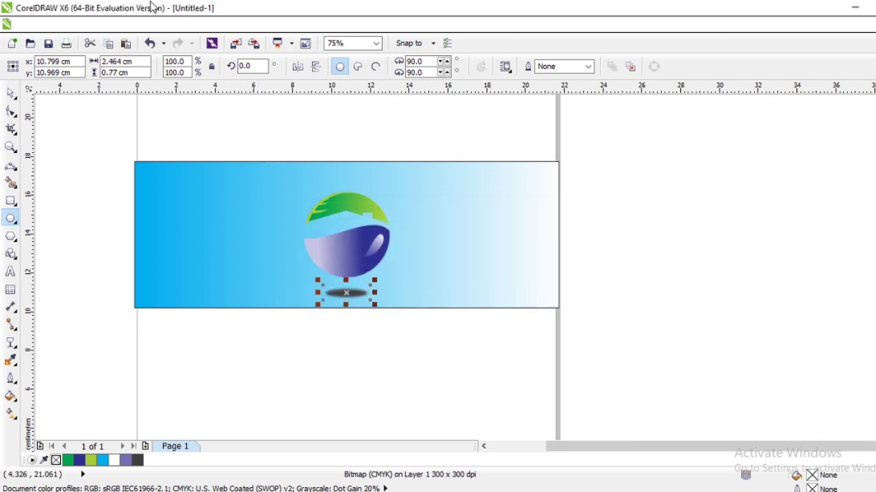
Step: Apply another, slightly stronger Gaussian blur to the ellipse shadow bitmap beneath the logo
left_click(240, 25)
mouse_move(344, 357)
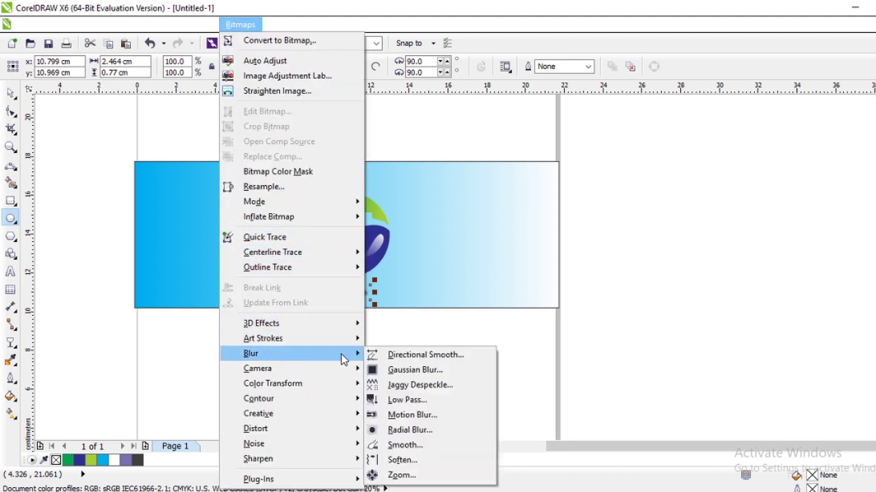
left_click(380, 370)
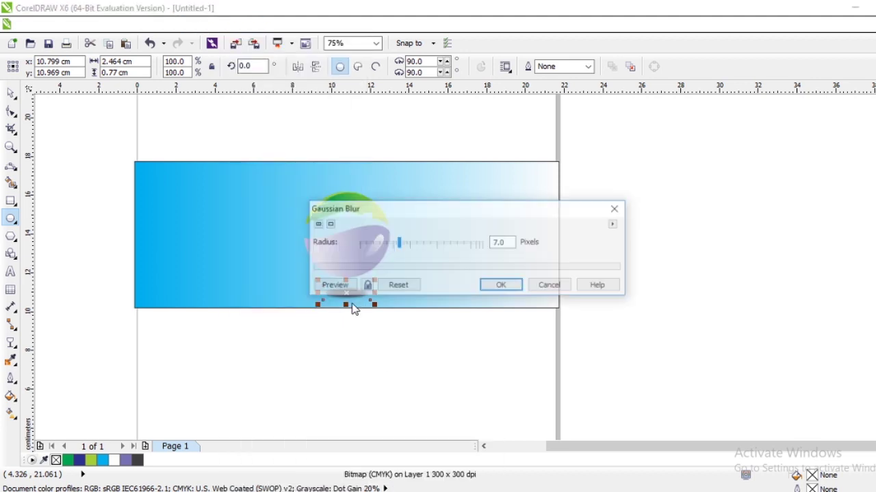
left_click(409, 245)
left_click(488, 286)
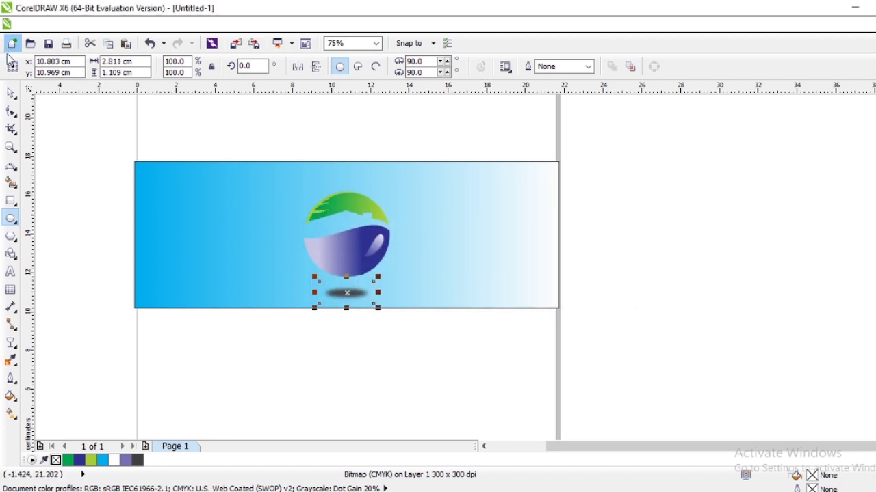
left_click(29, 24)
key("Escape")
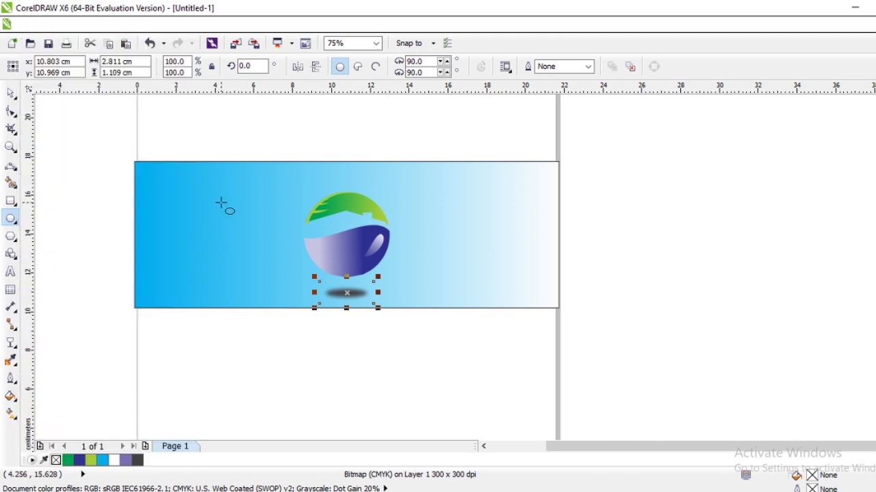
left_click(117, 132)
scroll(303, 218, "down", 1)
scroll(349, 255, "up", 1)
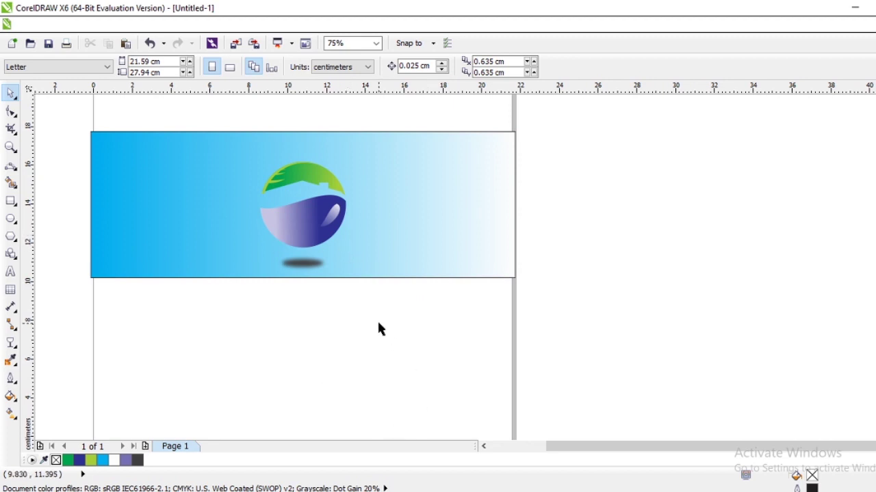
Step: Remove the outline of the gradient banner rectangle by setting its outline width to None
scroll(365, 296, "down", 1)
left_click(268, 251)
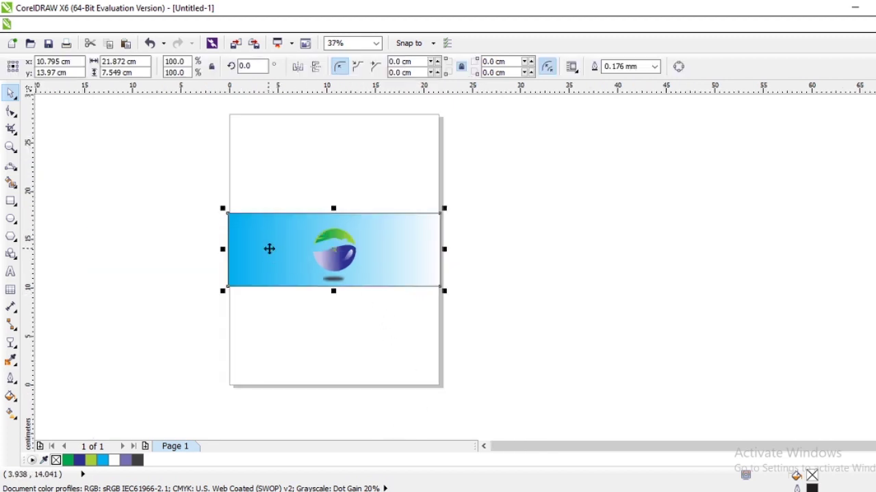
left_click(654, 67)
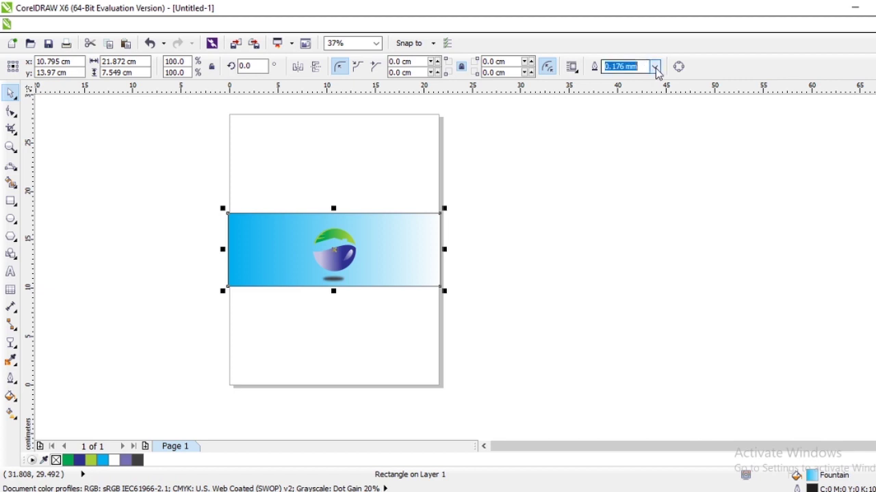
left_click(615, 78)
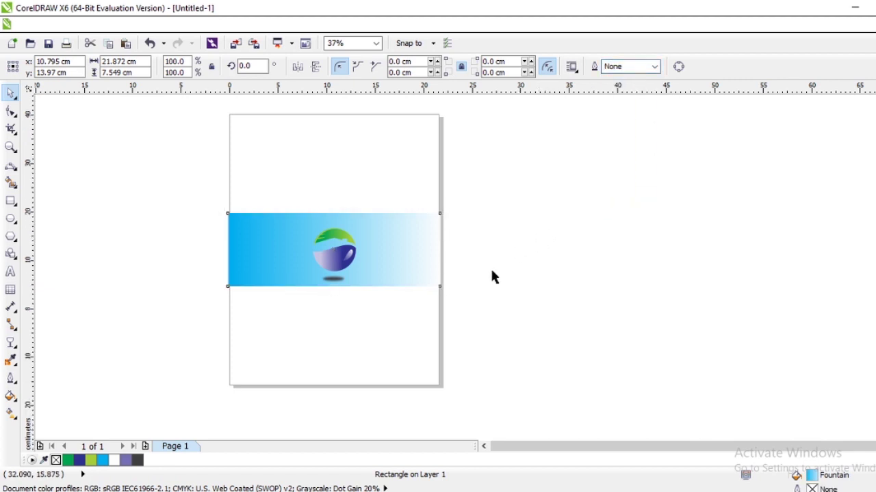
scroll(490, 274, "down", 1)
left_click(531, 275)
scroll(490, 276, "up", 1)
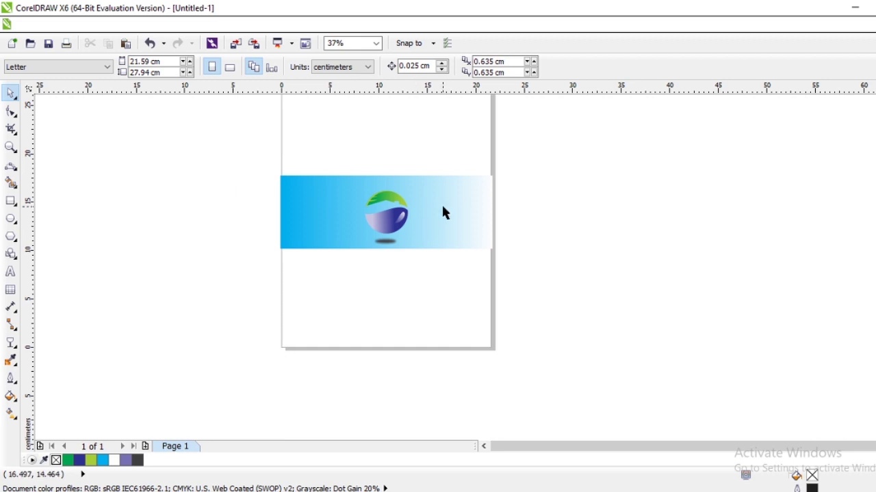
Step: Try pasting a copy of the banner, logo and shadow, and undo it
left_click(417, 217)
left_click_drag(258, 159, 559, 308)
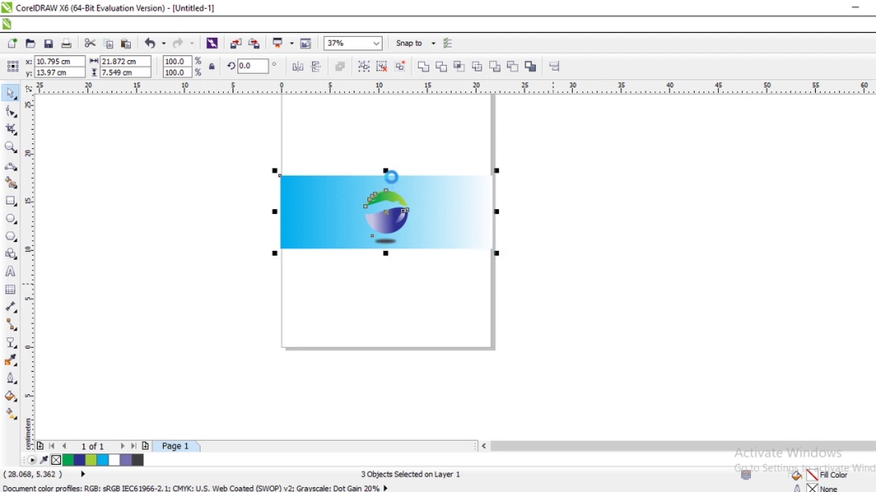
key("ctrl+v")
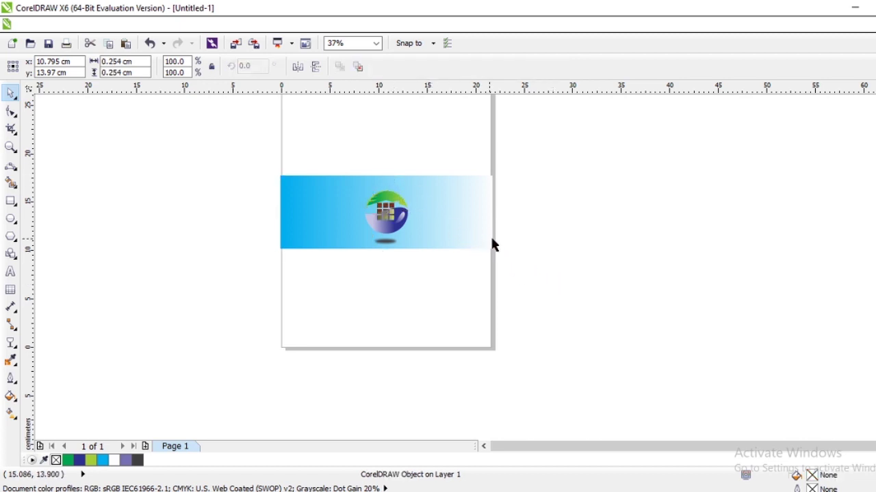
key("ctrl+z")
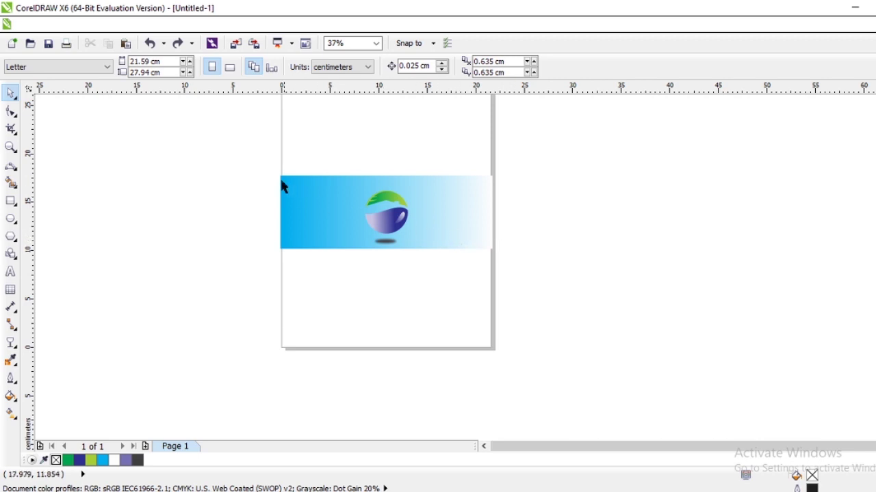
Step: Group the banner, logo and shadow into one object
left_click_drag(236, 157, 578, 300)
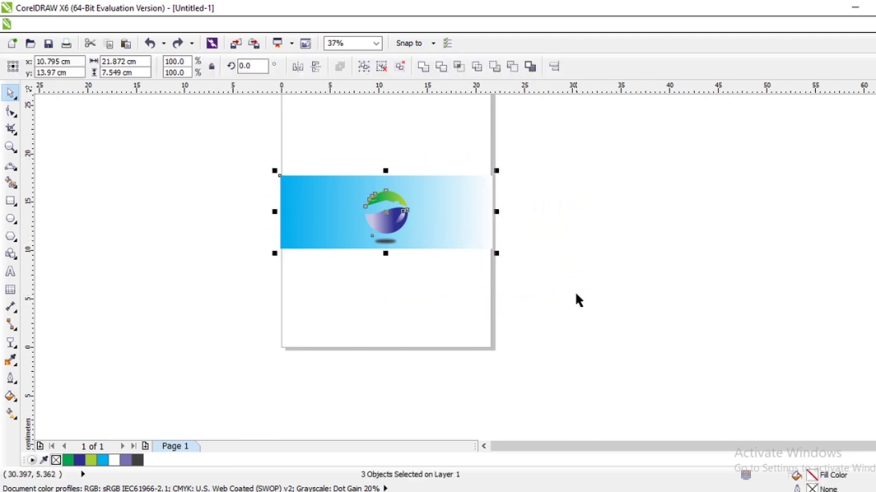
key("ctrl+g")
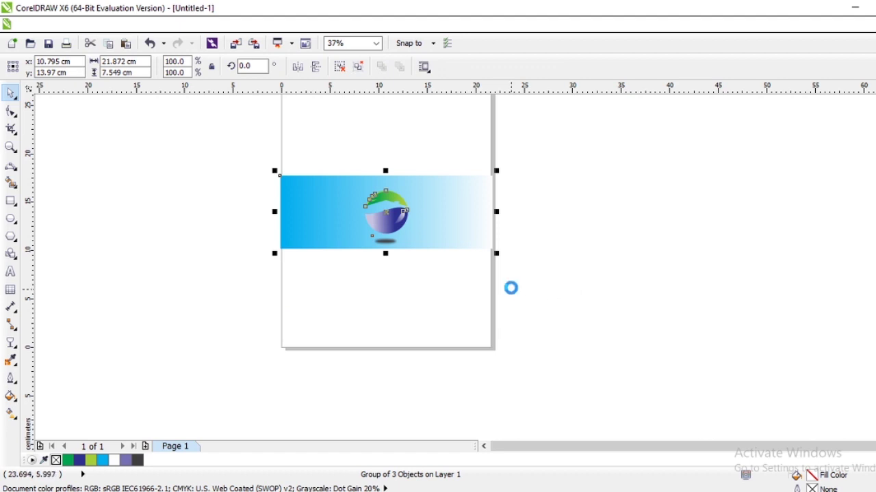
Step: Try pasting a copy of the banner artwork and moving it below the original, and delete that copy
key("ctrl+v")
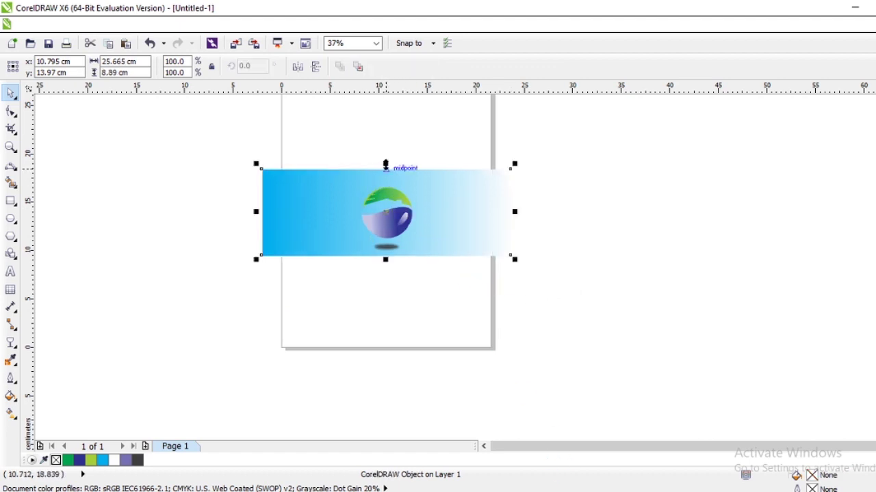
left_click_drag(387, 193, 392, 279)
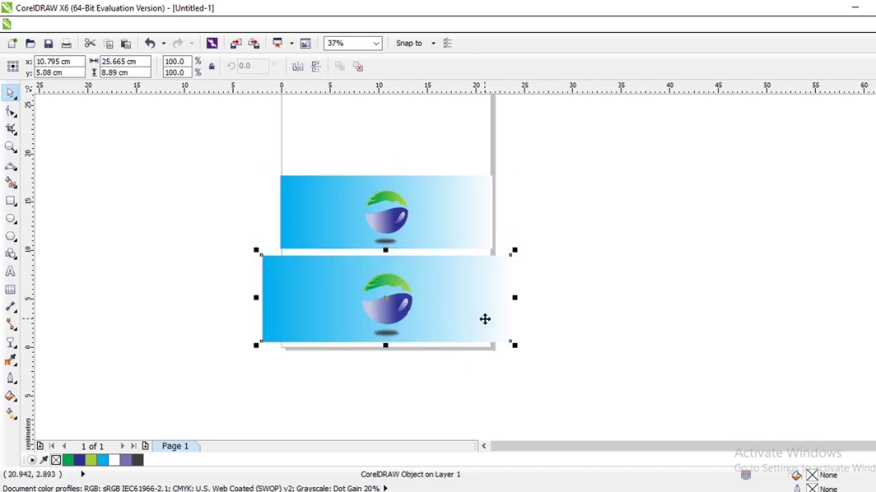
key("Delete")
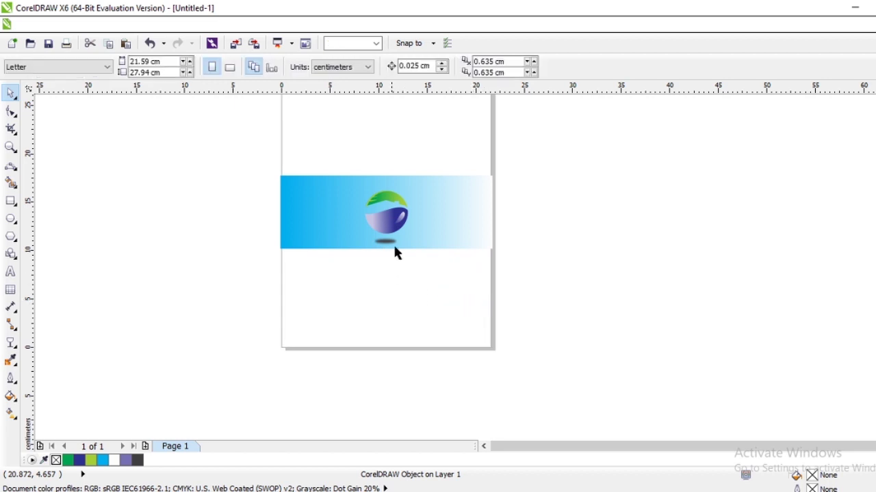
Step: Try moving and stretching the grouped banner to get a second one below it, and revert the changes
left_click(422, 231)
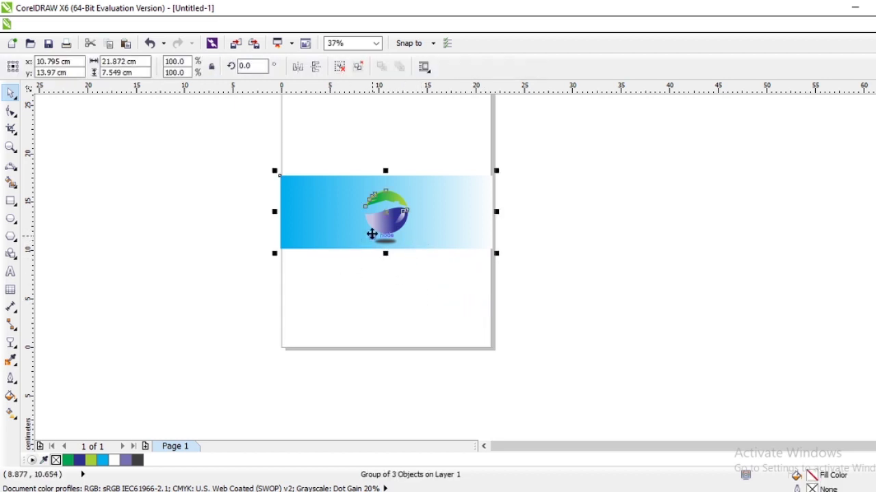
left_click_drag(372, 233, 383, 264)
key("ctrl+z")
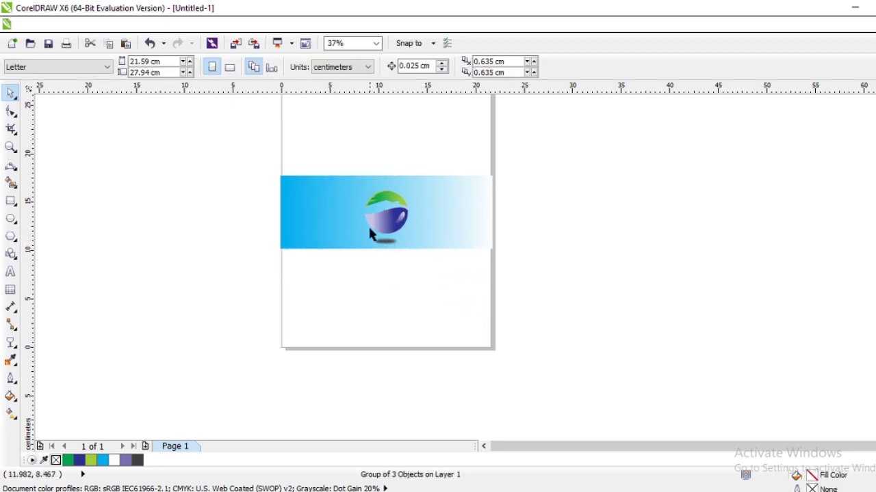
left_click(305, 192)
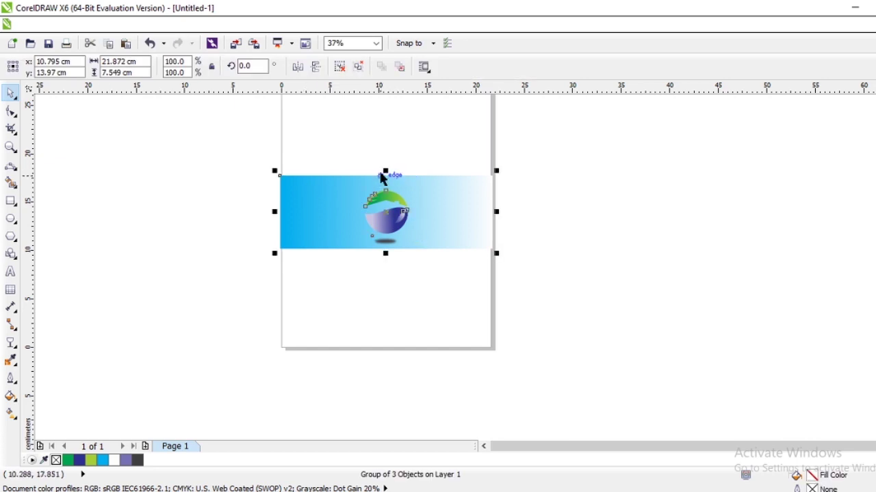
left_click_drag(386, 168, 437, 205)
left_click(385, 201)
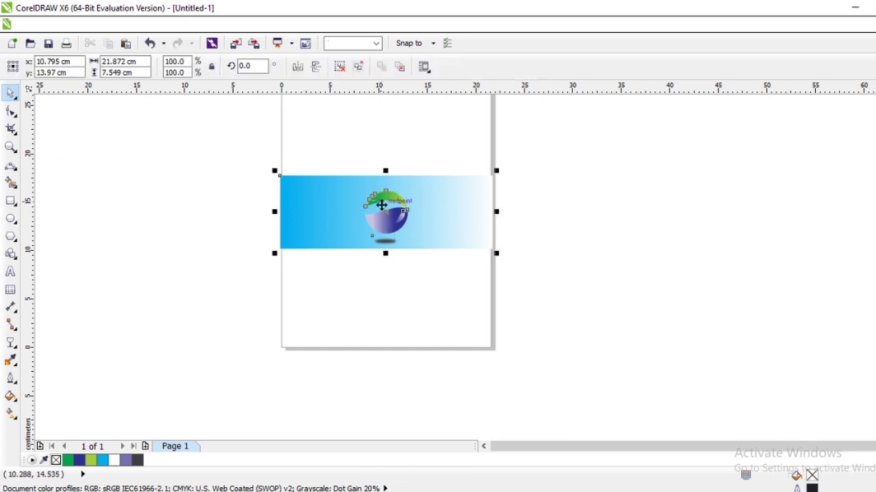
left_click_drag(385, 170, 310, 171)
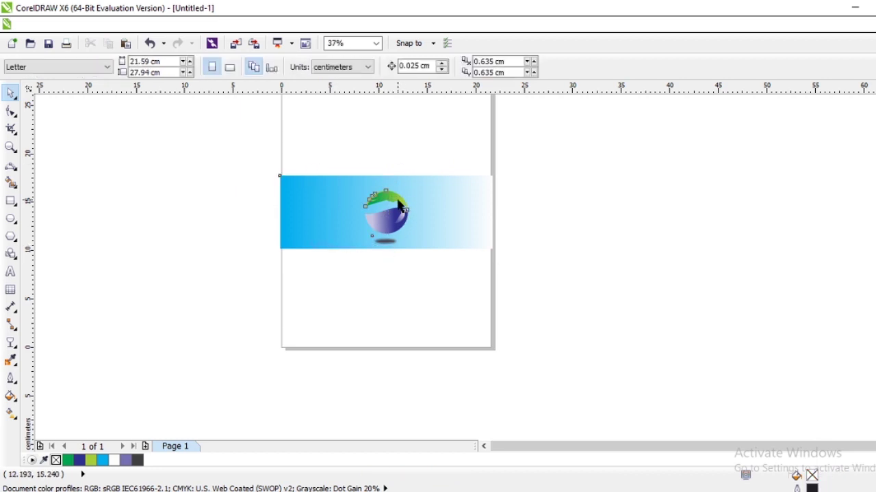
Step: Mirror a copy of the grouped banner directly beneath the original and flip the copy vertically so its logo stands upright
left_click(384, 176)
left_click_drag(384, 169, 385, 323)
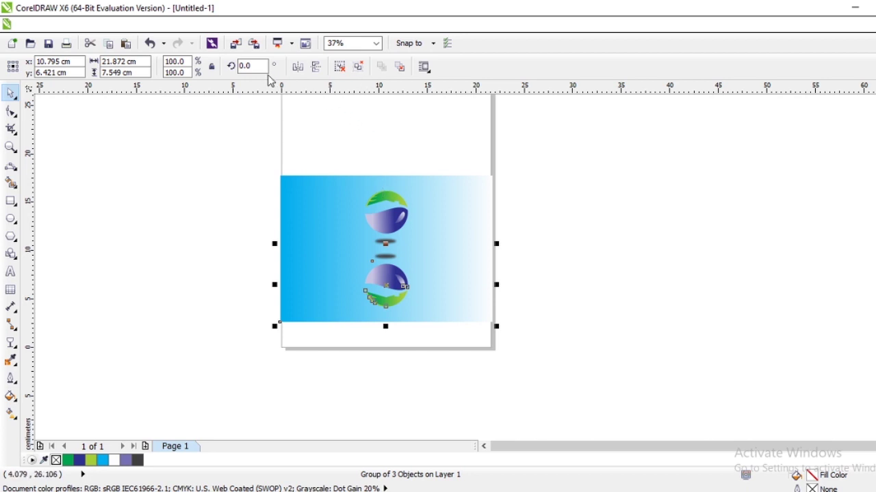
left_click(315, 66)
left_click(549, 251)
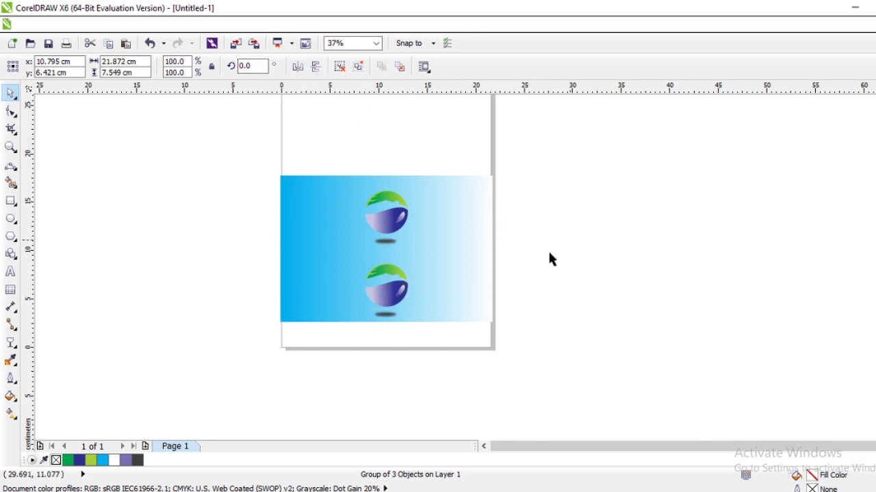
Step: Ungroup the lower banner copy so its background rectangle can be edited separately
left_click(463, 280)
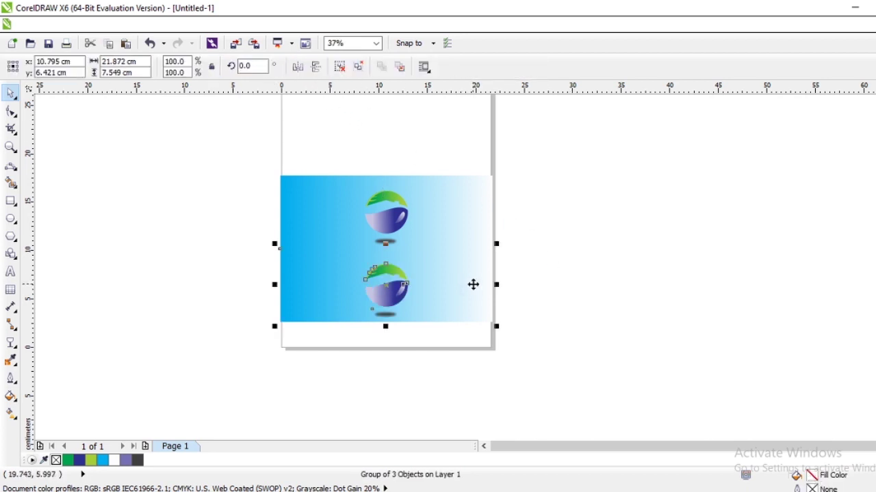
key("ctrl+u")
left_click(525, 274)
Step: Change the lower banner's linear fountain fill to blend from orange to white
left_click(443, 297)
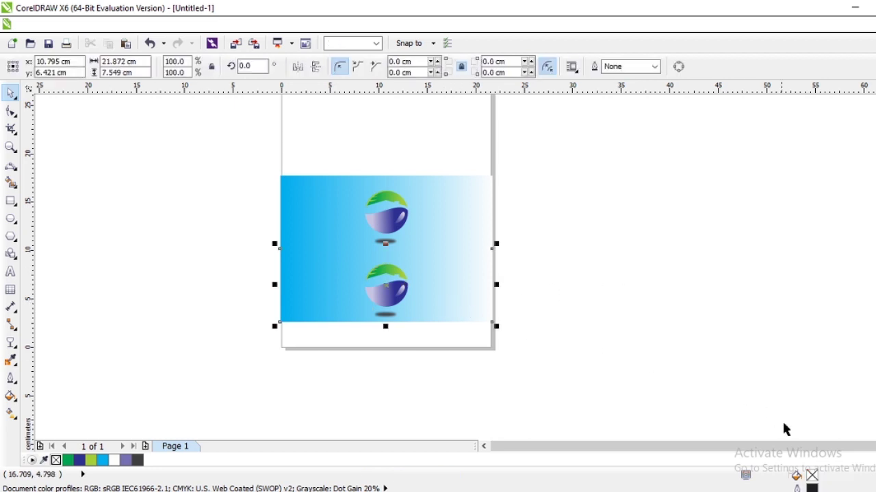
double_click(812, 476)
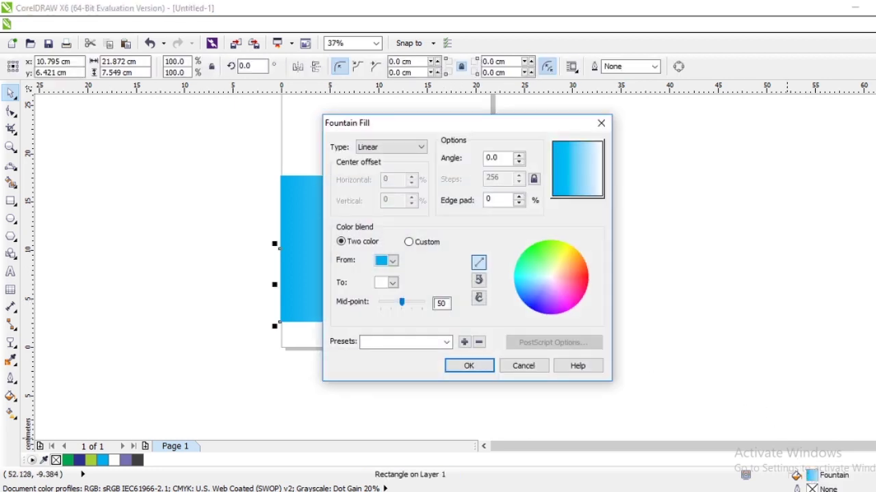
left_click(394, 261)
left_click(382, 288)
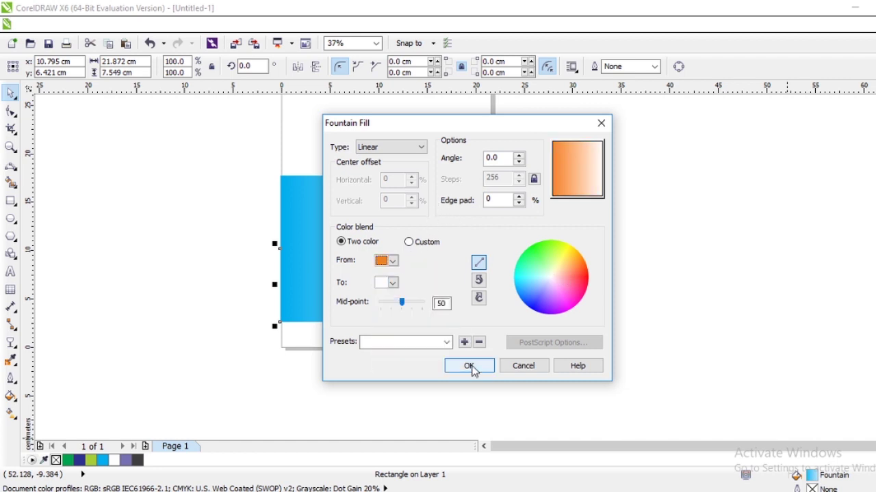
left_click(472, 368)
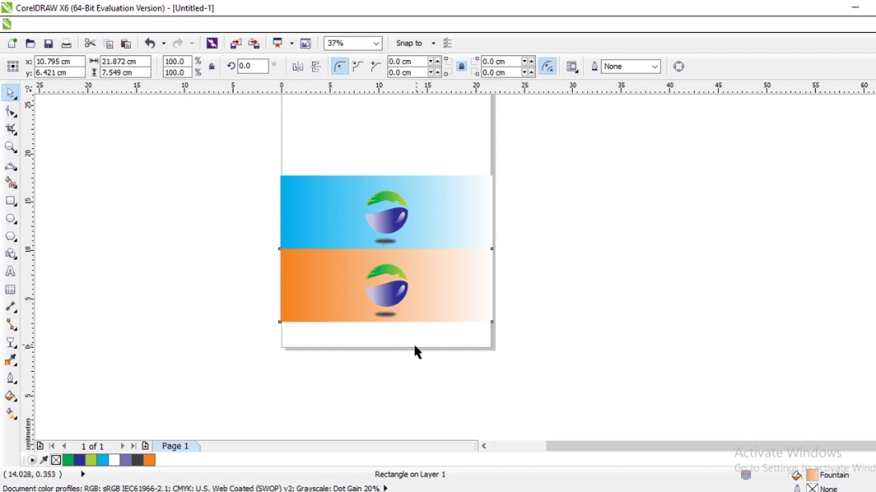
Step: Change the start colour of the lower banner's linear fountain fill to greyish brown, blending to white
scroll(411, 343, "up", 1)
scroll(402, 326, "down", 1)
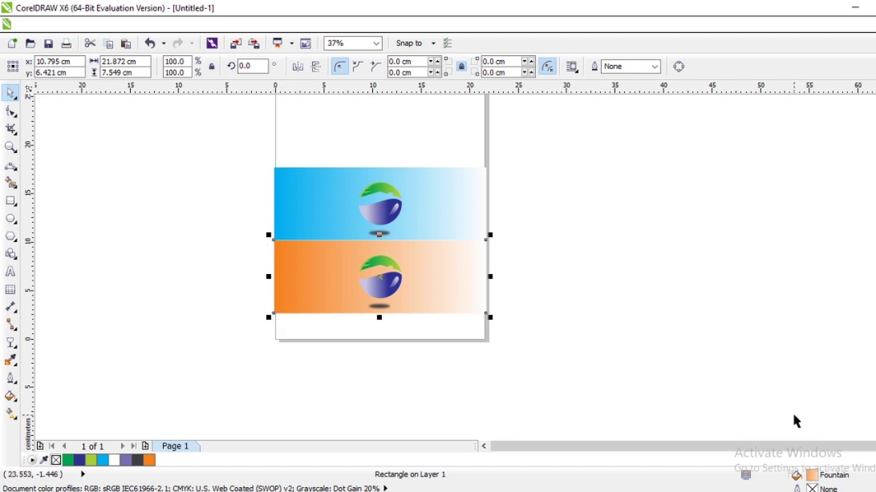
double_click(813, 479)
left_click(394, 262)
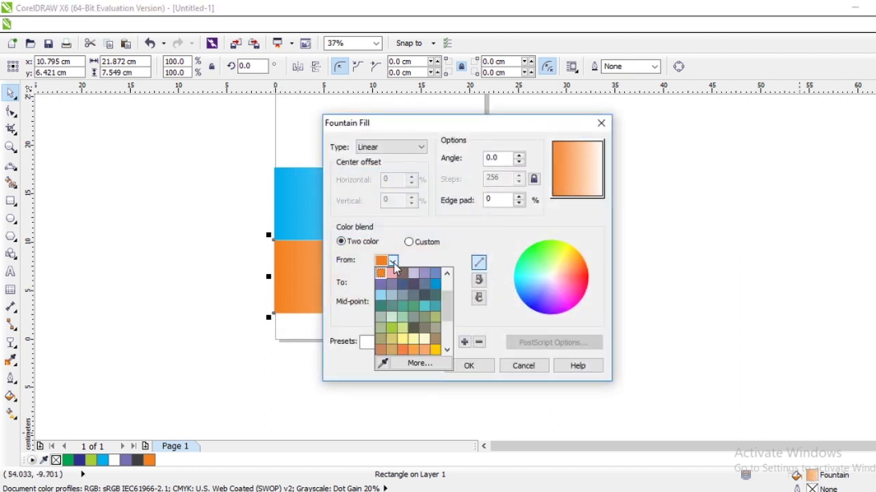
left_click(404, 276)
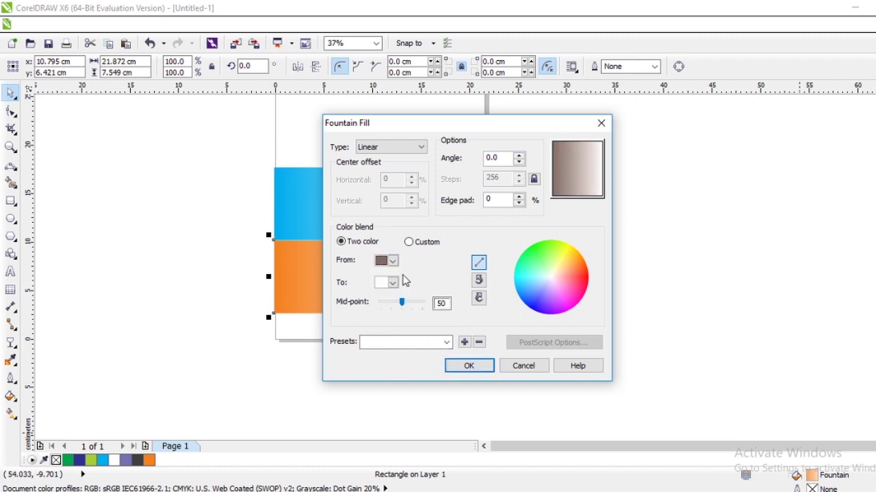
left_click(468, 366)
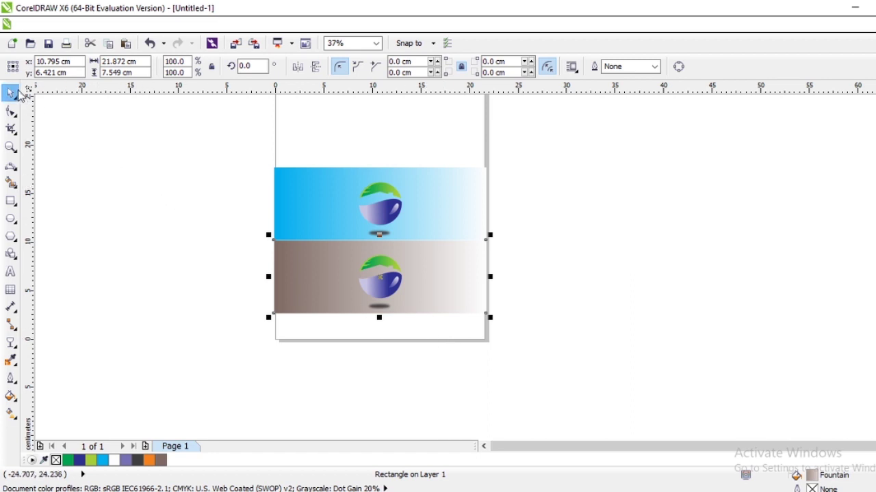
left_click(141, 196)
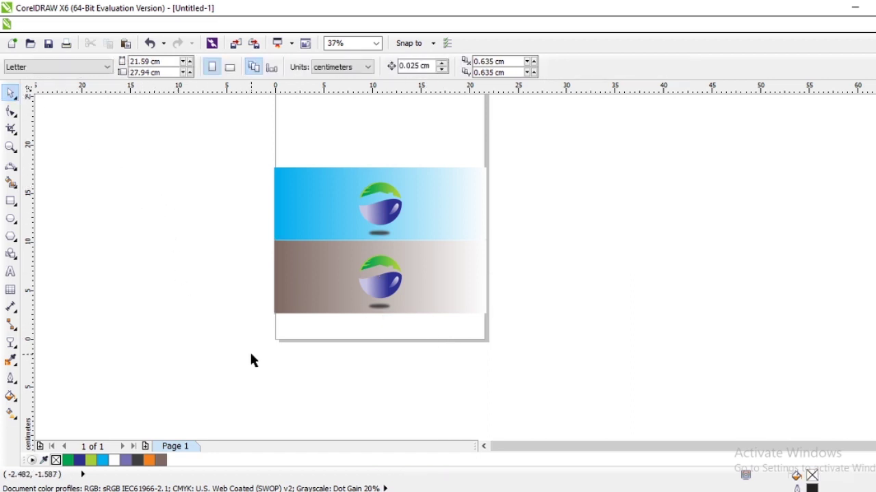
Step: Group both banners with their logos and shadows, and zoom in on the finished artwork with nothing selected
mouse_move(219, 142)
left_mouse_down()
mouse_move(443, 309)
mouse_move(572, 368)
left_mouse_up()
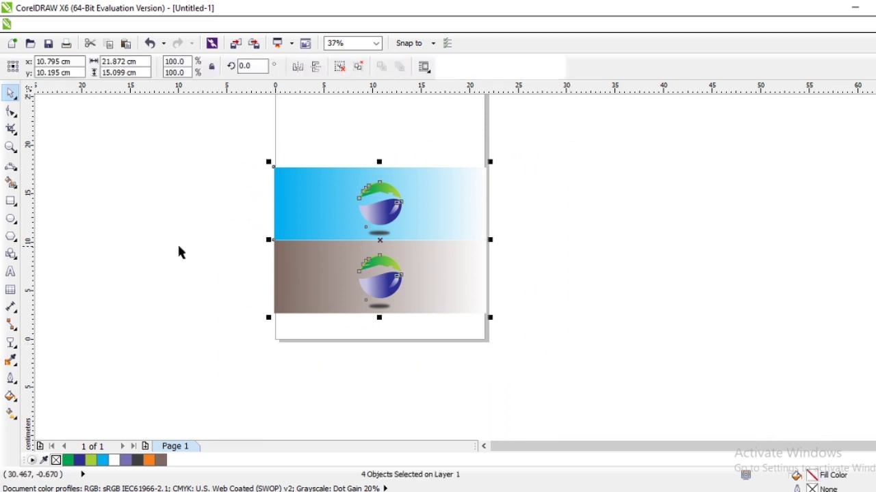
key("ctrl+g")
left_click(10, 146)
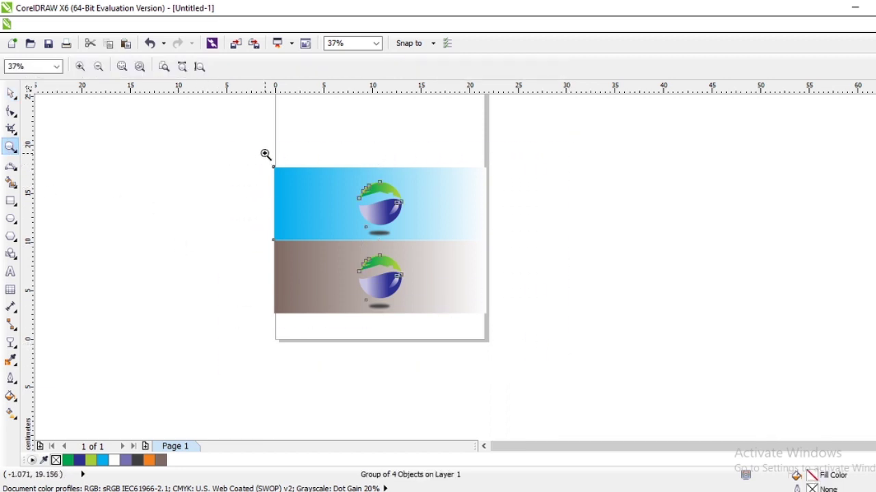
left_click_drag(264, 154, 506, 340)
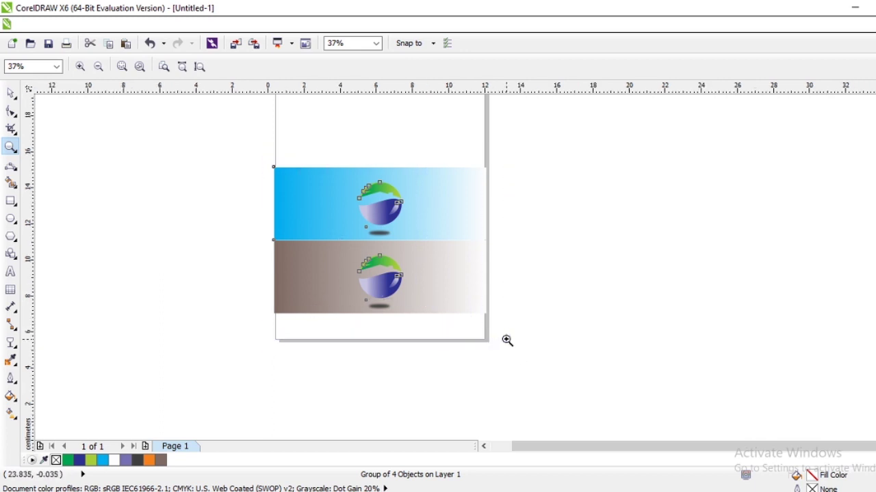
left_click(10, 92)
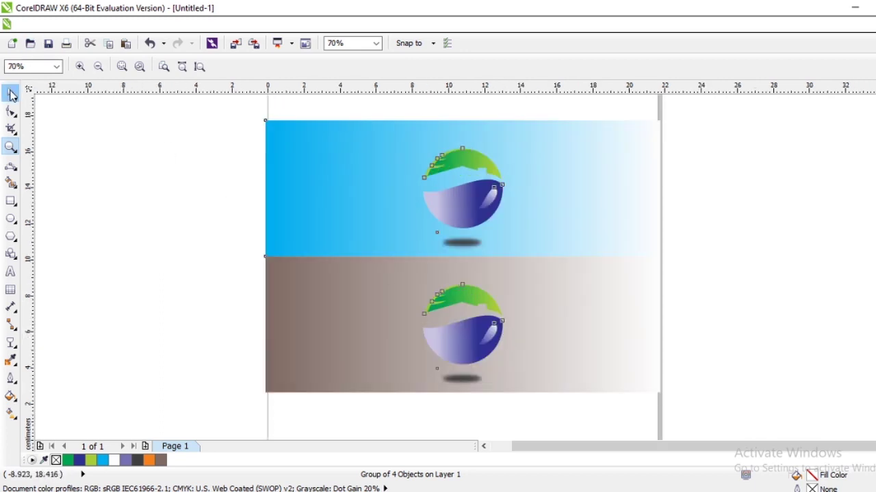
left_click(116, 167)
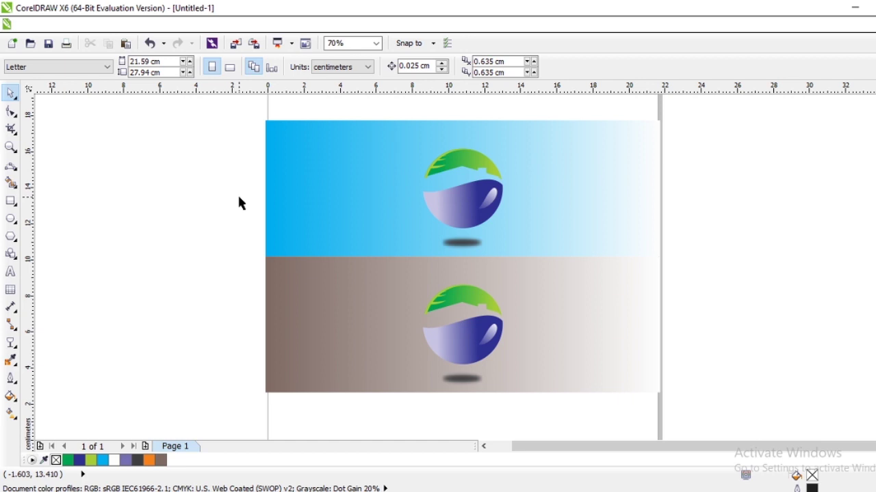